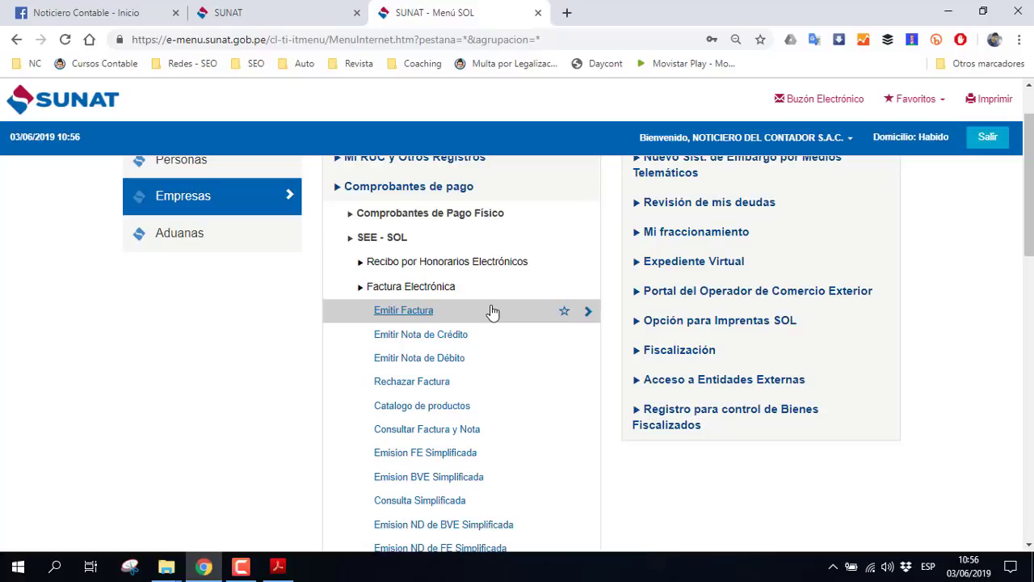
# Open the electronic invoice and note query and set its start date to 01/04/2019
pyautogui.click(415, 430)
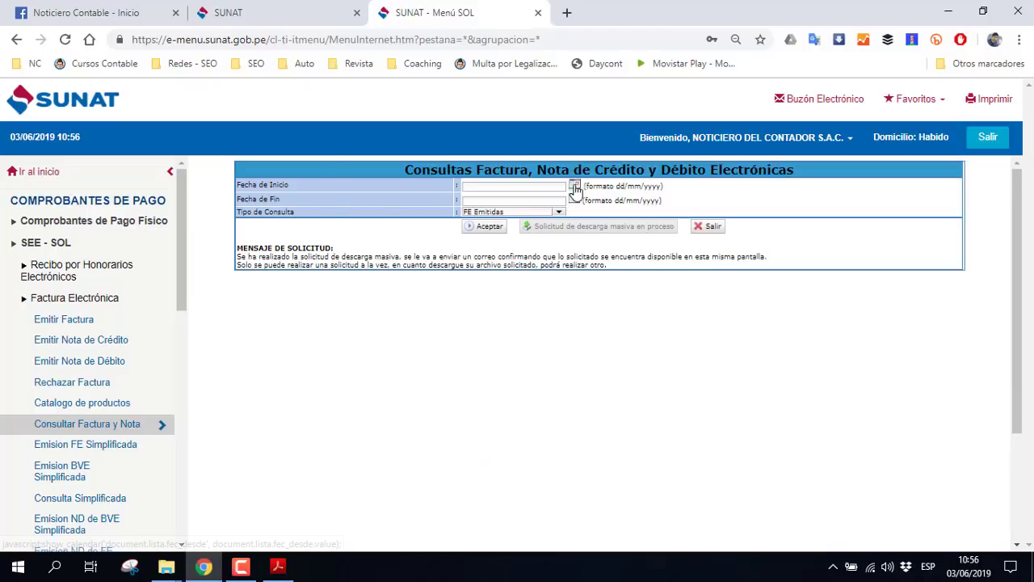
pyautogui.click(575, 189)
pyautogui.click(169, 207)
pyautogui.click(169, 206)
pyautogui.click(179, 239)
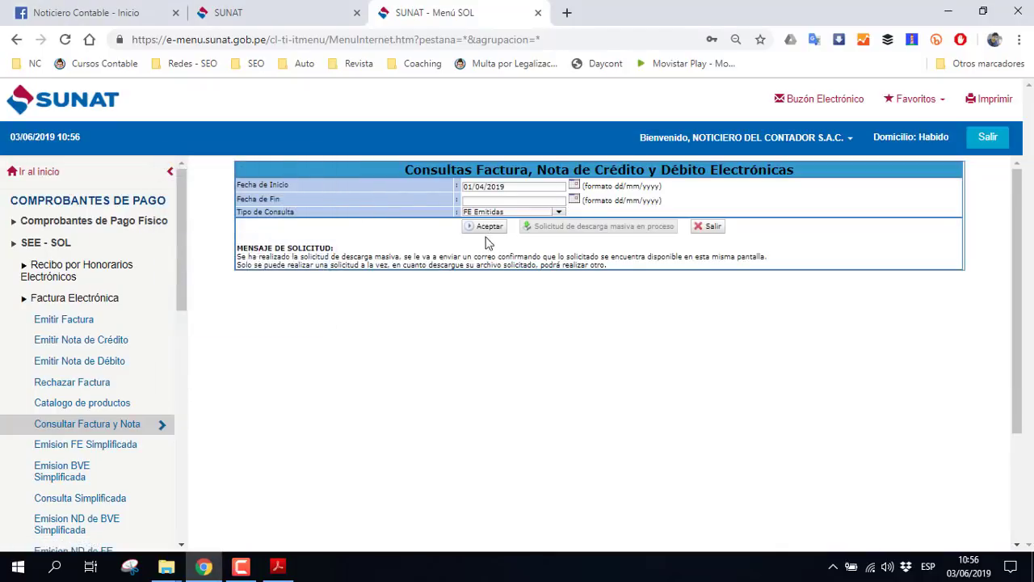
# Set the end date to 30/04/2019 and run the query for issued electronic invoices
pyautogui.click(574, 199)
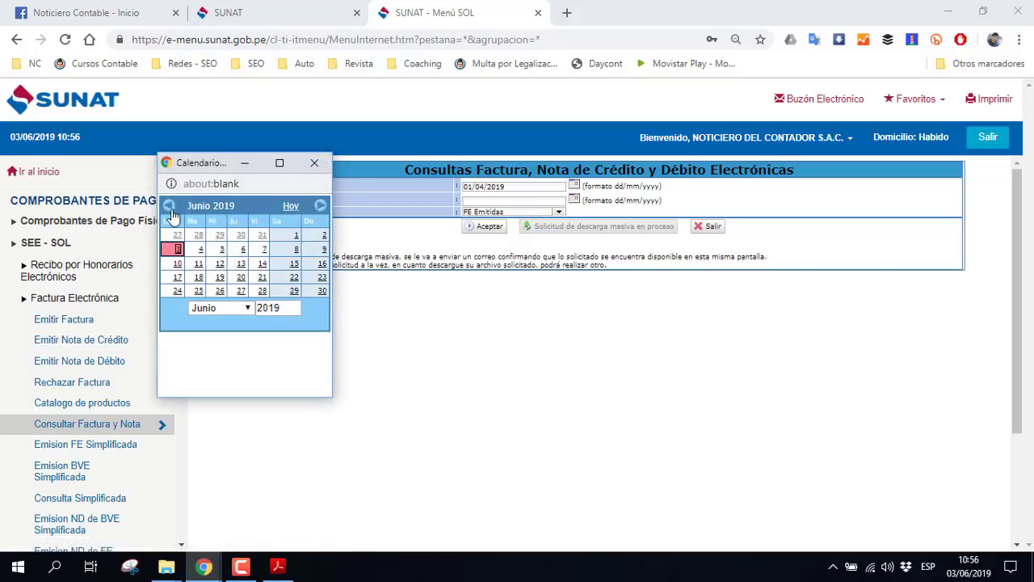
pyautogui.doubleClick(169, 206)
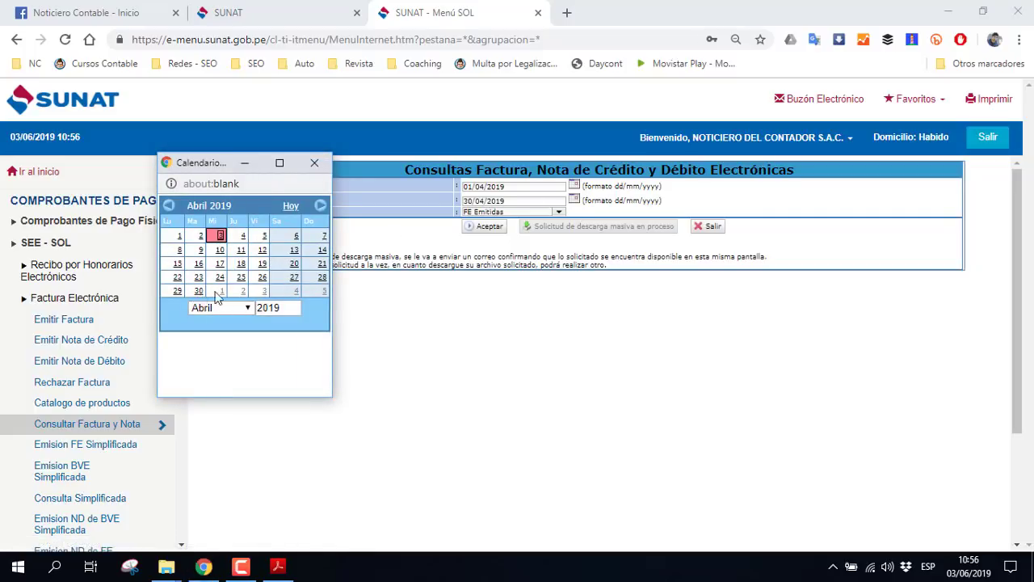
pyautogui.click(199, 293)
pyautogui.click(486, 227)
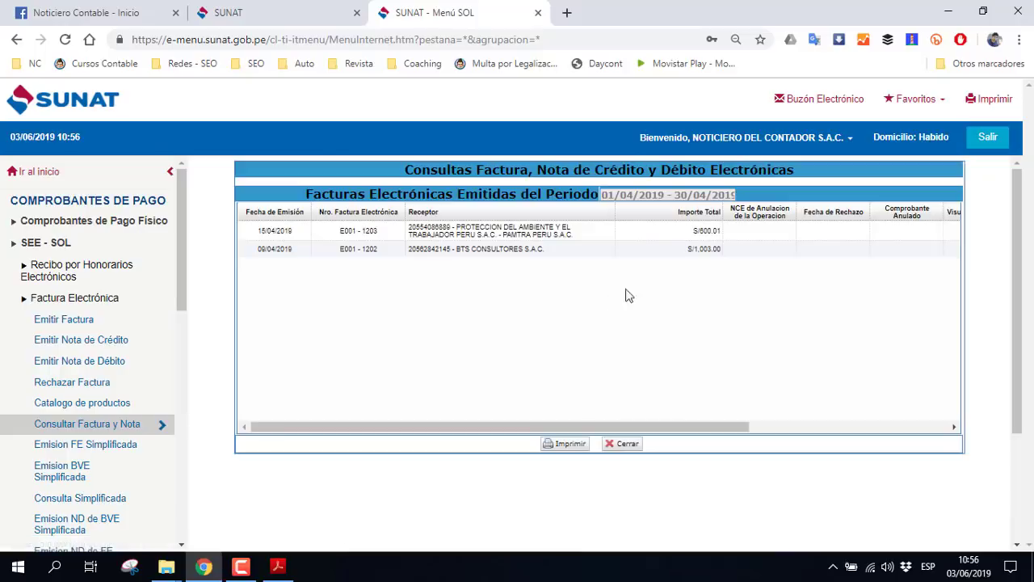
# View the printable version of the BTS CONSULTORES S.A.C. invoice and close it
pyautogui.moveTo(557, 427); pyautogui.dragTo(705, 427)
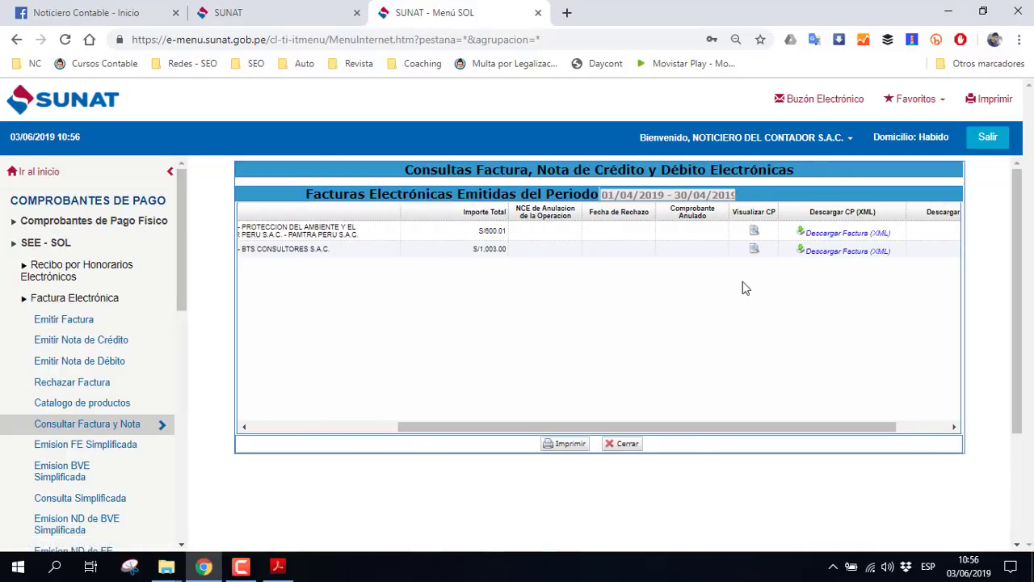
pyautogui.click(754, 249)
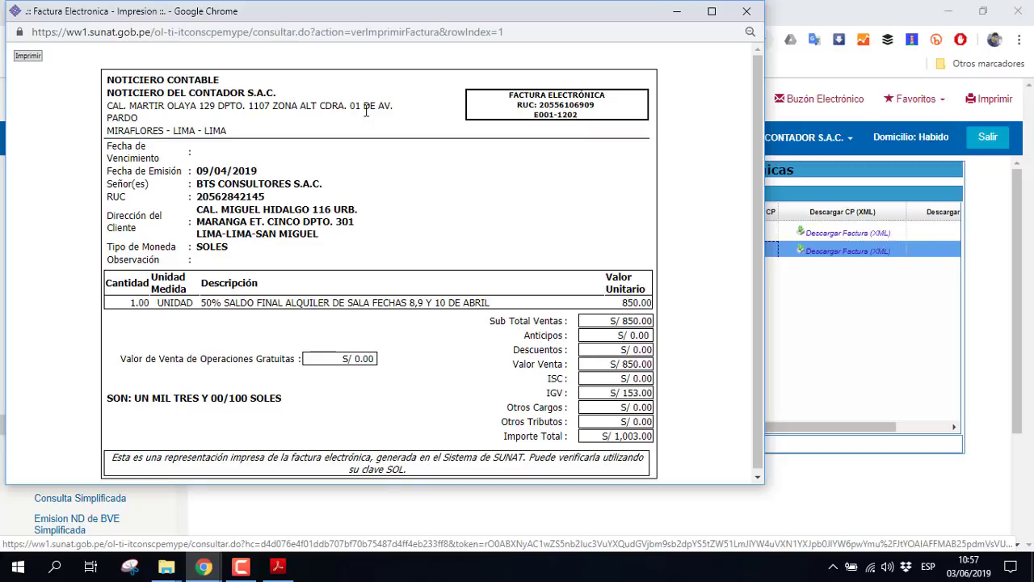
pyautogui.click(747, 12)
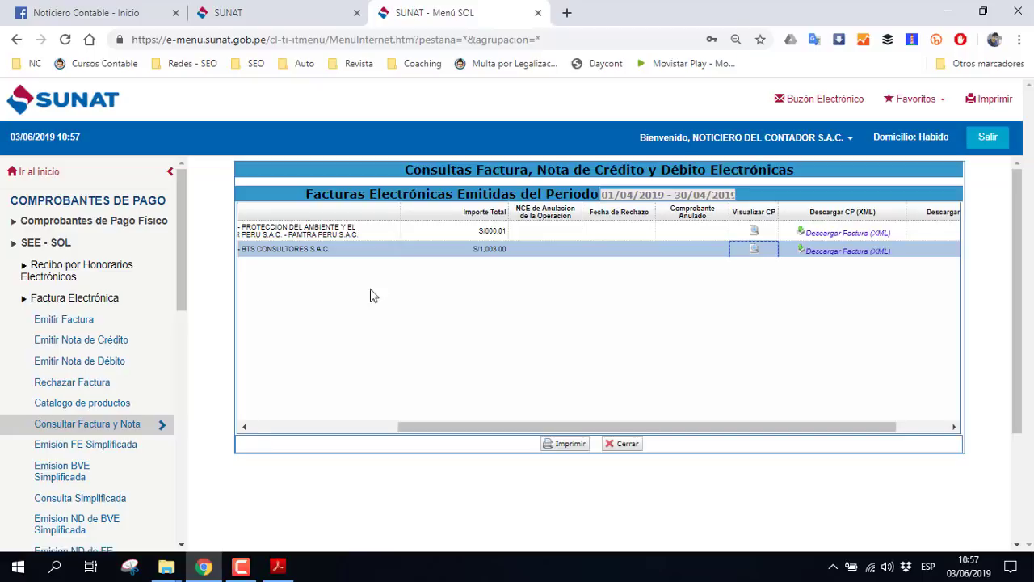
# Reopen the BTS CONSULTORES S.A.C. invoice and examine its issue date, client details, currency and item description
pyautogui.click(751, 251)
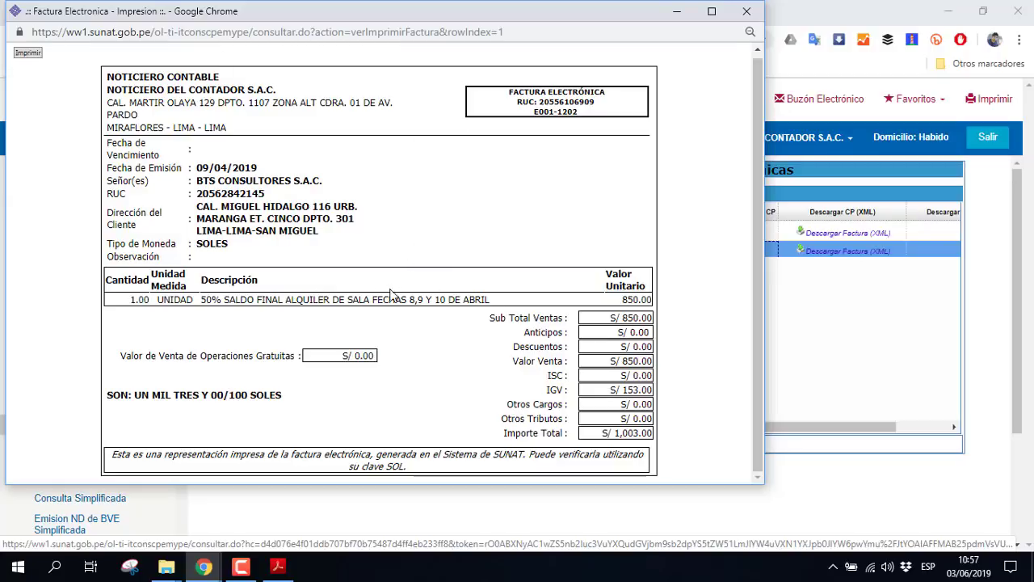
pyautogui.scroll(1, 392, 295)
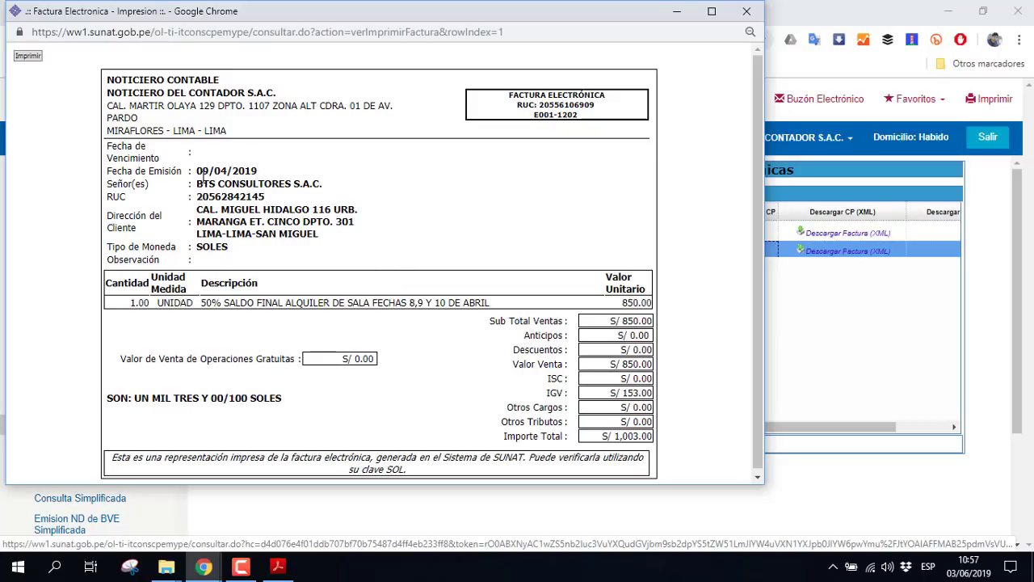
pyautogui.moveTo(198, 171); pyautogui.dragTo(298, 256)
pyautogui.click(299, 257)
pyautogui.scroll(-1, 295, 224)
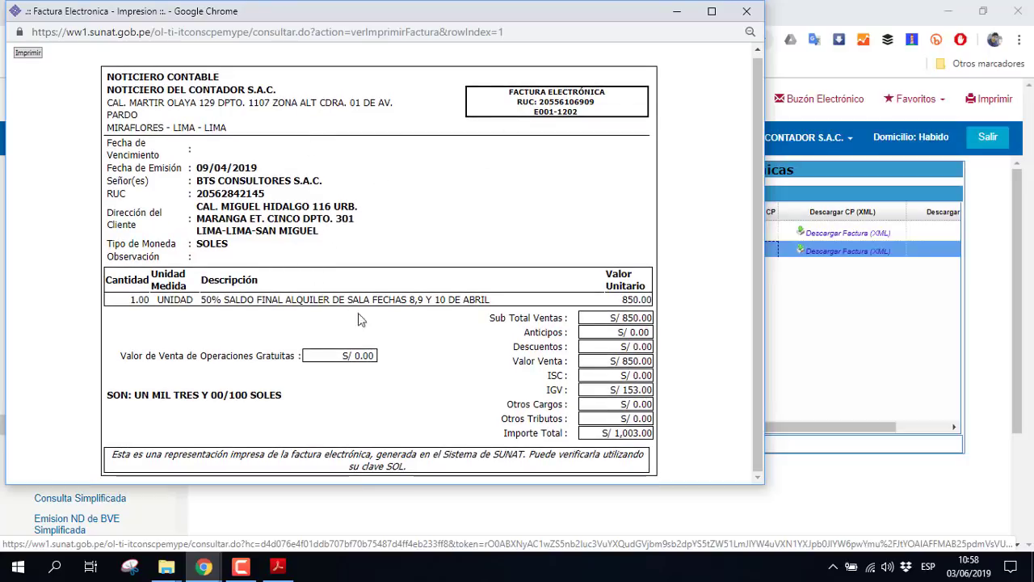
pyautogui.moveTo(243, 247); pyautogui.dragTo(494, 219)
pyautogui.click(494, 219)
# Reposition the invoice window, compare it with the query results behind it, and close the invoice
pyautogui.moveTo(522, 8); pyautogui.dragTo(605, 21)
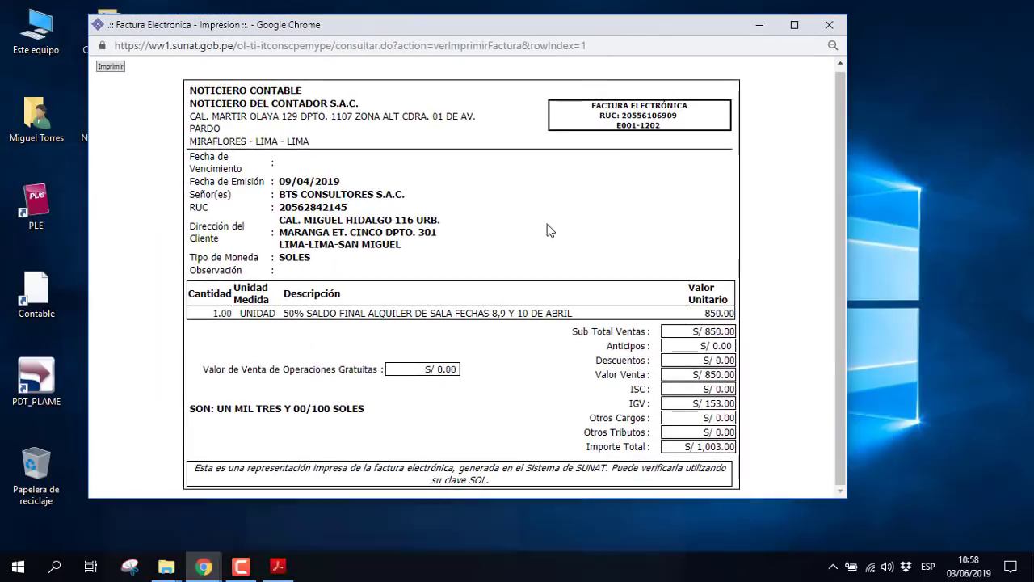
pyautogui.click(203, 566)
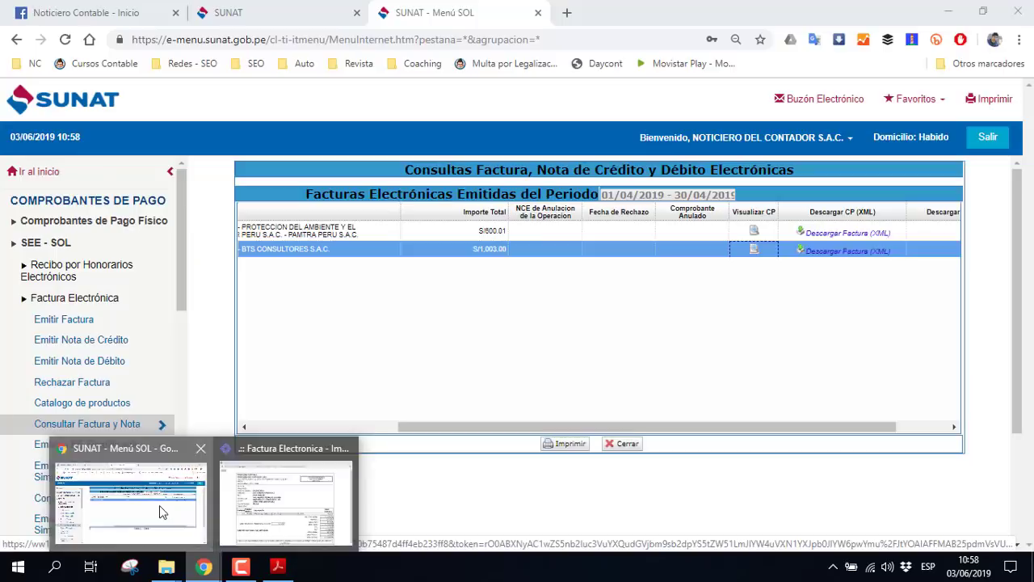
pyautogui.click(159, 505)
pyautogui.moveTo(204, 566)
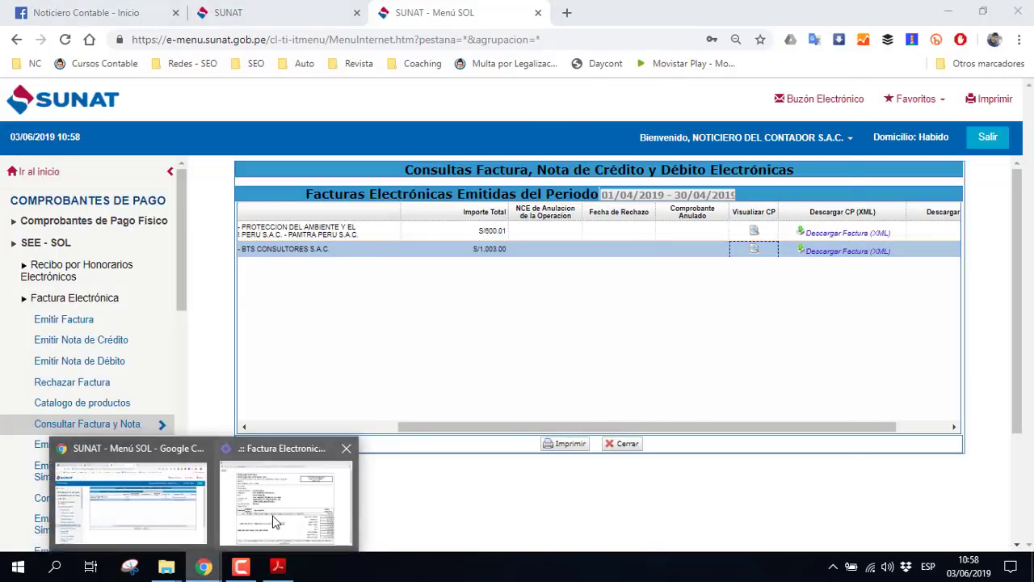
pyautogui.click(274, 521)
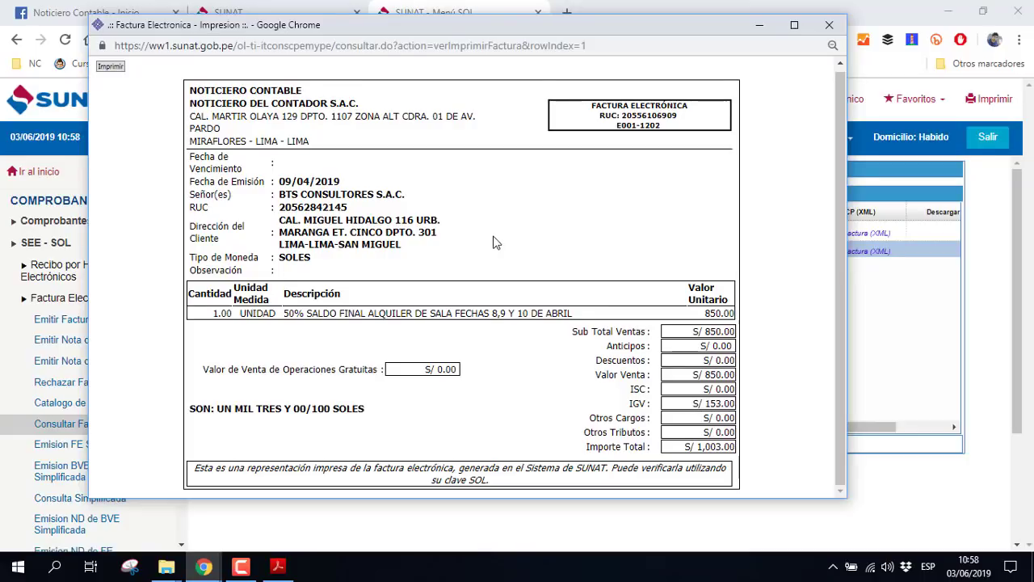
pyautogui.scroll(1, 493, 240)
pyautogui.click(830, 24)
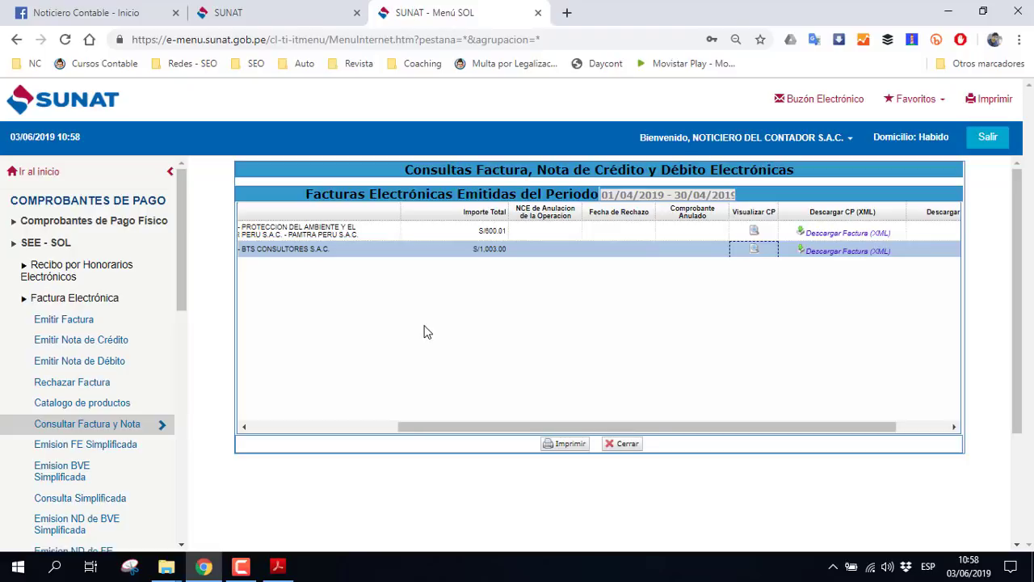
# Download the XML of the PAMTRA PERU S.A.C. invoice and show the downloaded ZIP in its folder
pyautogui.moveTo(472, 428); pyautogui.dragTo(331, 427)
pyautogui.click(366, 250)
pyautogui.moveTo(432, 428); pyautogui.dragTo(744, 407)
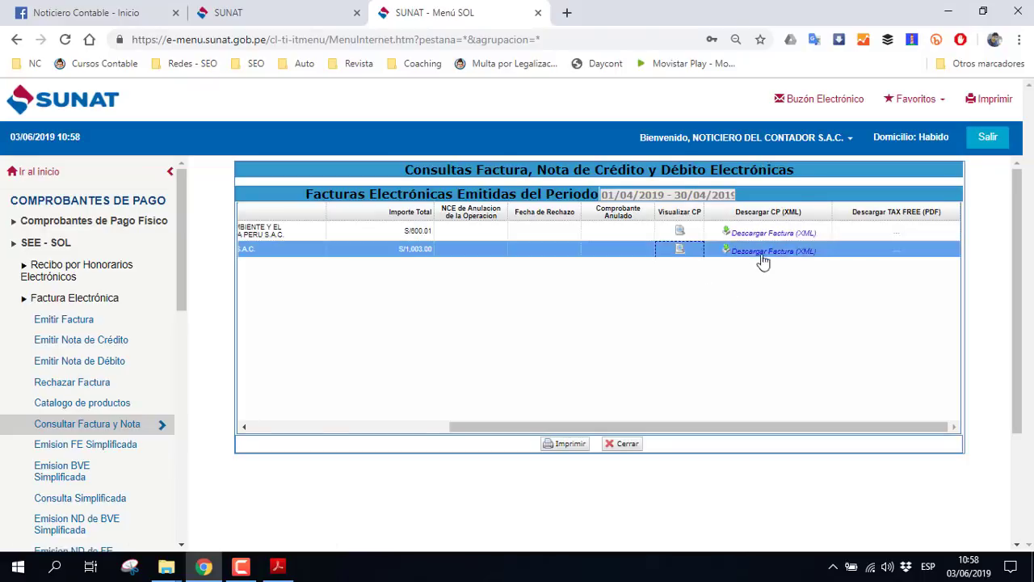
pyautogui.moveTo(580, 426); pyautogui.dragTo(662, 428)
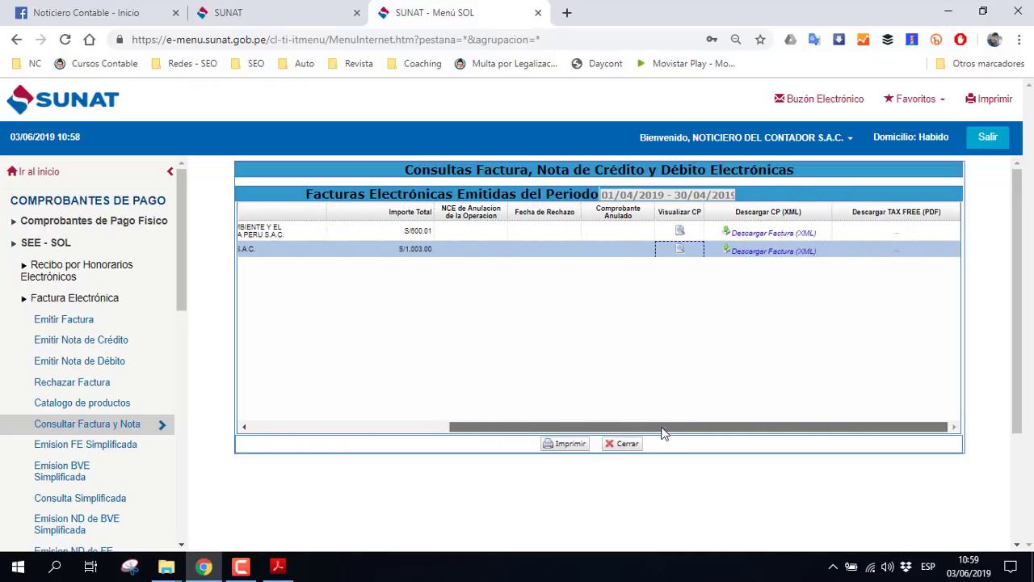
pyautogui.click(770, 234)
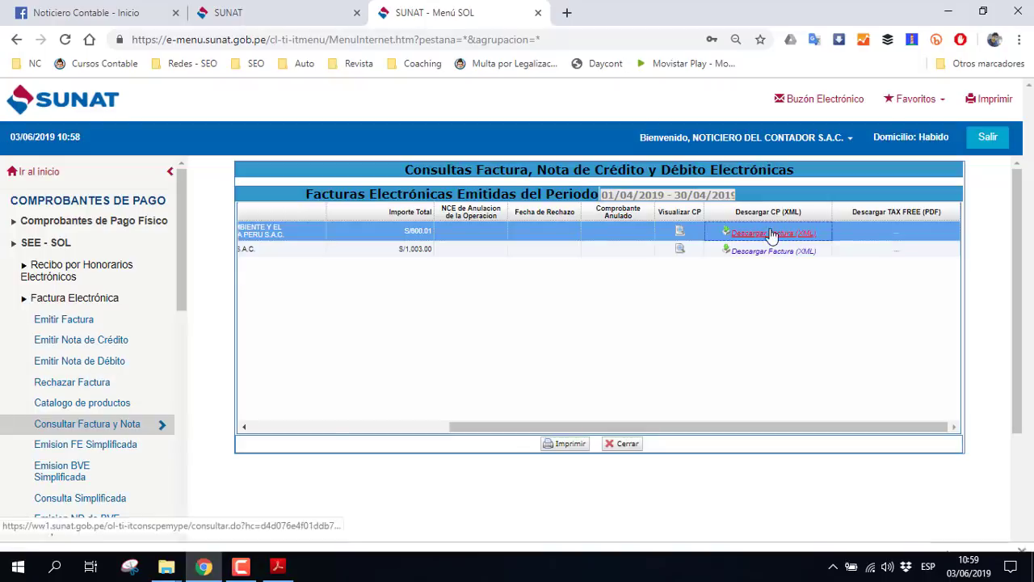
pyautogui.click(159, 531)
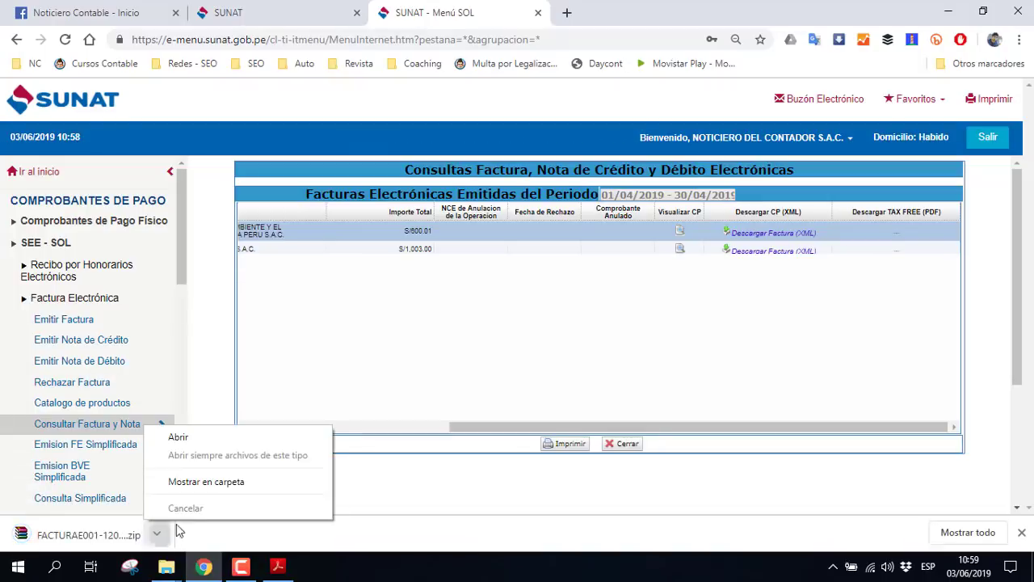
pyautogui.click(212, 485)
# Move the downloaded invoice ZIP from the Descargas folder to the Escritorio folder
pyautogui.rightClick(532, 275)
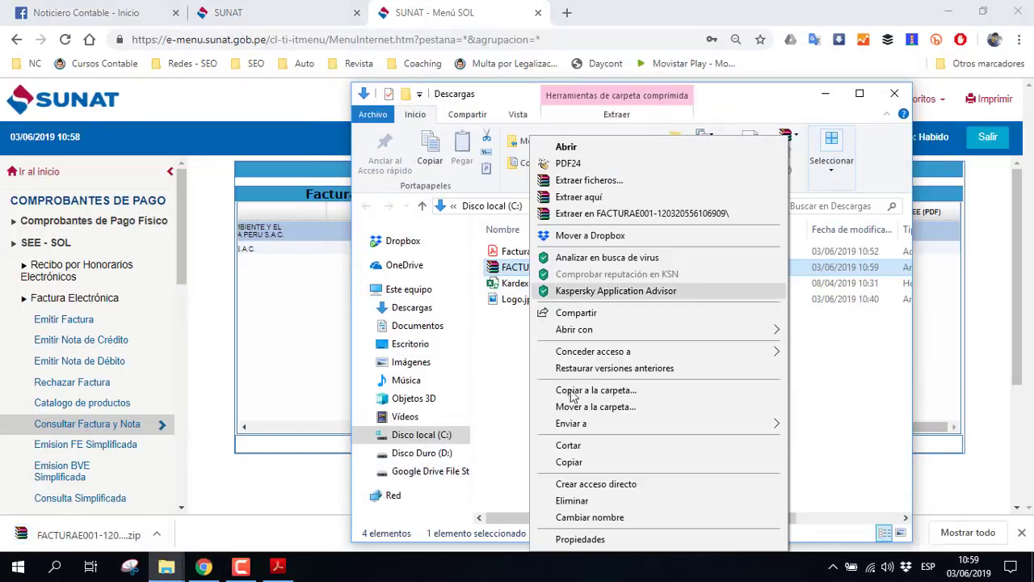
pyautogui.click(570, 446)
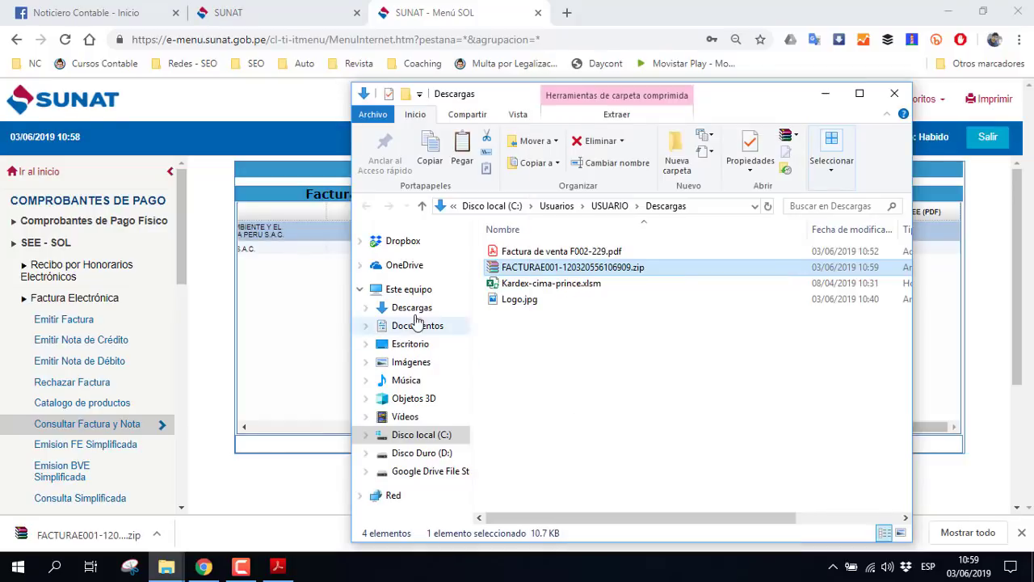
pyautogui.click(410, 344)
pyautogui.rightClick(567, 372)
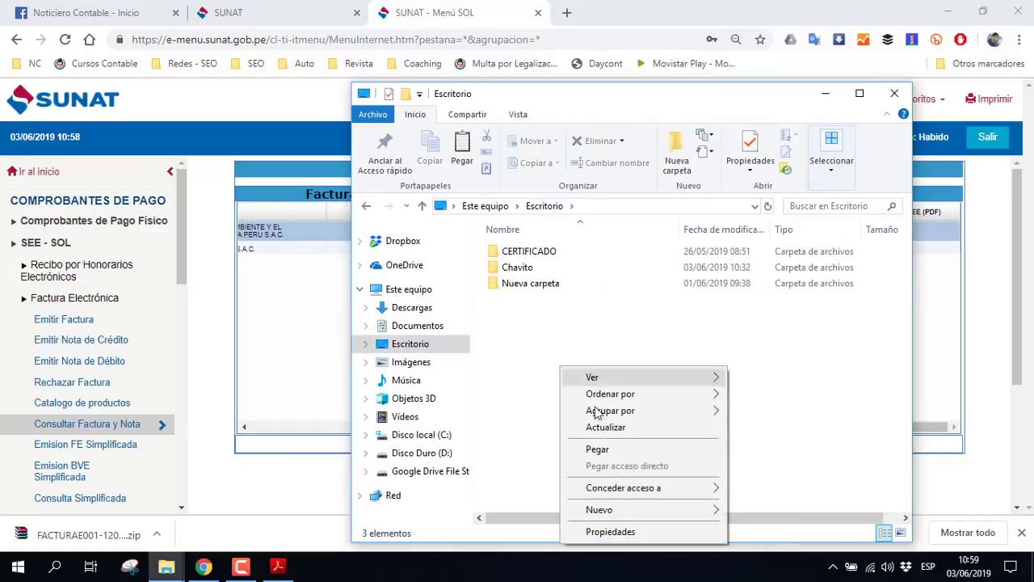
pyautogui.click(591, 449)
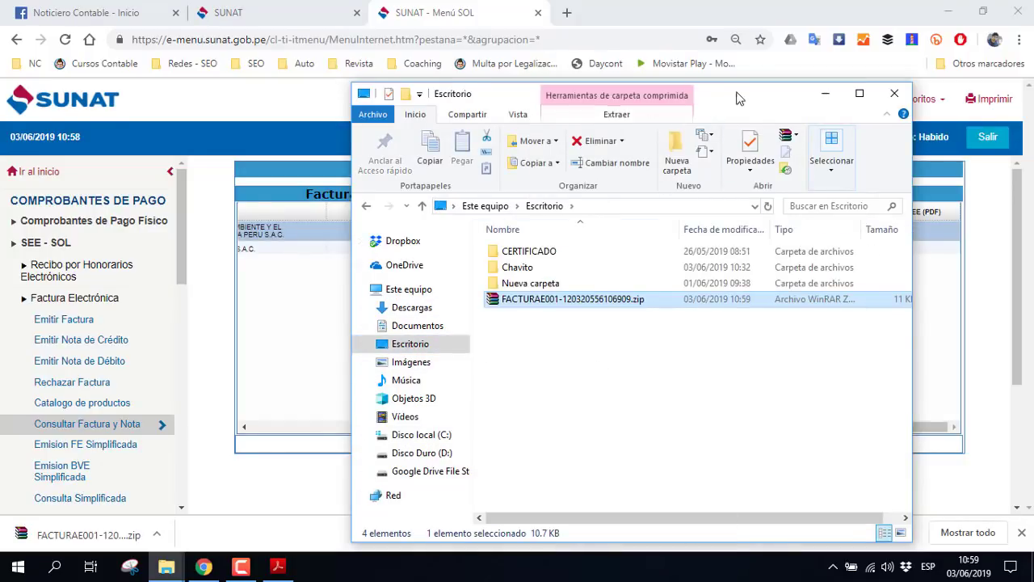
# Clear the open windows from view and place the invoice ZIP in an empty area of the desktop
pyautogui.moveTo(736, 97); pyautogui.dragTo(586, 115)
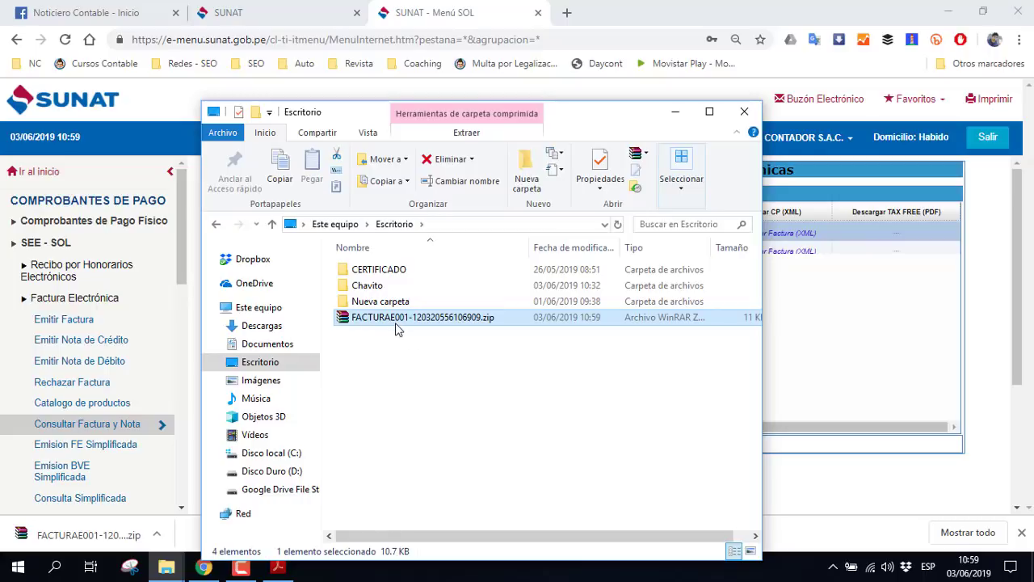
pyautogui.click(709, 112)
pyautogui.click(947, 8)
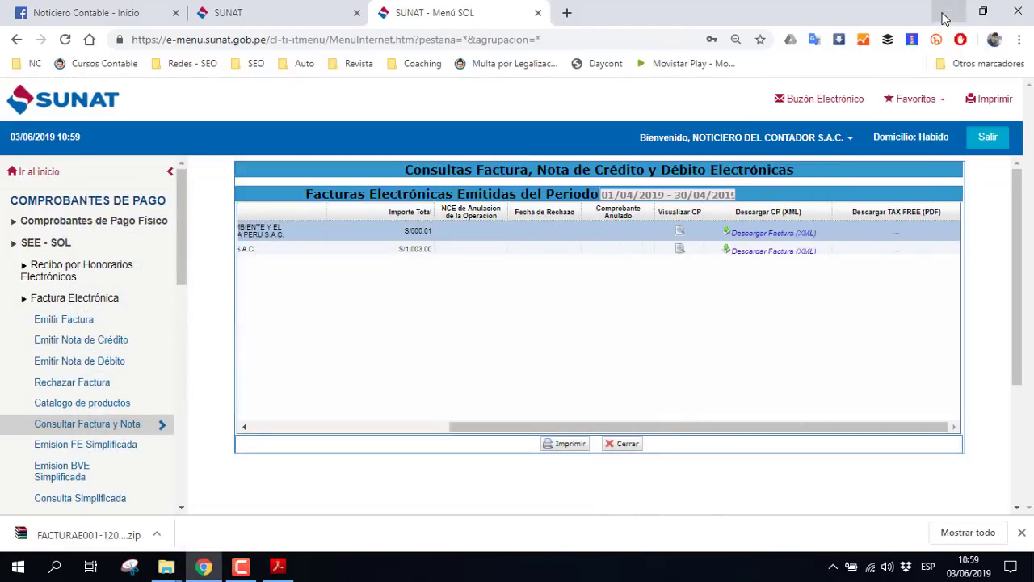
pyautogui.click(946, 10)
pyautogui.moveTo(92, 310); pyautogui.dragTo(303, 229)
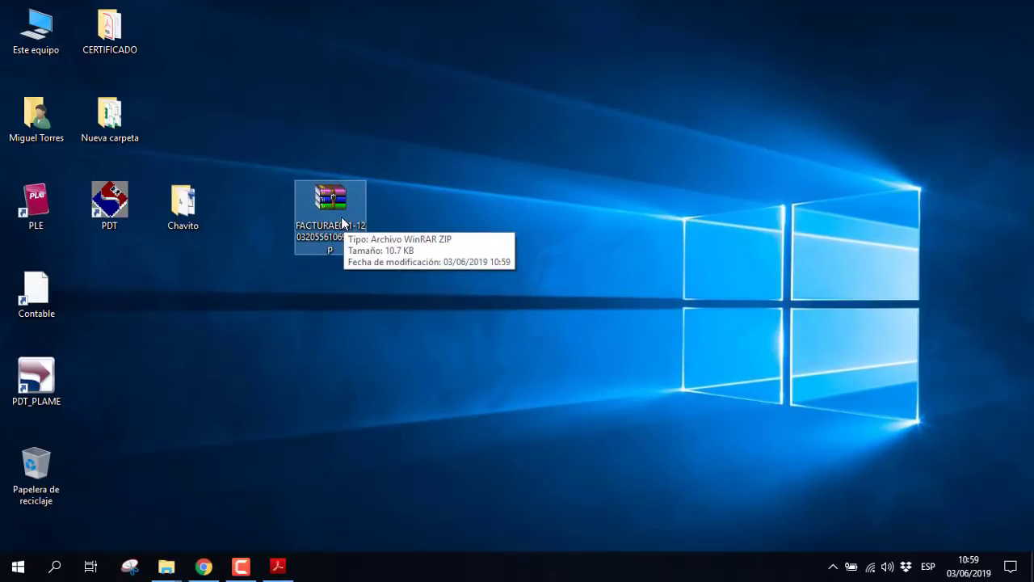
# Extract the invoice ZIP into a desktop folder with the same name as the archive
pyautogui.rightClick(341, 203)
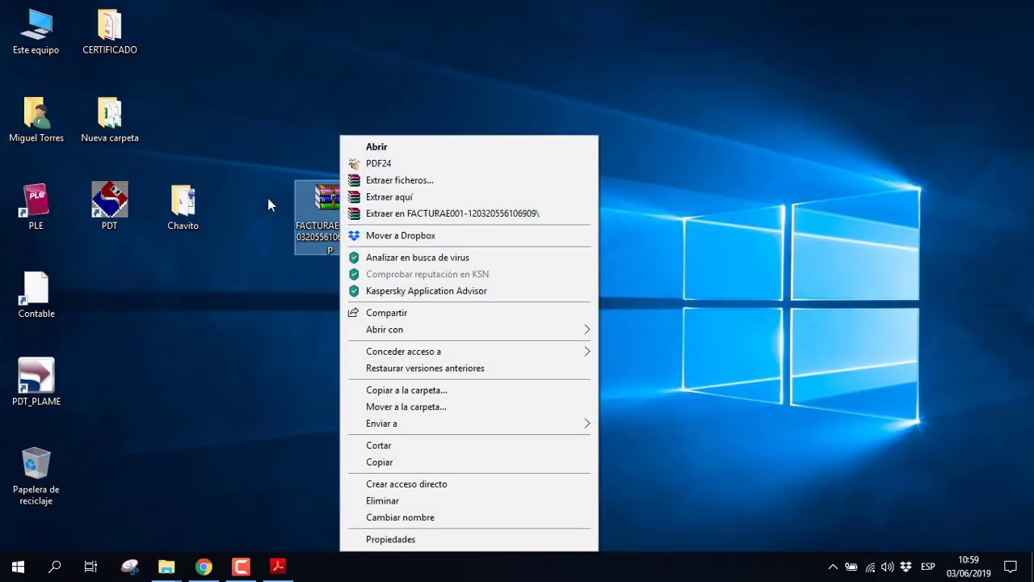
pyautogui.click(332, 207)
pyautogui.rightClick(333, 207)
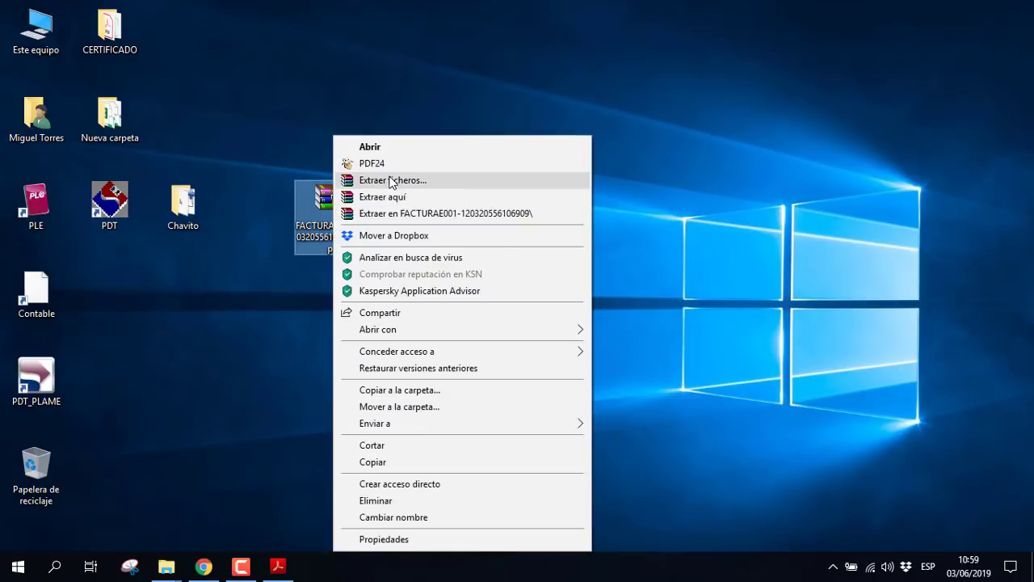
pyautogui.click(397, 214)
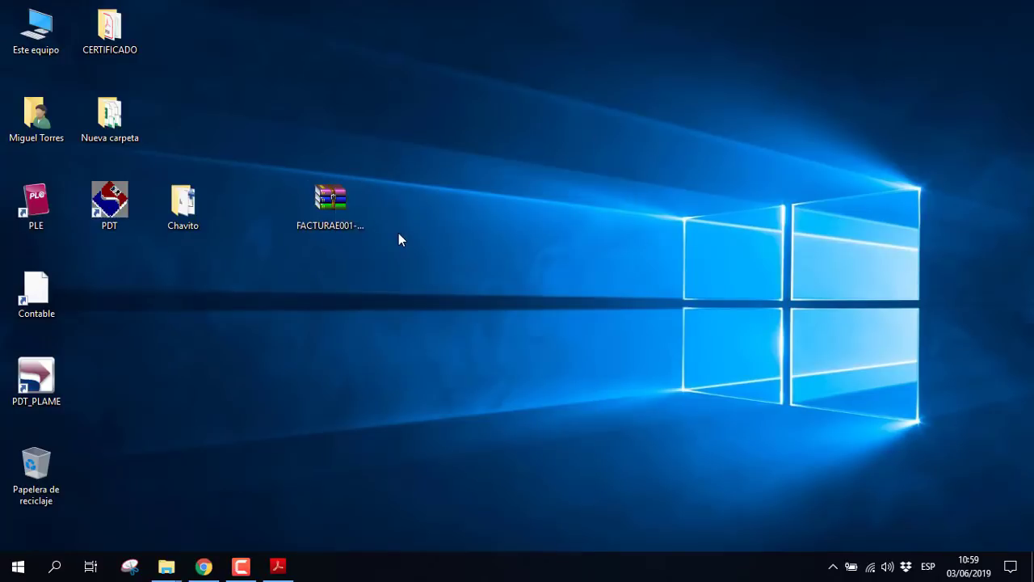
# Place the extracted folder beside the ZIP, check its XML file inside, and minimize the folder window
pyautogui.moveTo(110, 298); pyautogui.dragTo(409, 206)
pyautogui.doubleClick(408, 206)
pyautogui.click(426, 204)
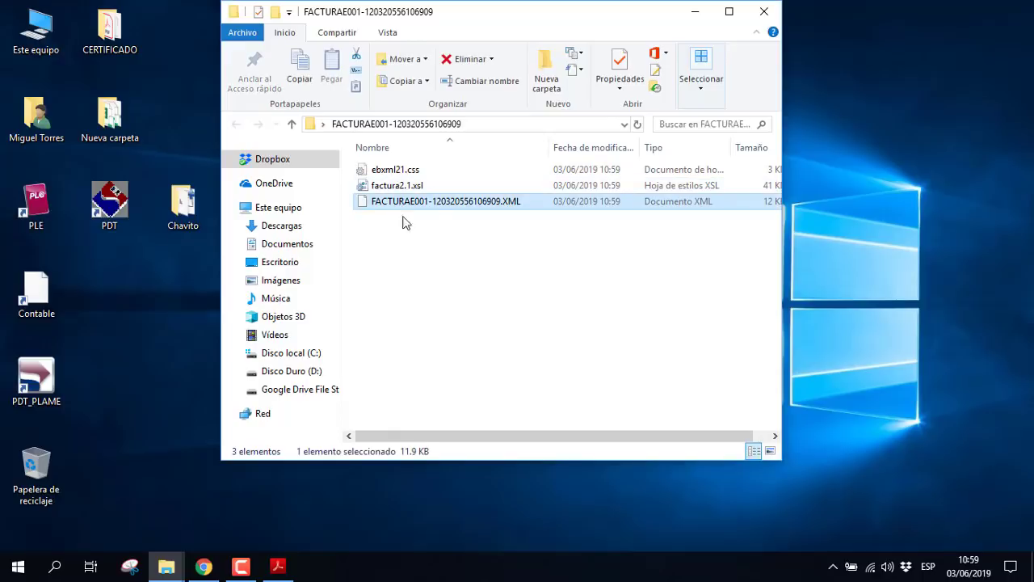
pyautogui.click(695, 14)
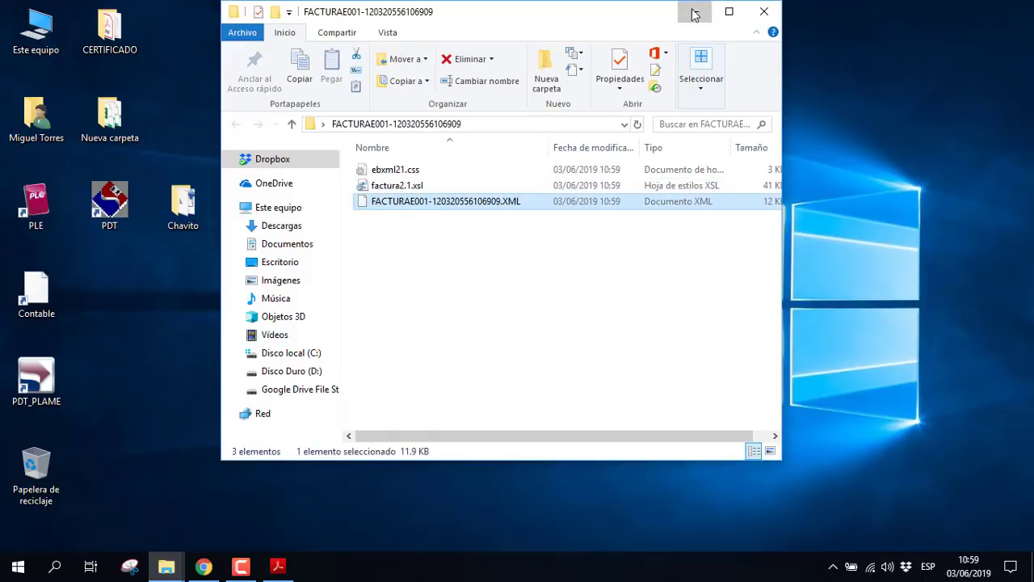
# Place the Chavito folder beside the invoice ZIP and launch the VFP9SP2RT_2.exe installer from it
pyautogui.moveTo(197, 215); pyautogui.dragTo(266, 213)
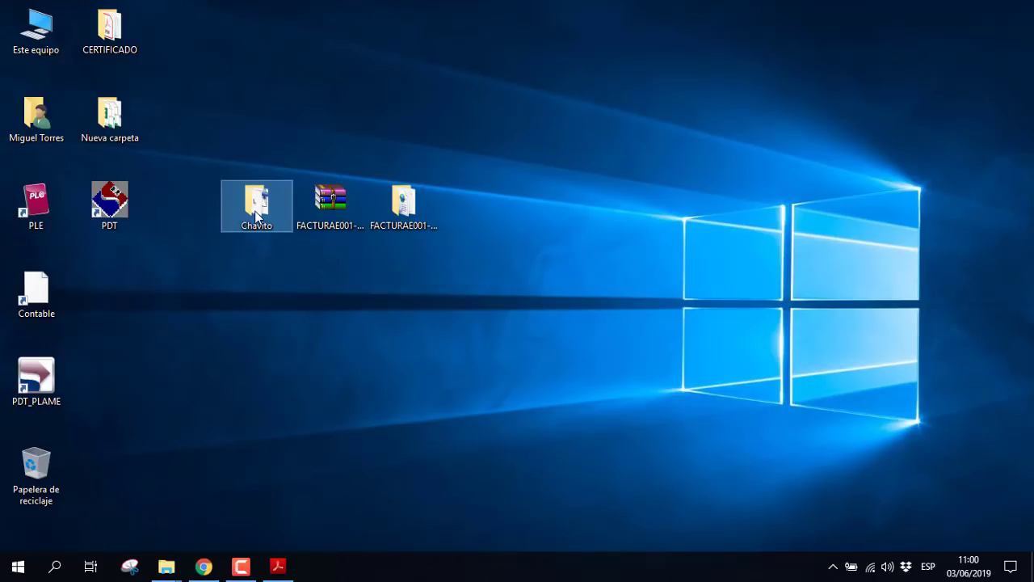
pyautogui.doubleClick(257, 215)
pyautogui.moveTo(493, 29); pyautogui.dragTo(411, 42)
pyautogui.click(371, 213)
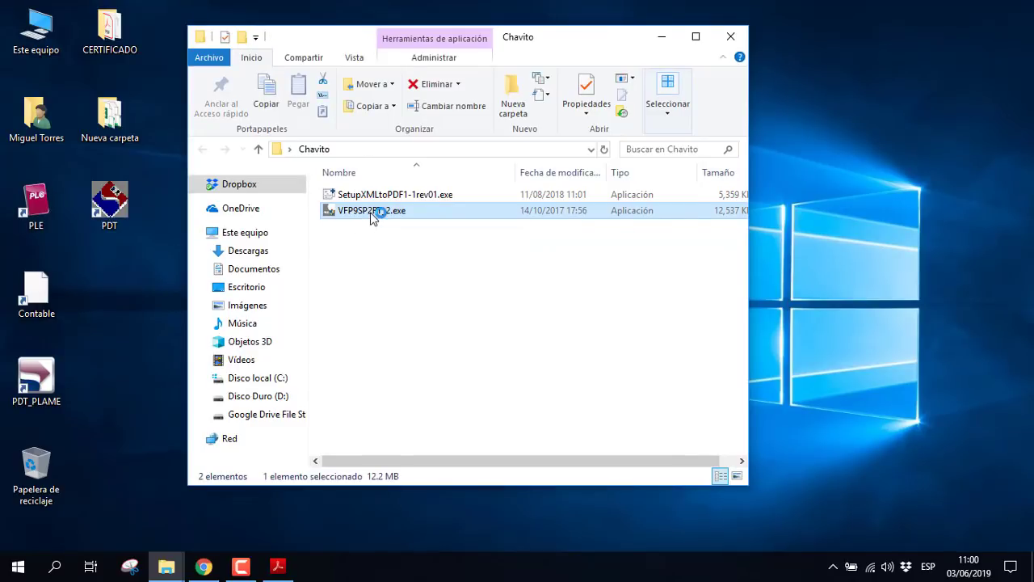
pyautogui.doubleClick(372, 213)
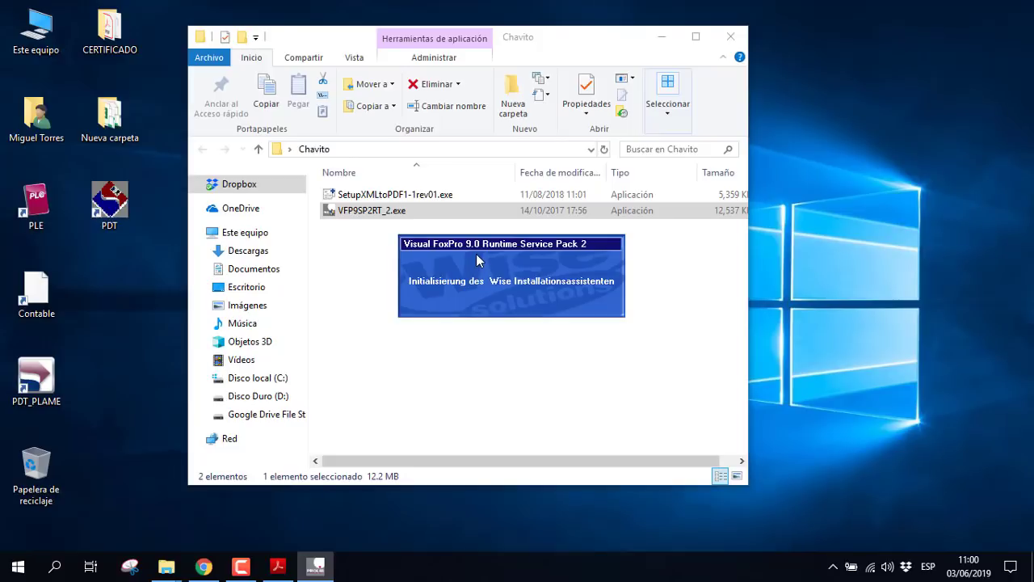
# Run the Visual FoxPro 9.0 Runtime setup in Español and close its installer
pyautogui.click(416, 323)
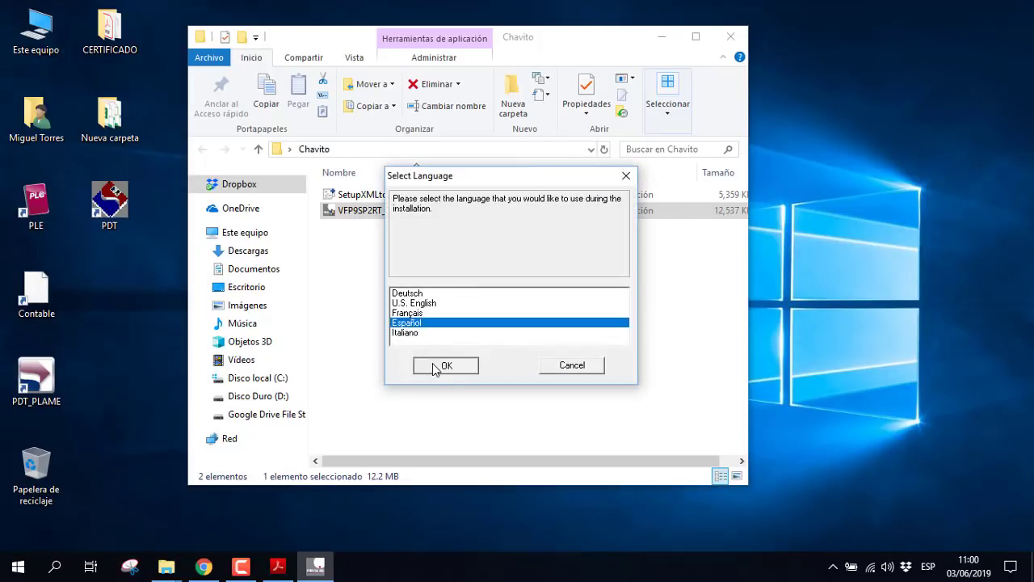
pyautogui.click(434, 365)
pyautogui.click(672, 380)
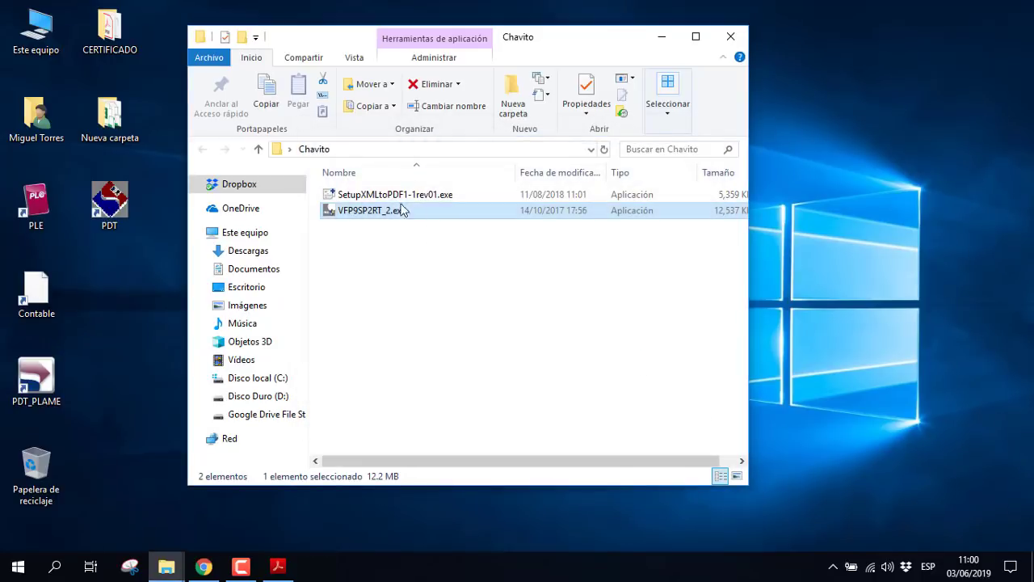
# Install XMLtoPDF 1.1 from SetupXMLtoPDF1-1rev01.exe with a desktop shortcut, and launch the program on completion
pyautogui.click(388, 195)
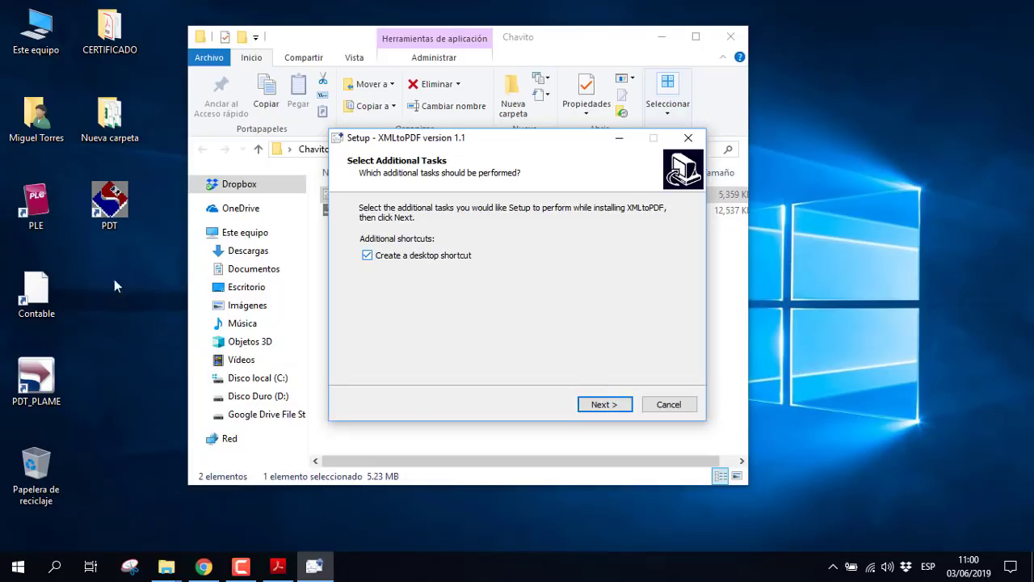
pyautogui.click(612, 407)
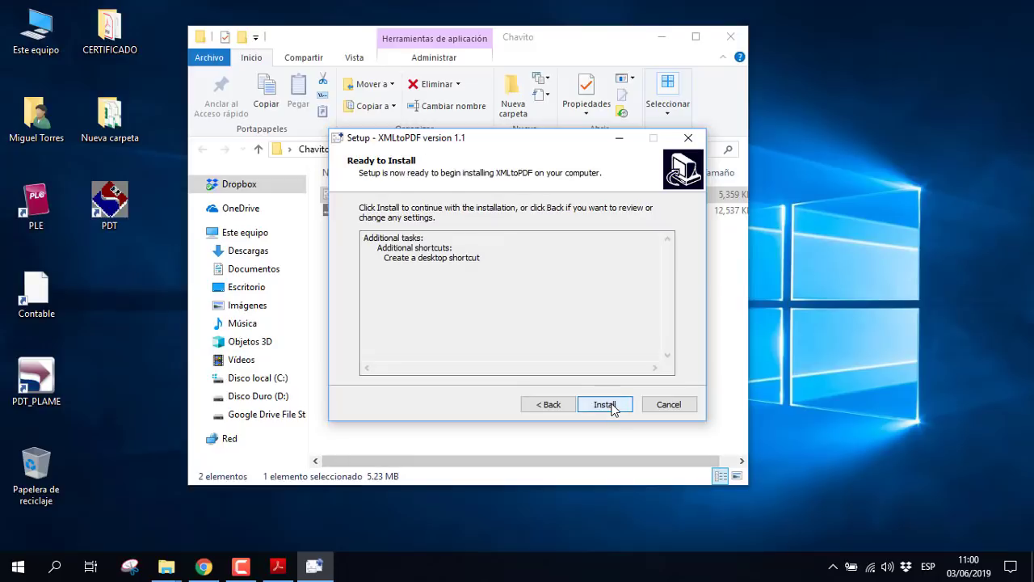
pyautogui.click(611, 408)
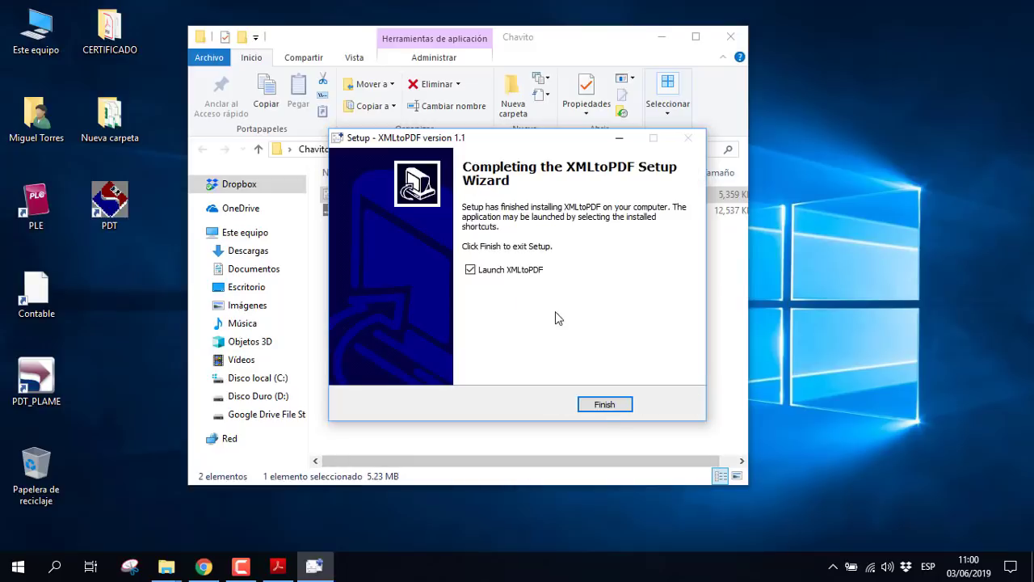
pyautogui.click(606, 405)
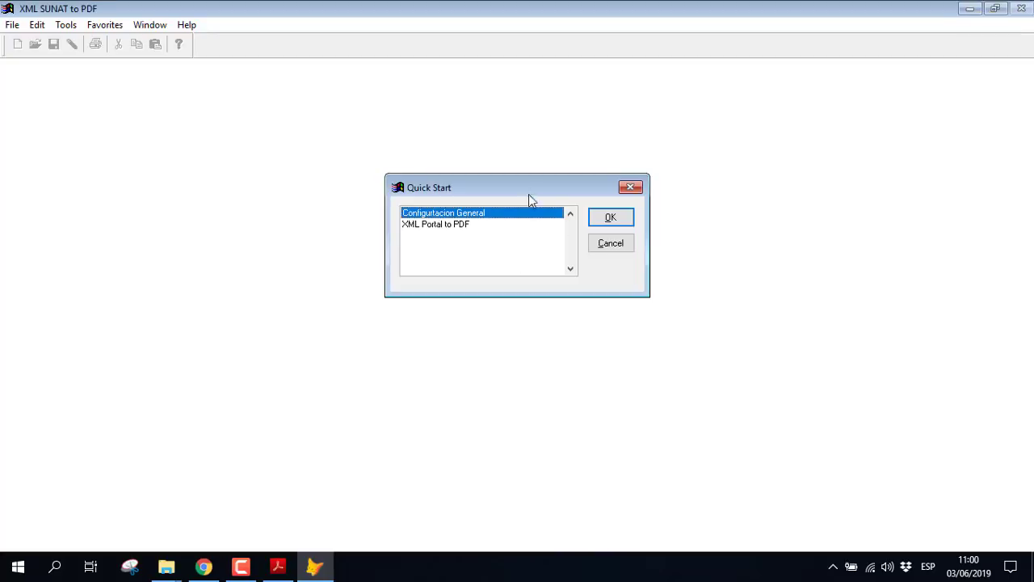
# Open XML Portal to PDF and load the extracted invoice XML from its desktop folder as the received document
pyautogui.click(443, 228)
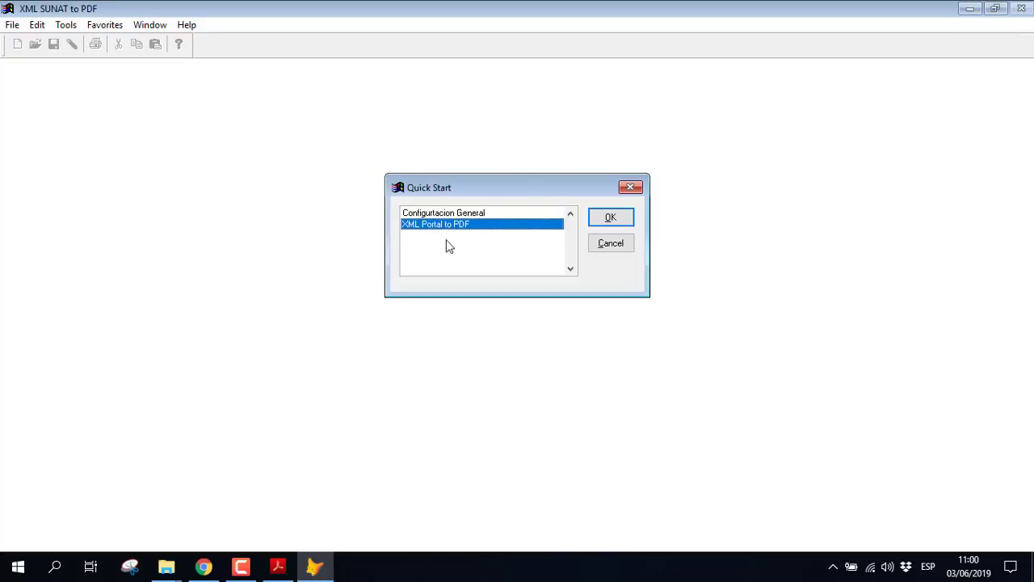
pyautogui.click(608, 218)
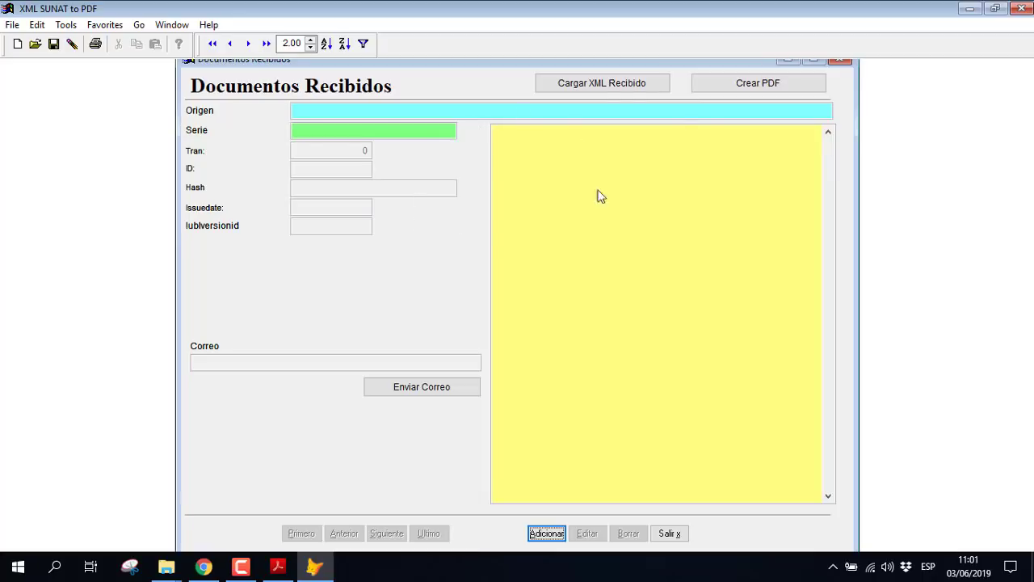
pyautogui.click(589, 91)
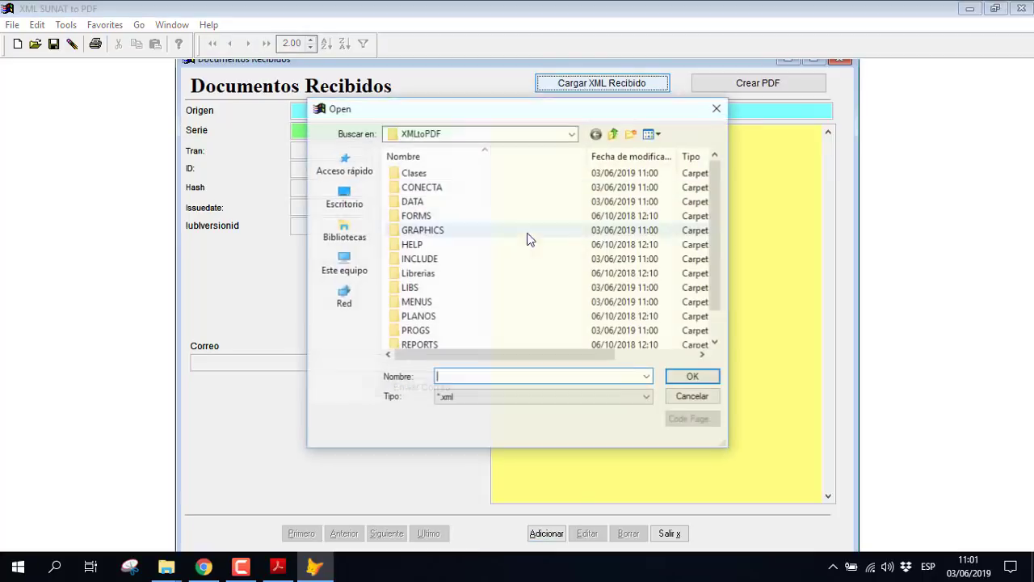
pyautogui.click(356, 212)
pyautogui.scroll(-3, 644, 296)
pyautogui.doubleClick(443, 304)
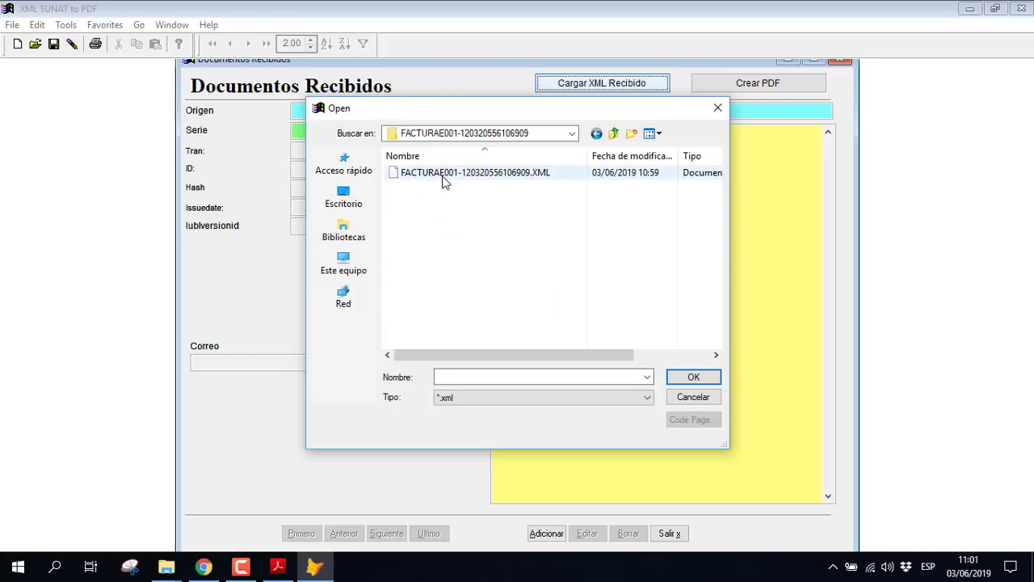
pyautogui.click(444, 174)
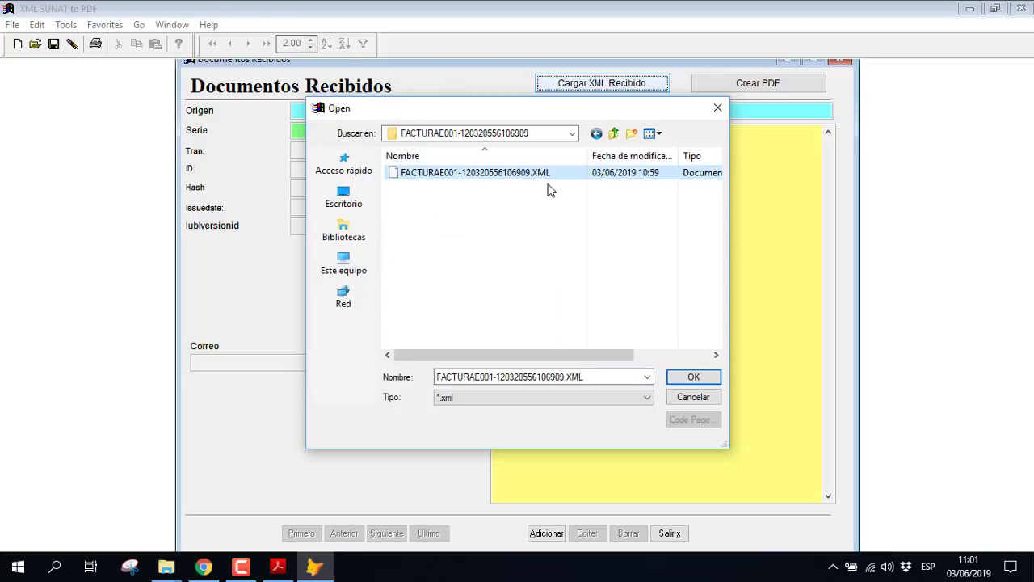
pyautogui.click(700, 377)
# Check the loaded XML's content and its series number, and create the PDF from it
pyautogui.scroll(-20, 626, 225)
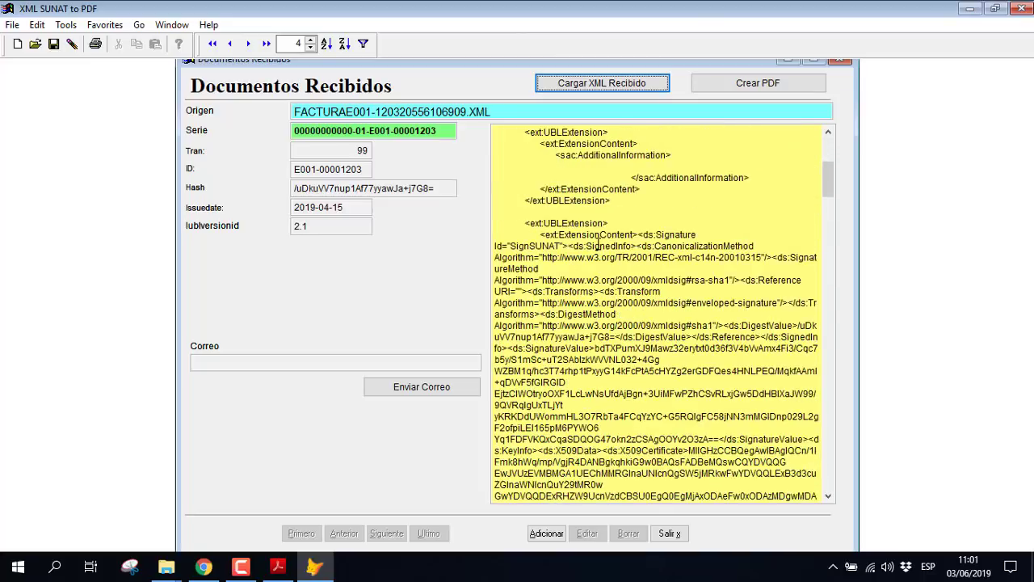
pyautogui.scroll(-20, 595, 259)
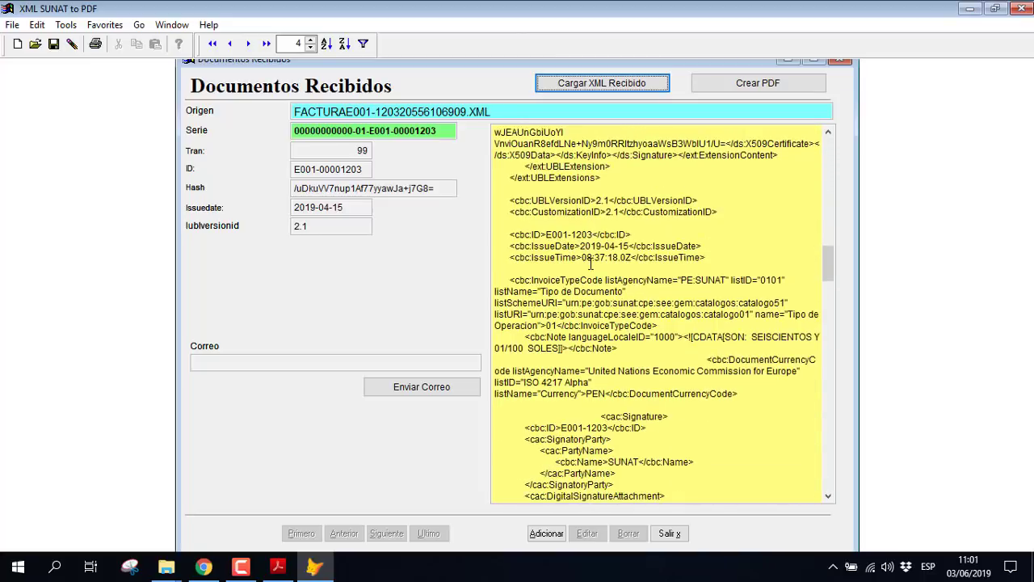
pyautogui.scroll(-10, 588, 267)
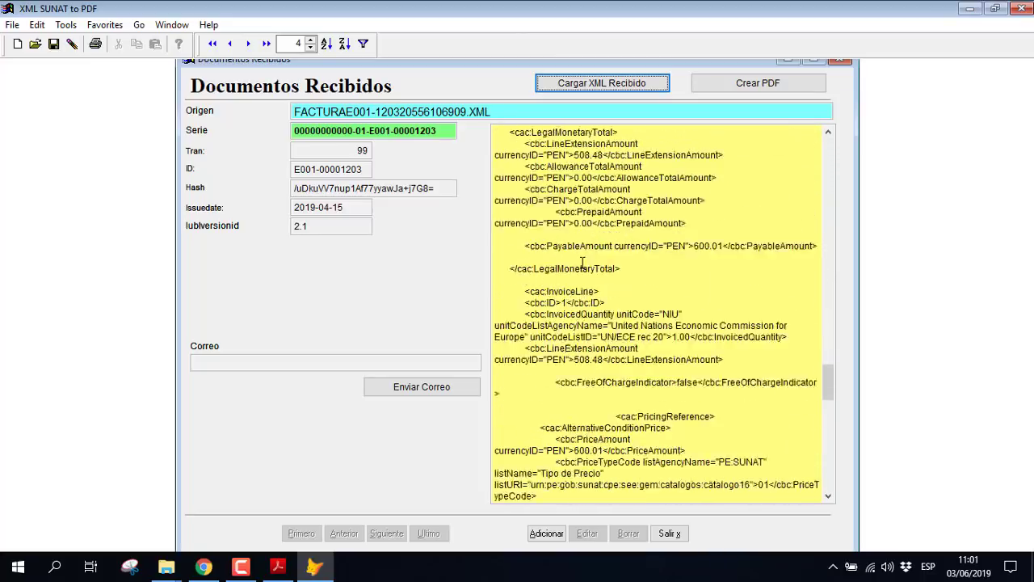
pyautogui.scroll(5, 582, 258)
pyautogui.scroll(10, 582, 258)
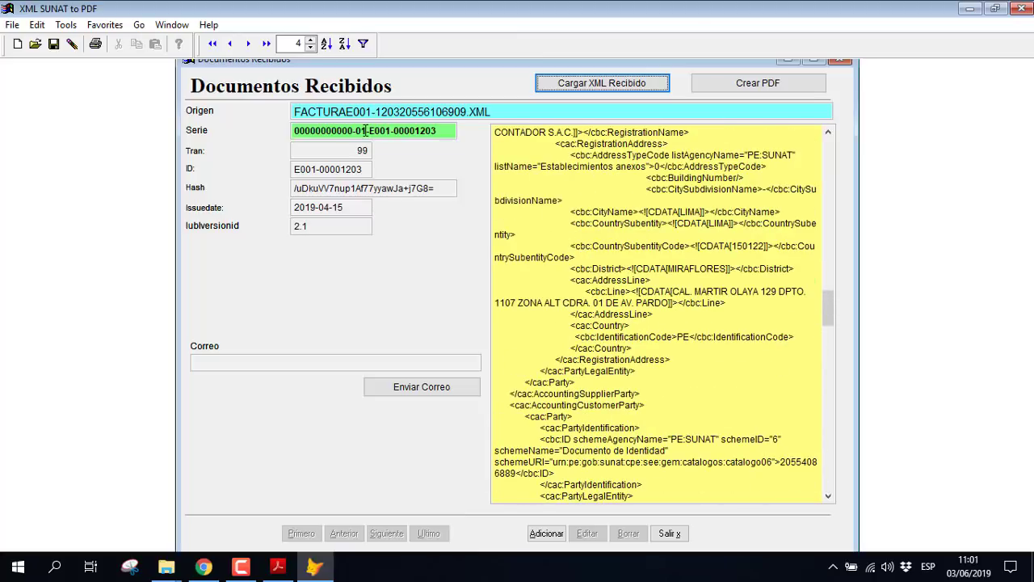
pyautogui.moveTo(366, 130); pyautogui.dragTo(432, 131)
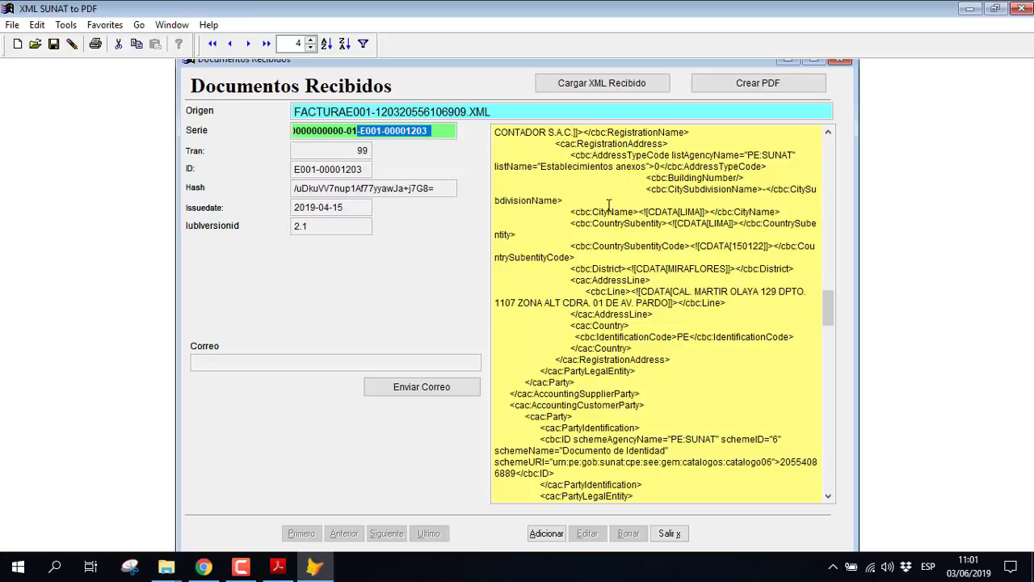
pyautogui.click(745, 83)
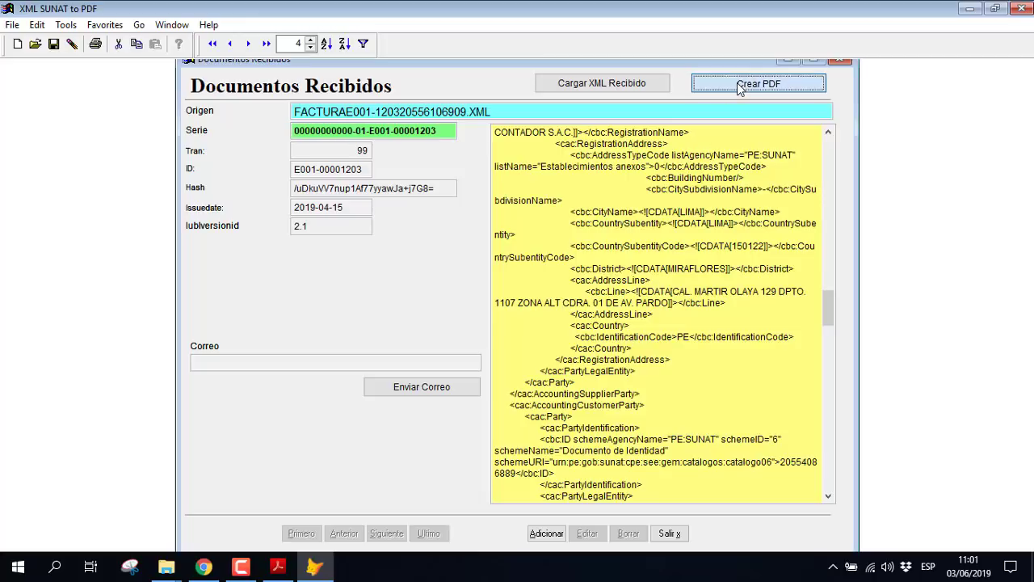
pyautogui.click(509, 334)
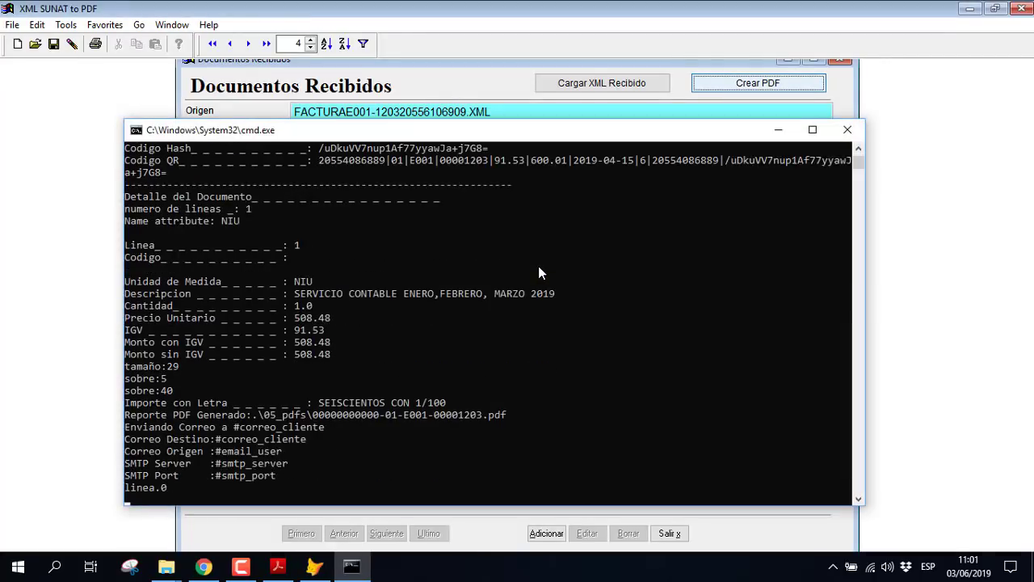
# Reduce the generated PDF's view to 75% and look over the invoice page
pyautogui.scroll(-3, 404, 307)
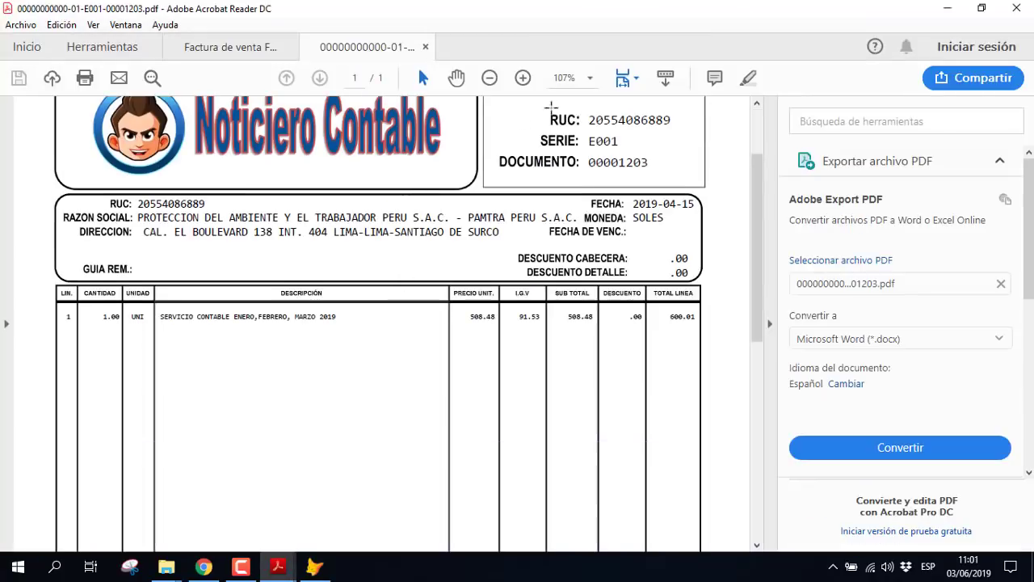
pyautogui.click(489, 78)
pyautogui.click(490, 77)
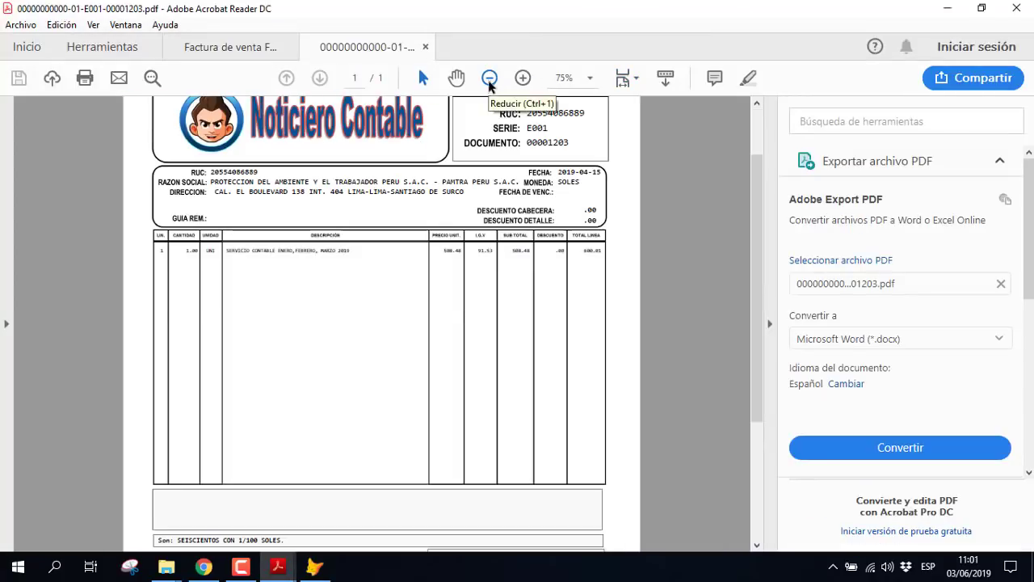
pyautogui.scroll(2, 329, 232)
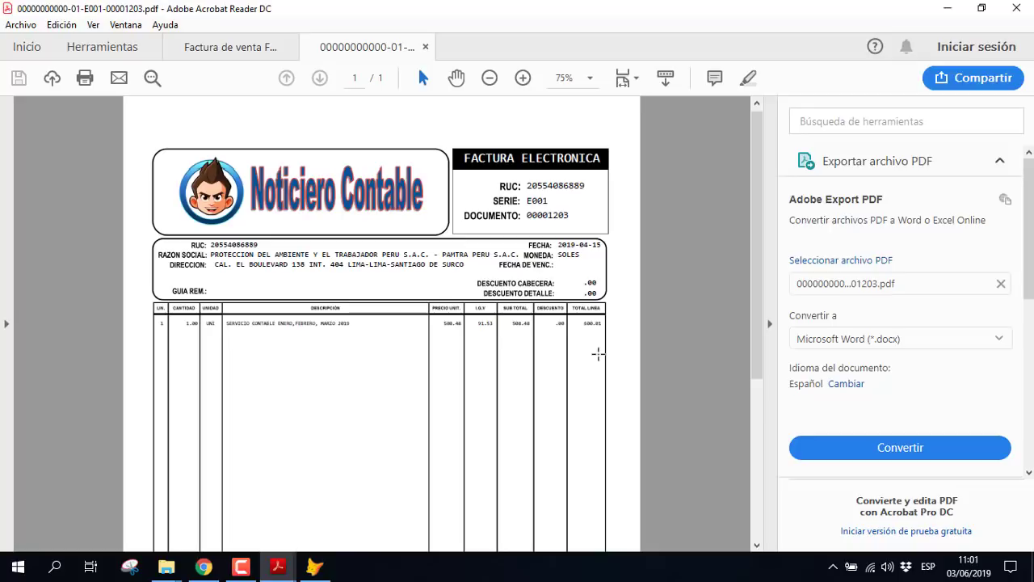
pyautogui.scroll(-3, 376, 291)
pyautogui.scroll(3, 376, 291)
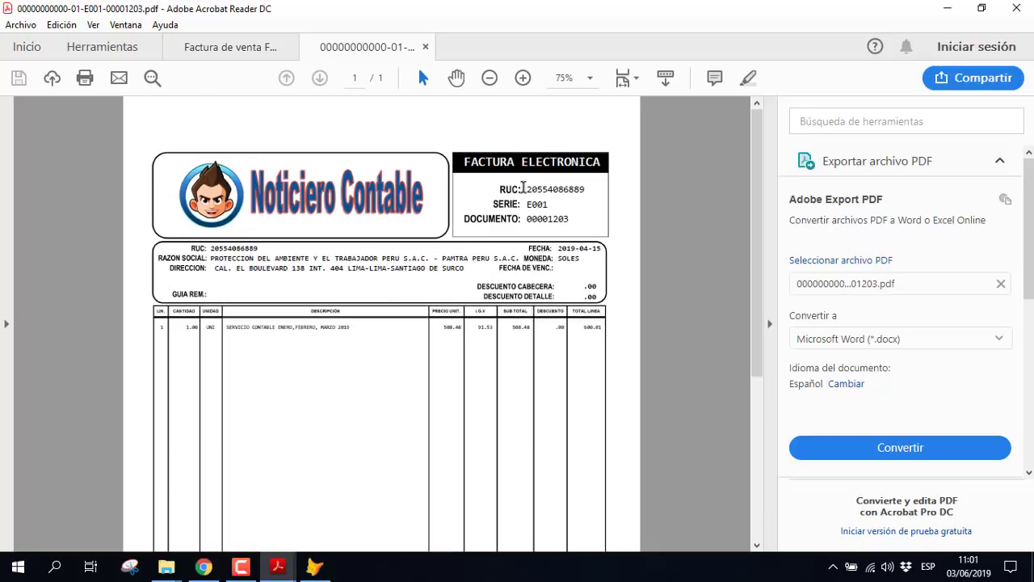
# Check the invoice's series and document number, the customer's company name and address, the service description and the totals
pyautogui.moveTo(526, 204); pyautogui.dragTo(561, 204)
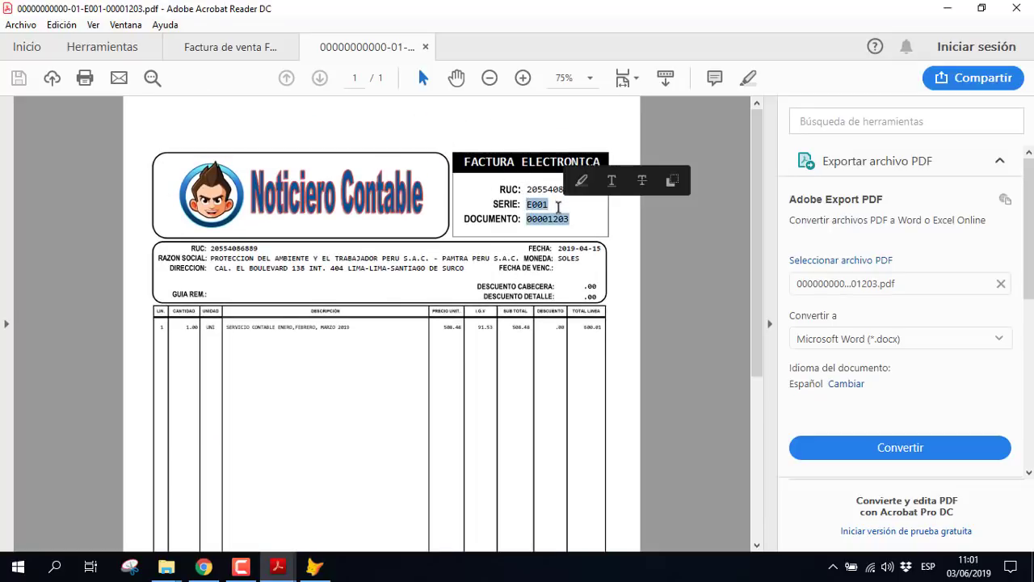
pyautogui.moveTo(574, 219); pyautogui.dragTo(538, 219)
pyautogui.scroll(-1, 295, 323)
pyautogui.moveTo(210, 221); pyautogui.dragTo(327, 232)
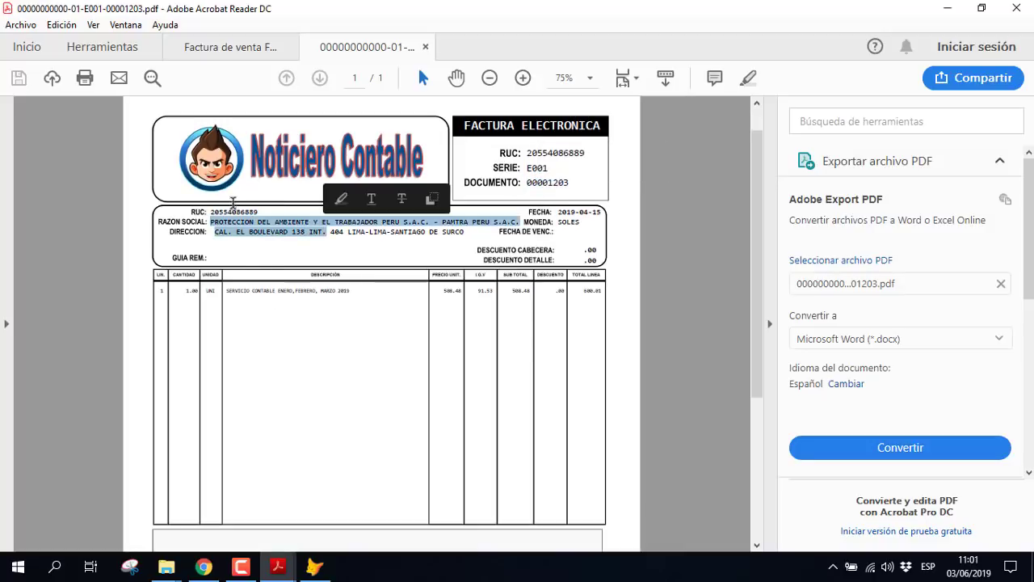
pyautogui.scroll(-2, 472, 316)
pyautogui.moveTo(225, 216); pyautogui.dragTo(288, 218)
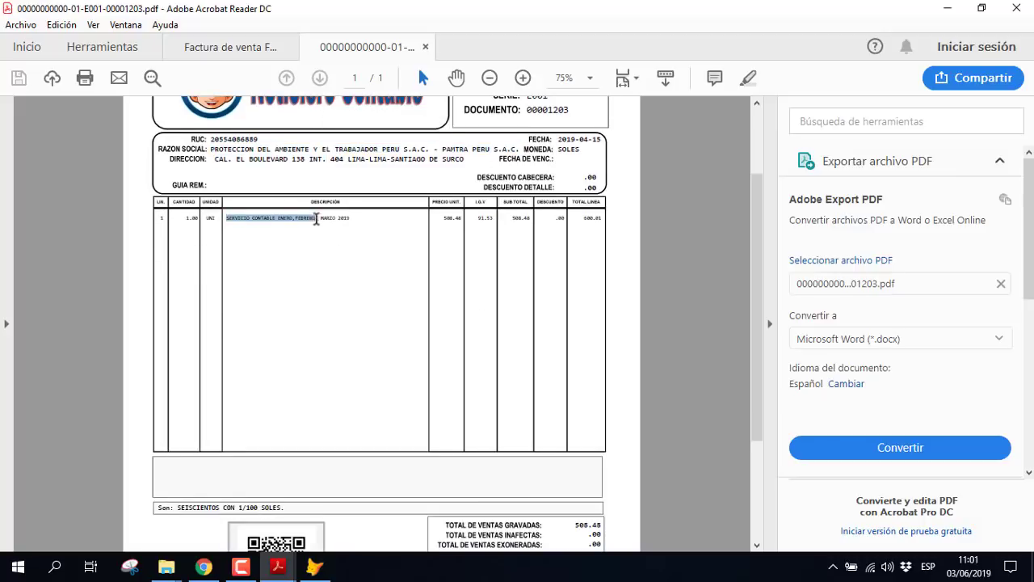
pyautogui.scroll(-5, 386, 269)
pyautogui.moveTo(575, 352); pyautogui.dragTo(580, 439)
pyautogui.click(554, 359)
# Look over the invoice layout from the header down to the QR code and the totals box
pyautogui.scroll(3, 527, 355)
pyautogui.scroll(5, 527, 355)
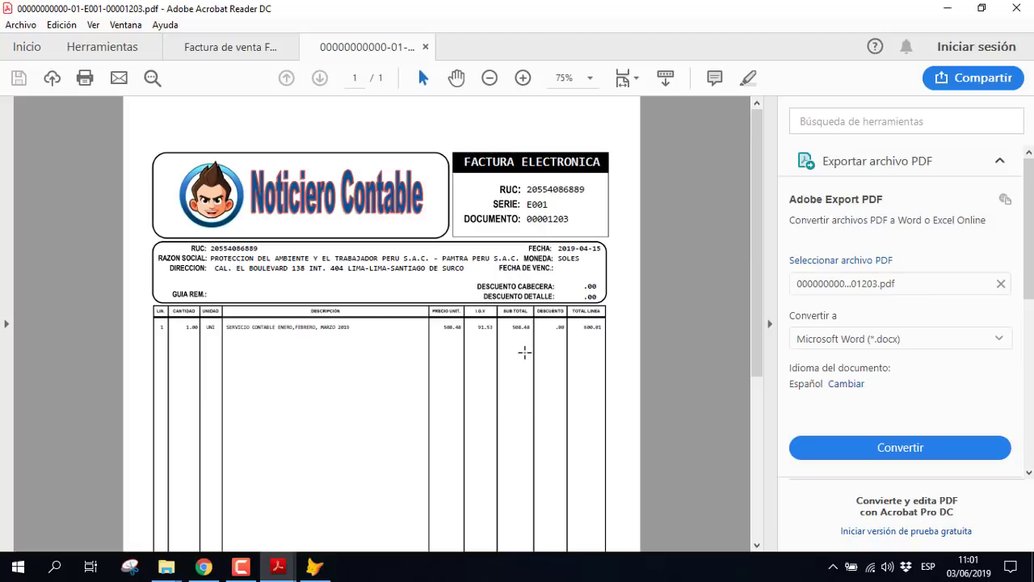
pyautogui.scroll(-2, 461, 323)
pyautogui.scroll(2, 455, 305)
pyautogui.scroll(-8, 390, 298)
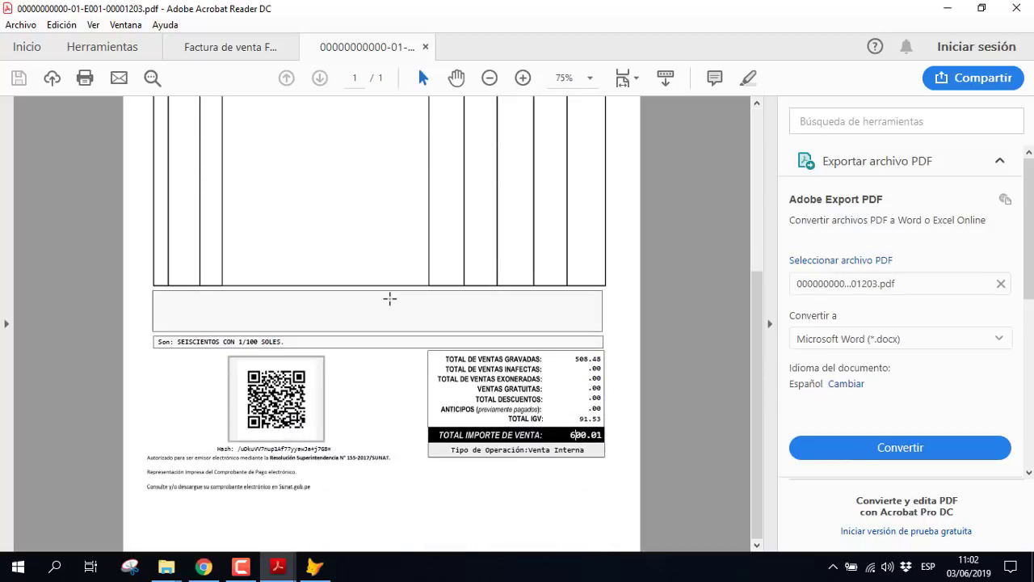
pyautogui.scroll(3, 390, 299)
pyautogui.scroll(3, 390, 299)
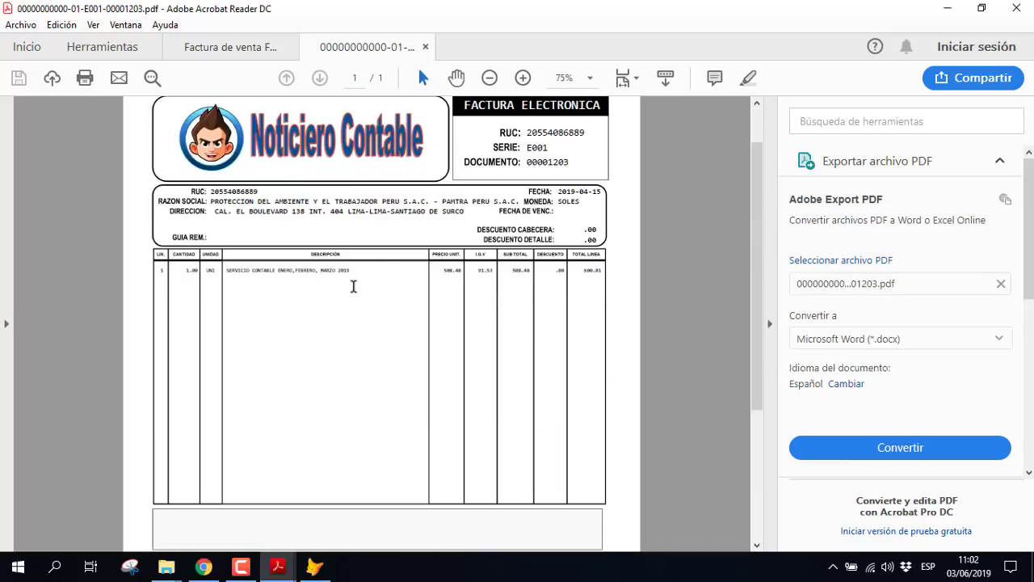
pyautogui.scroll(1, 378, 261)
pyautogui.scroll(-2, 409, 233)
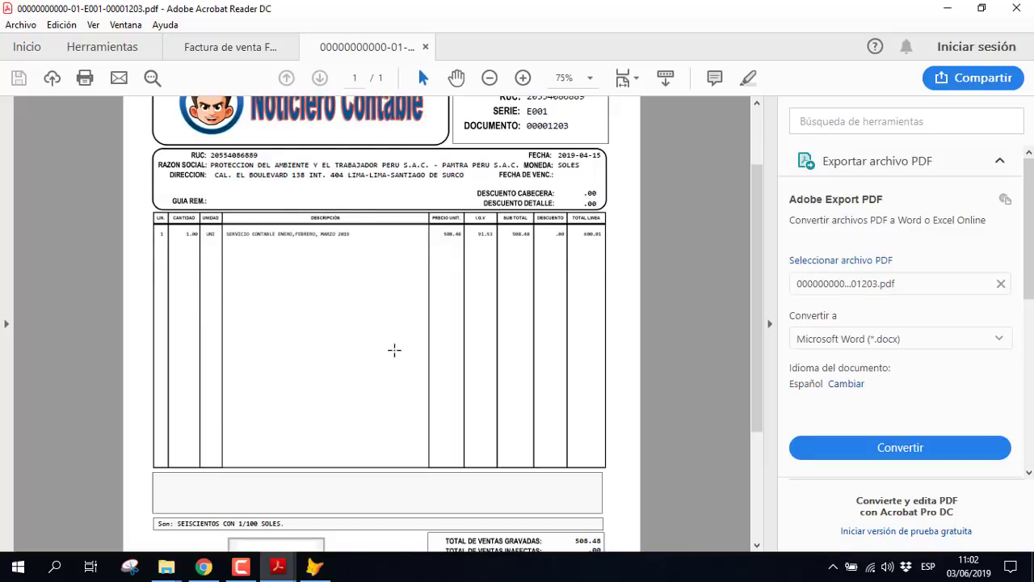
pyautogui.scroll(2, 314, 335)
pyautogui.scroll(-4, 415, 352)
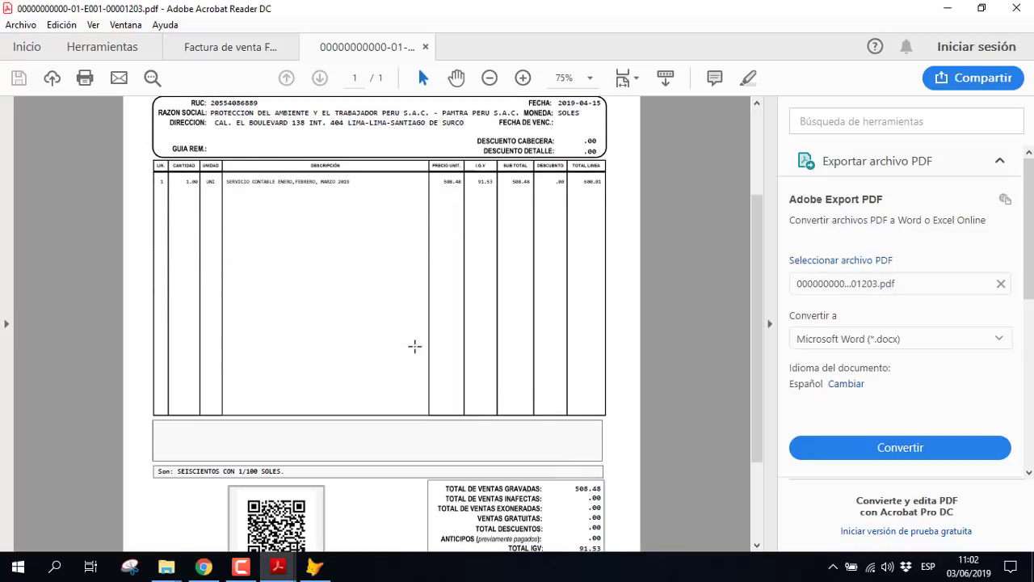
pyautogui.scroll(2, 415, 346)
pyautogui.scroll(2, 415, 346)
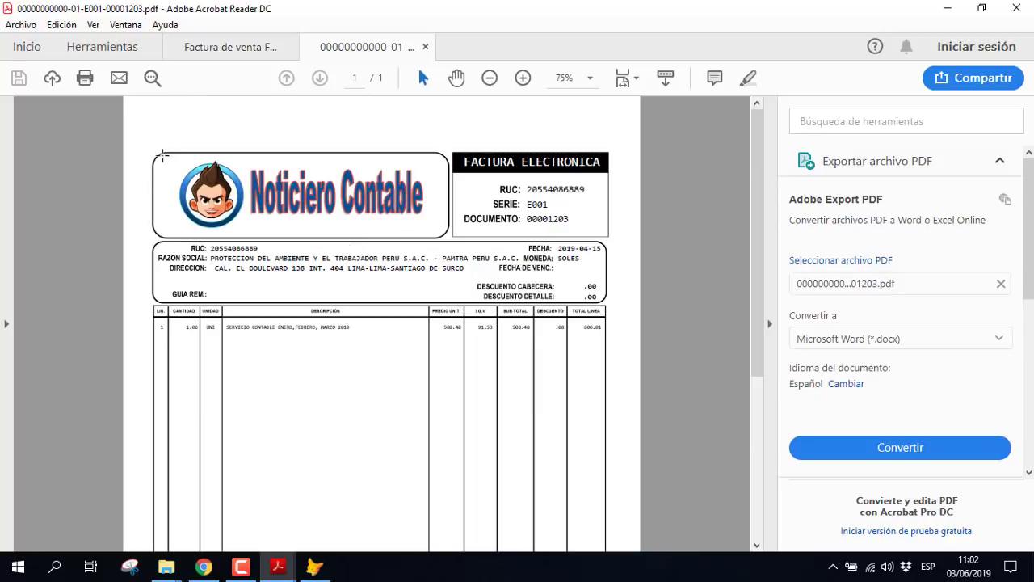
# Examine the logo area in the invoice header, and minimize the PDF to return to XML SUNAT to PDF
pyautogui.moveTo(159, 154); pyautogui.dragTo(446, 239)
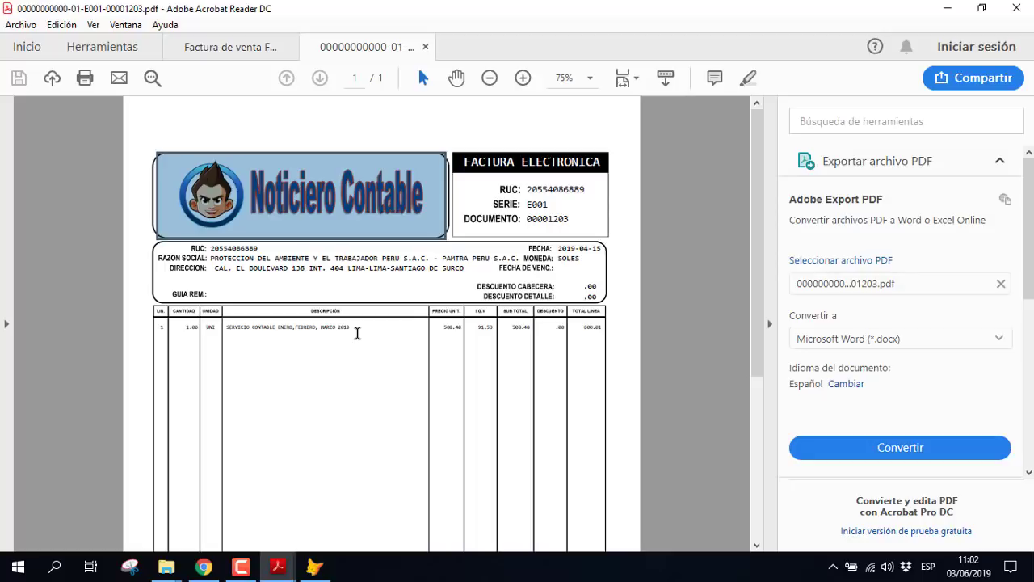
pyautogui.scroll(-8, 363, 331)
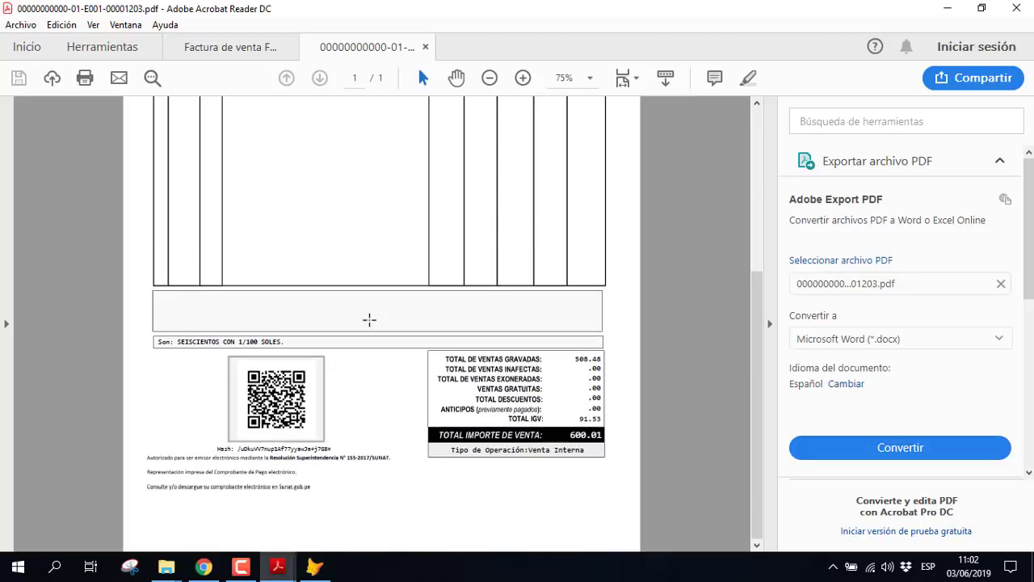
pyautogui.scroll(8, 369, 320)
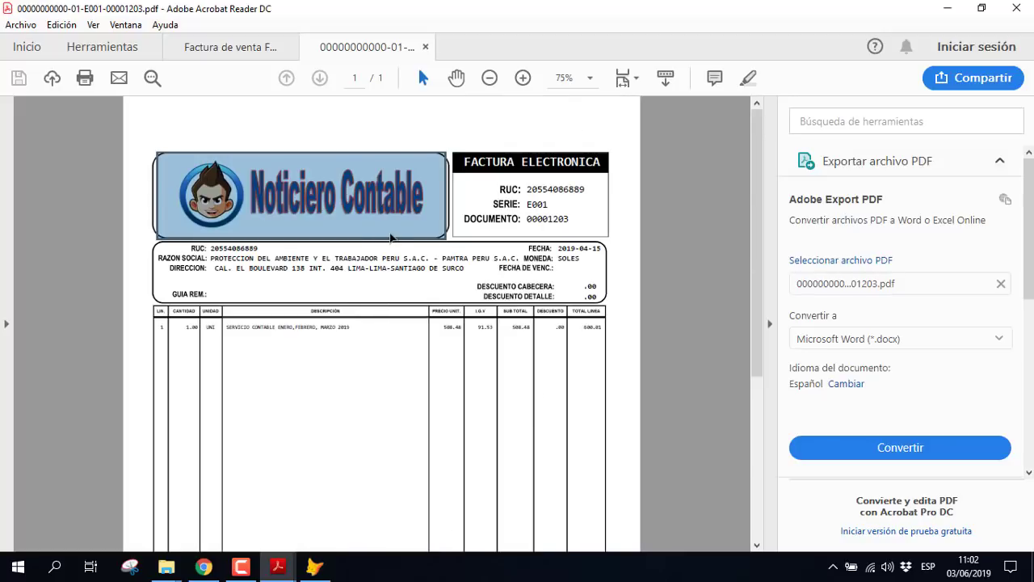
pyautogui.scroll(-2, 380, 242)
pyautogui.scroll(2, 337, 254)
pyautogui.click(948, 12)
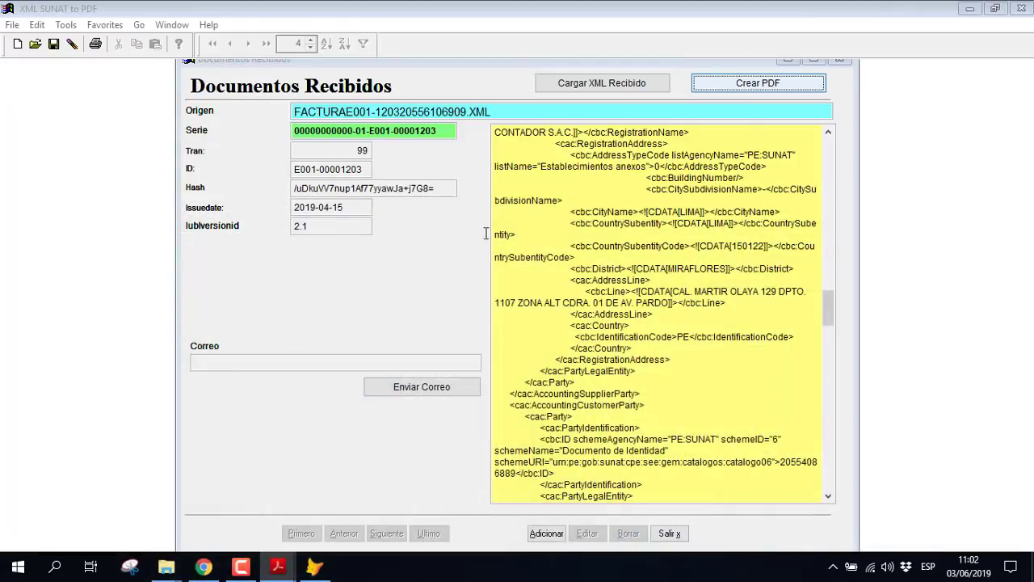
# Close the Documentos Recibidos form, exit XML SUNAT to PDF, and close the Chavito folder window
pyautogui.click(676, 535)
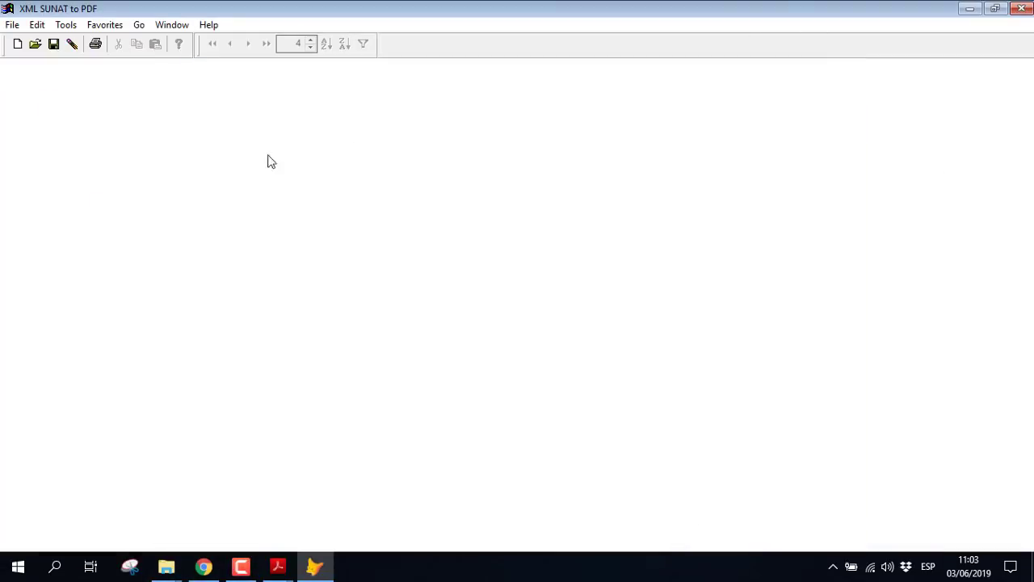
pyautogui.click(12, 24)
pyautogui.click(24, 214)
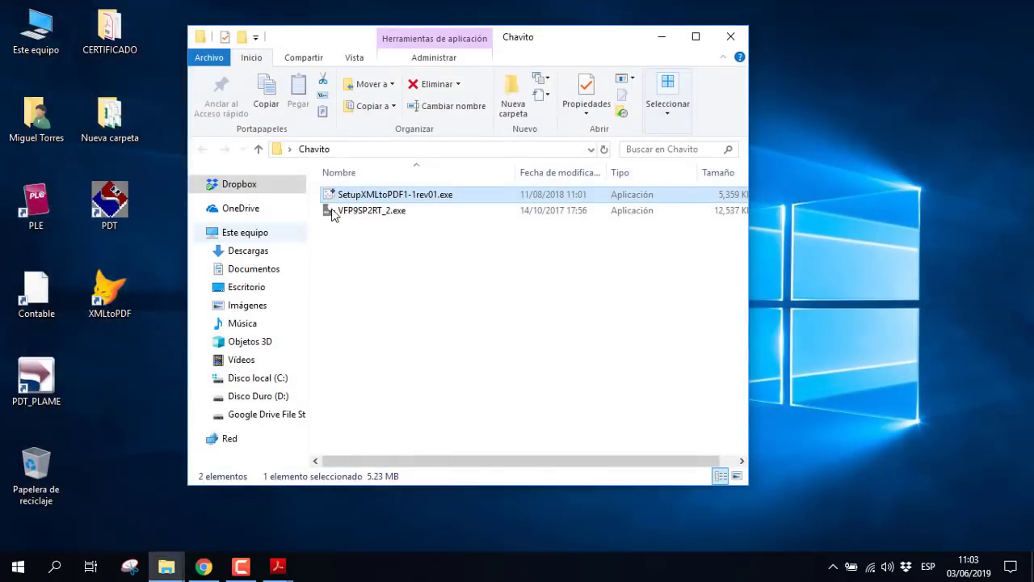
pyautogui.click(737, 36)
pyautogui.click(110, 293)
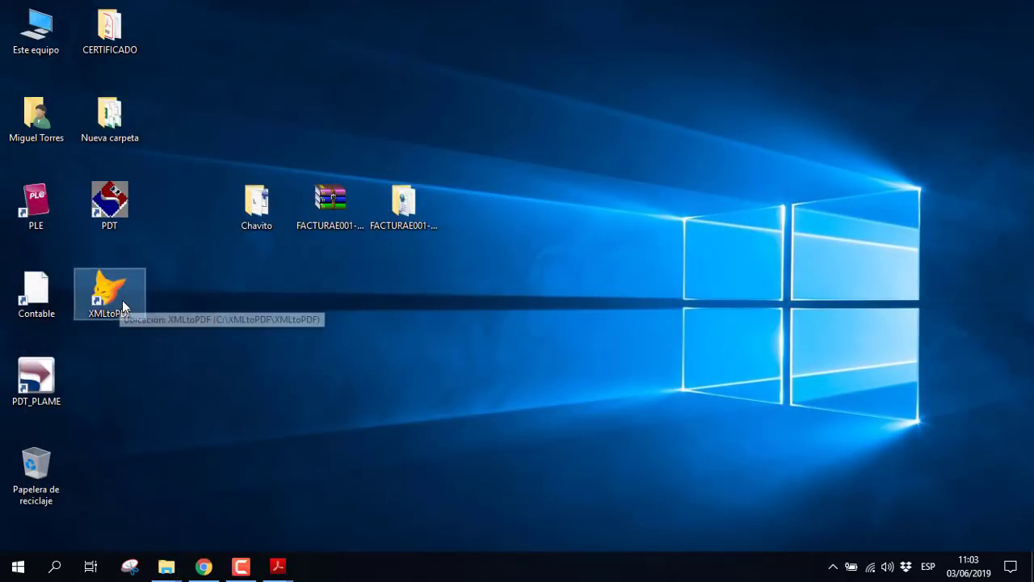
# Open the folder XMLtoPDF\XMLtoPDF\CONECTA\10_formatos on Disco local (C:)
pyautogui.doubleClick(37, 36)
pyautogui.scroll(-1, 464, 406)
pyautogui.doubleClick(464, 407)
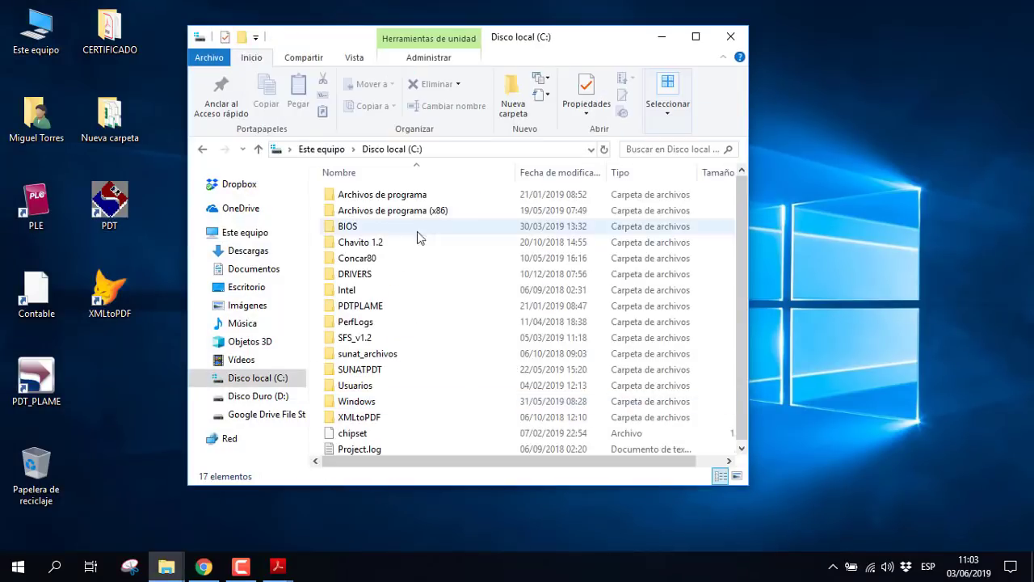
pyautogui.click(353, 417)
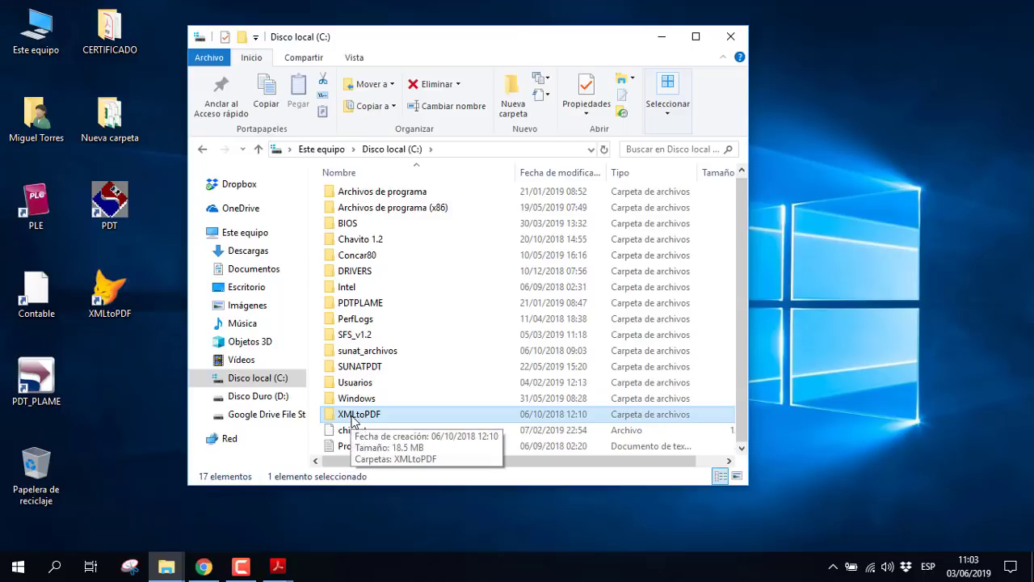
pyautogui.doubleClick(354, 415)
pyautogui.doubleClick(377, 201)
pyautogui.doubleClick(376, 212)
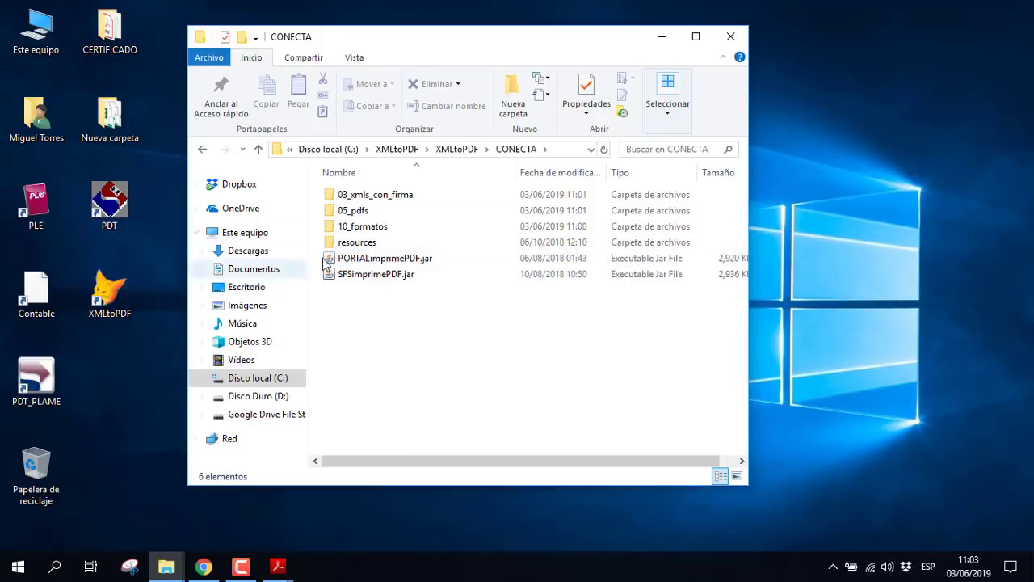
pyautogui.doubleClick(339, 228)
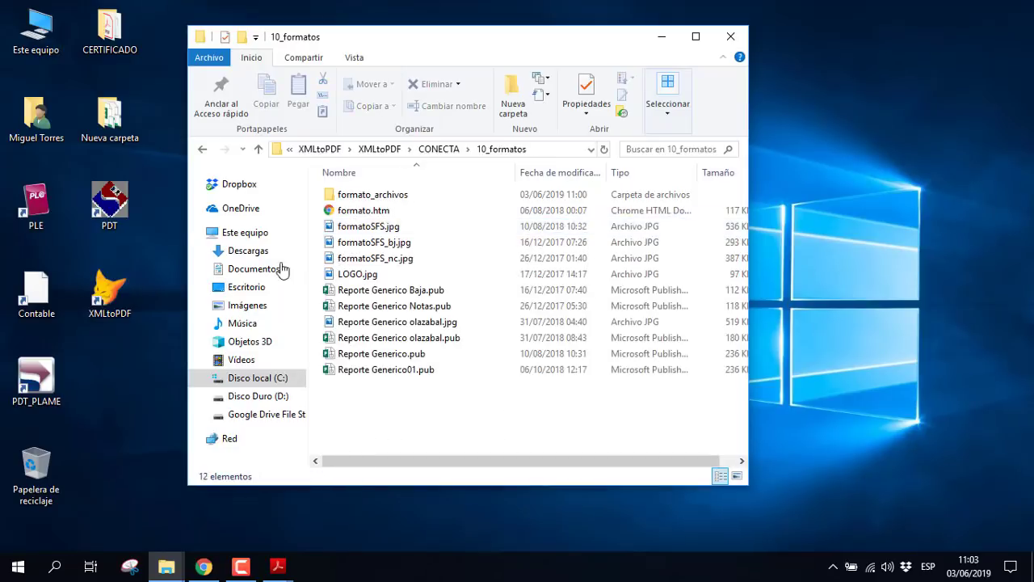
# View the invoice background image formatoSFS.jpg and close it again
pyautogui.click(354, 231)
pyautogui.doubleClick(368, 233)
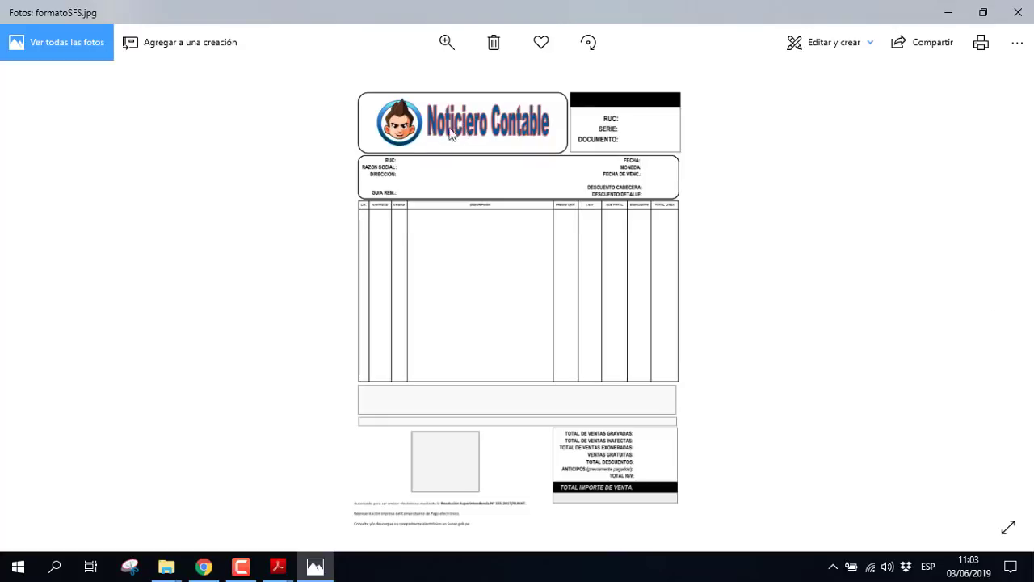
pyautogui.click(1019, 12)
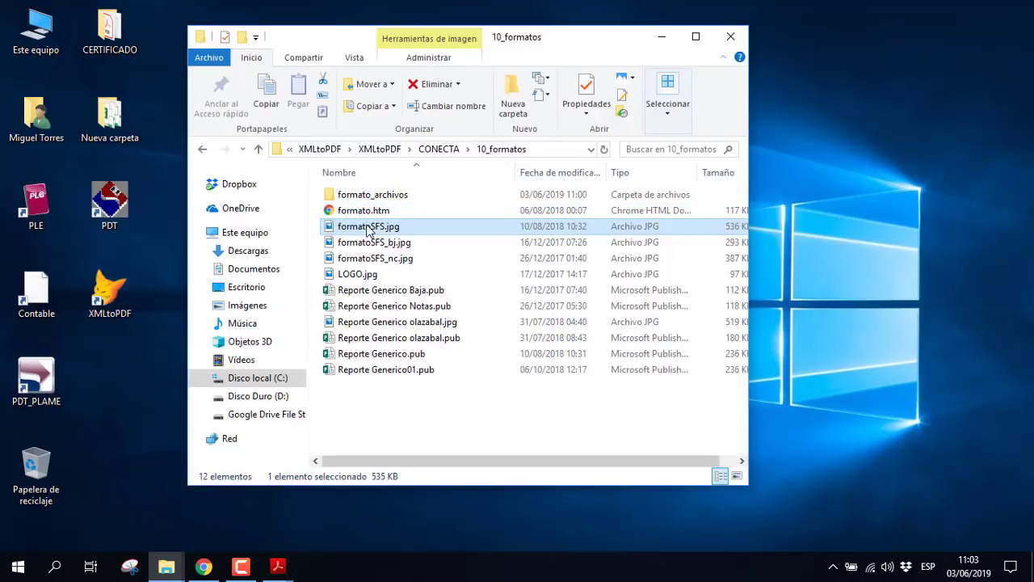
# Open Reporte Generico.pub in Publisher and delete the Noticiero Contable title and the cartoon face logo from the invoice header
pyautogui.click(386, 361)
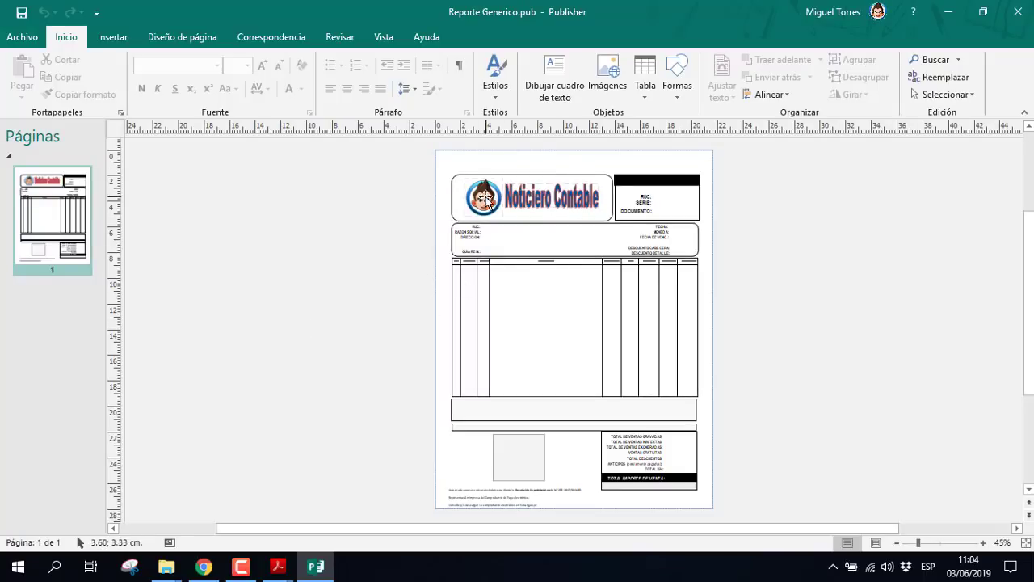
pyautogui.click(522, 205)
pyautogui.press('Escape')
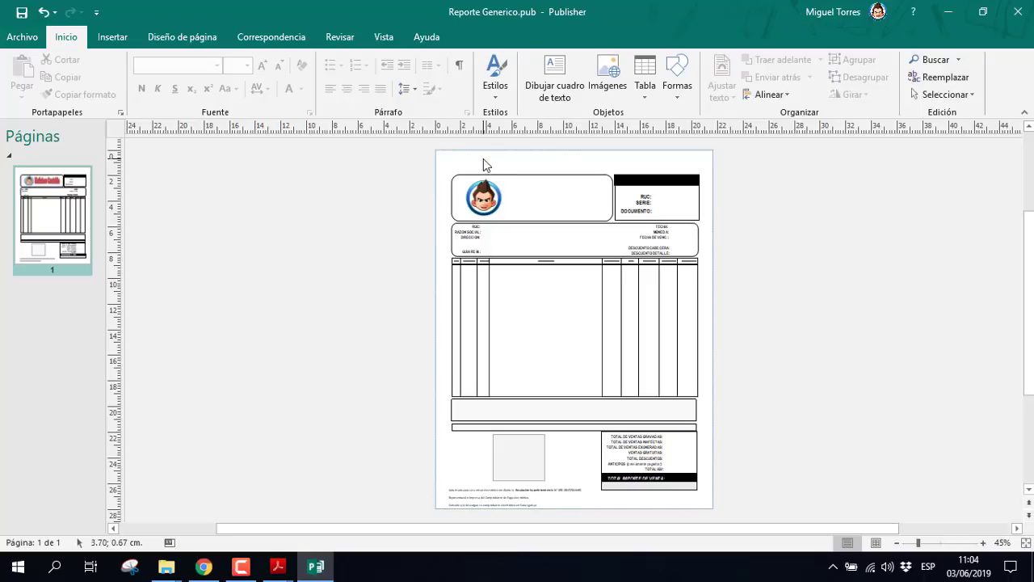
pyautogui.click(485, 193)
pyautogui.press('Delete')
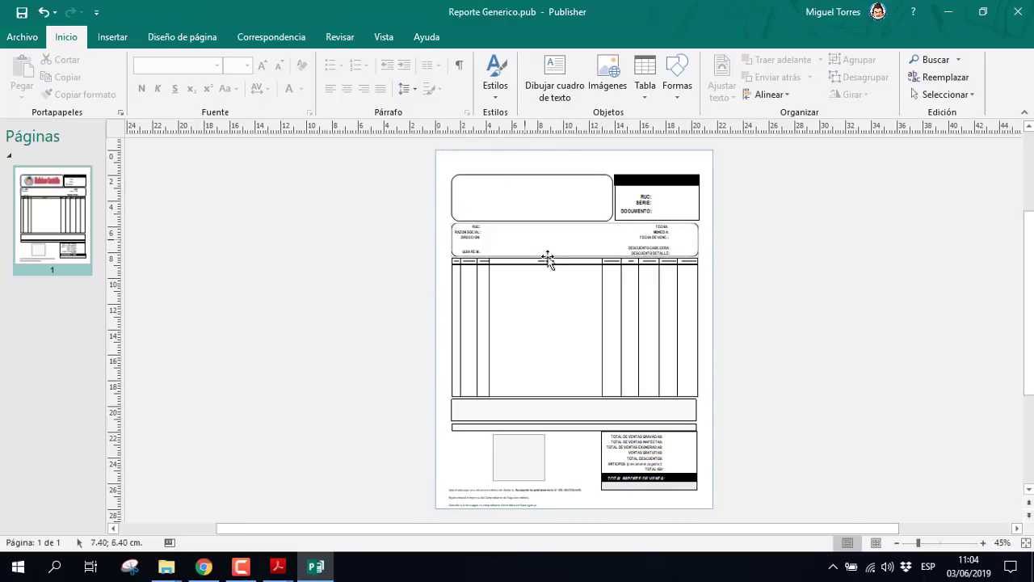
# Check the authorization text at the foot of the invoice template, and select the empty logo frame in the header
pyautogui.scroll(-1, 536, 388)
pyautogui.scroll(-1, 534, 416)
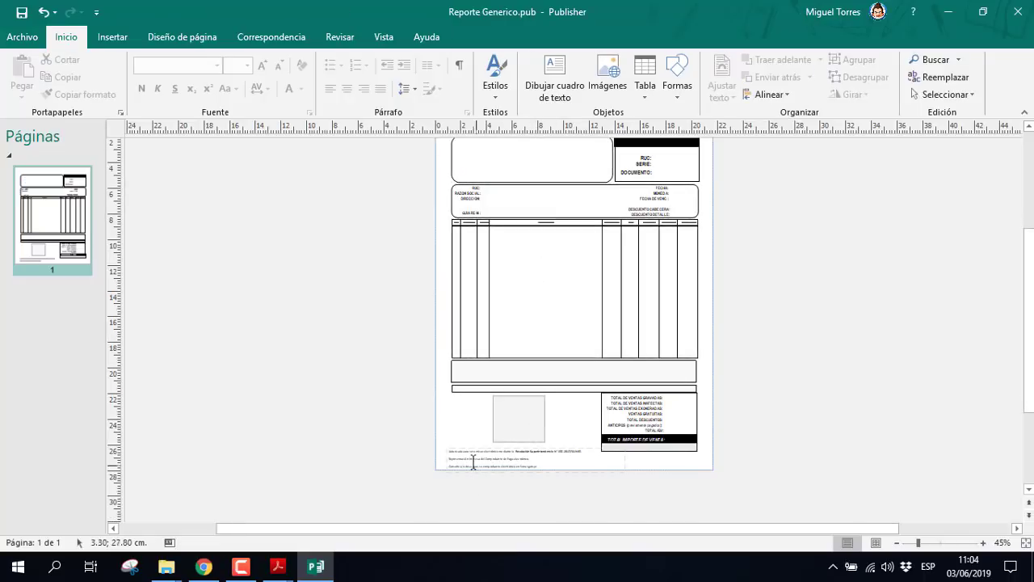
pyautogui.click(474, 454)
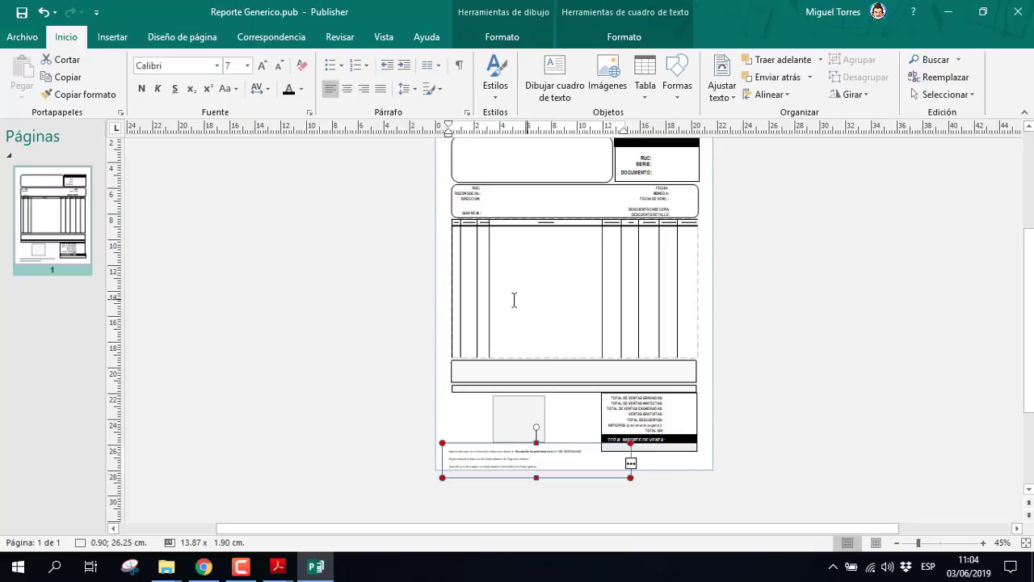
pyautogui.scroll(2, 526, 300)
pyautogui.click(462, 208)
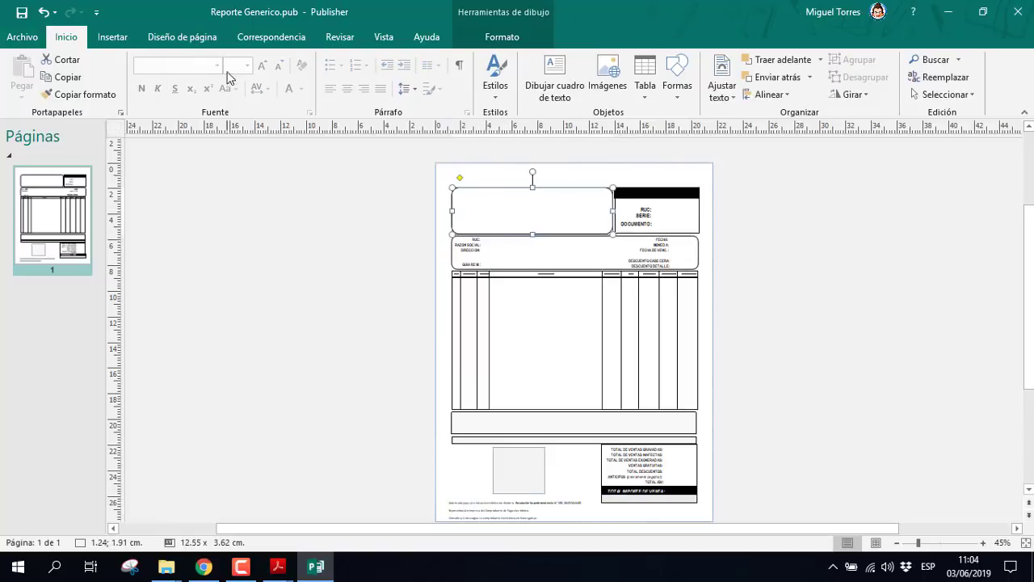
# Switch to Chrome and open a new browser tab
pyautogui.click(223, 573)
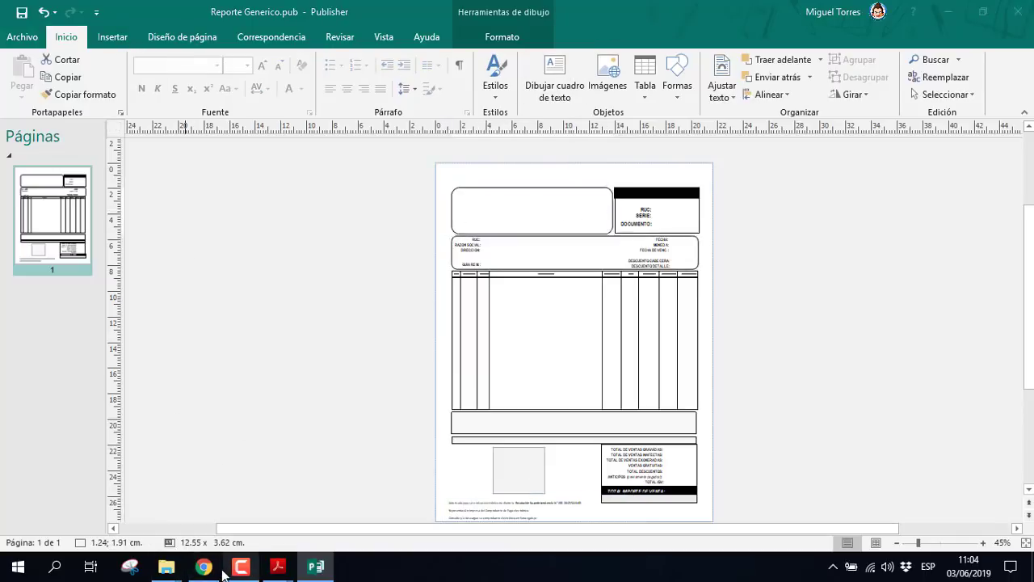
pyautogui.click(235, 577)
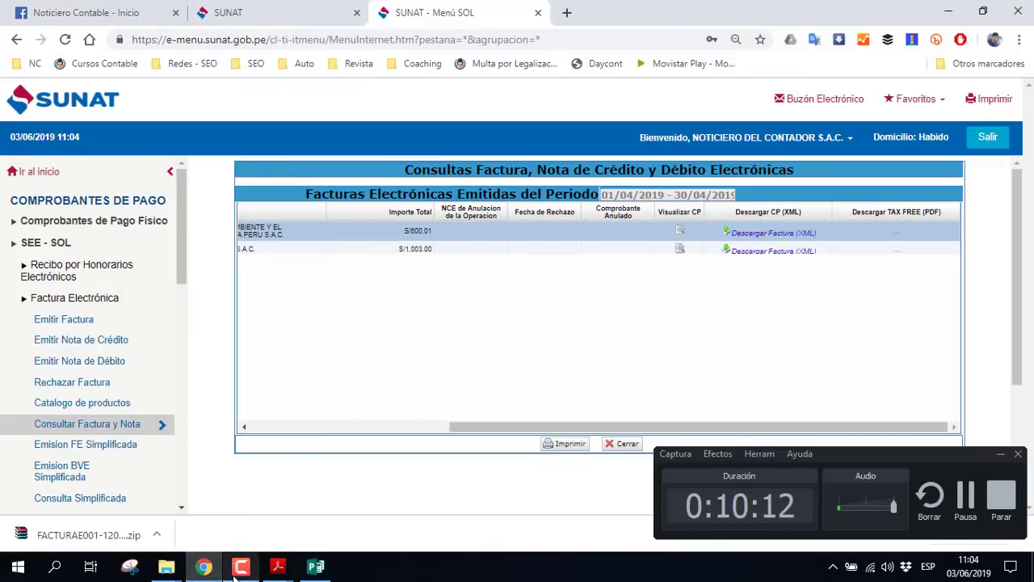
pyautogui.click(1000, 454)
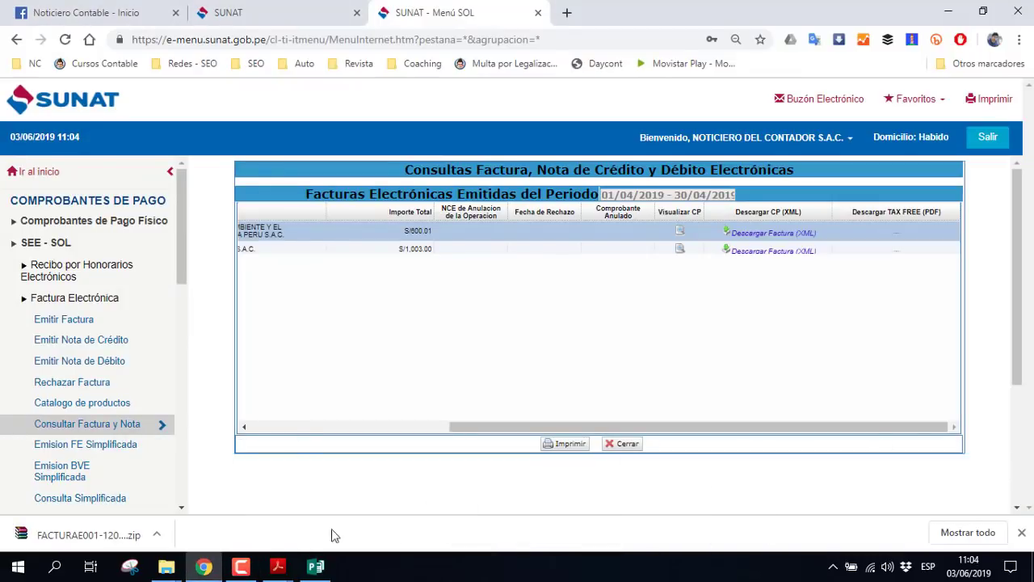
pyautogui.click(205, 568)
pyautogui.click(204, 568)
pyautogui.click(323, 12)
pyautogui.click(458, 14)
pyautogui.click(565, 13)
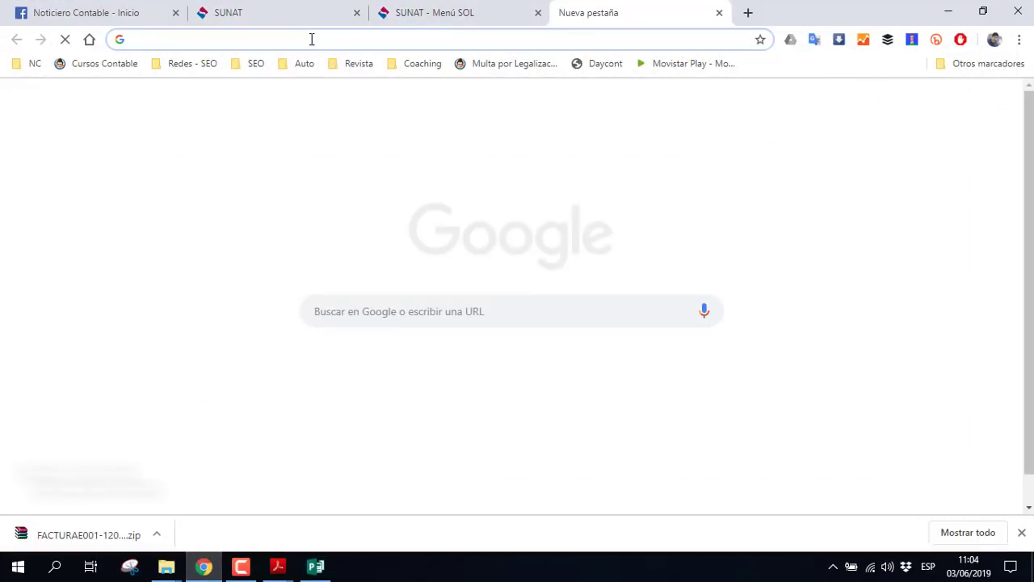
# Search Google for "logo jaguar" and show the image results
pyautogui.write('logo')
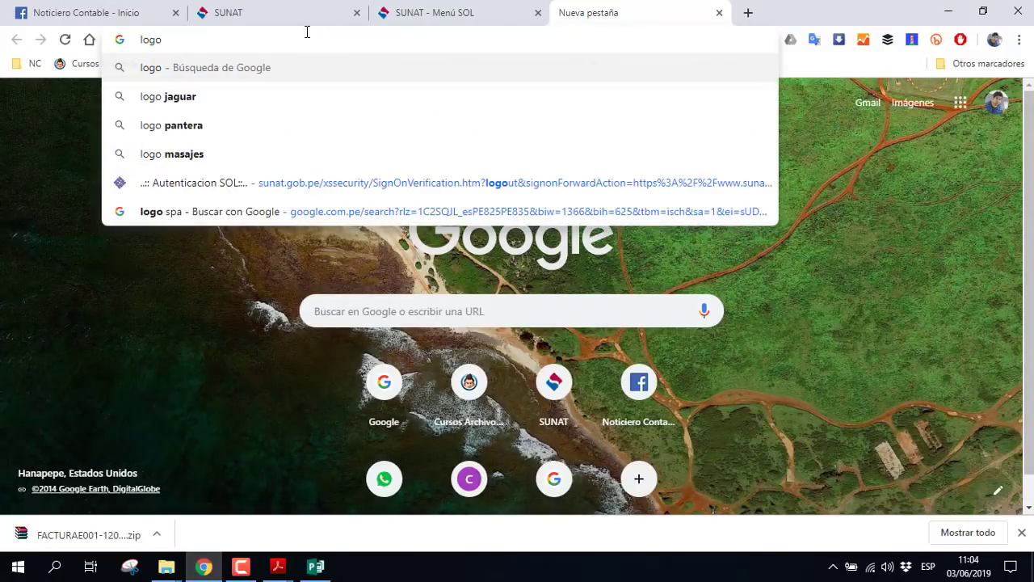
pyautogui.write(' jaguar')
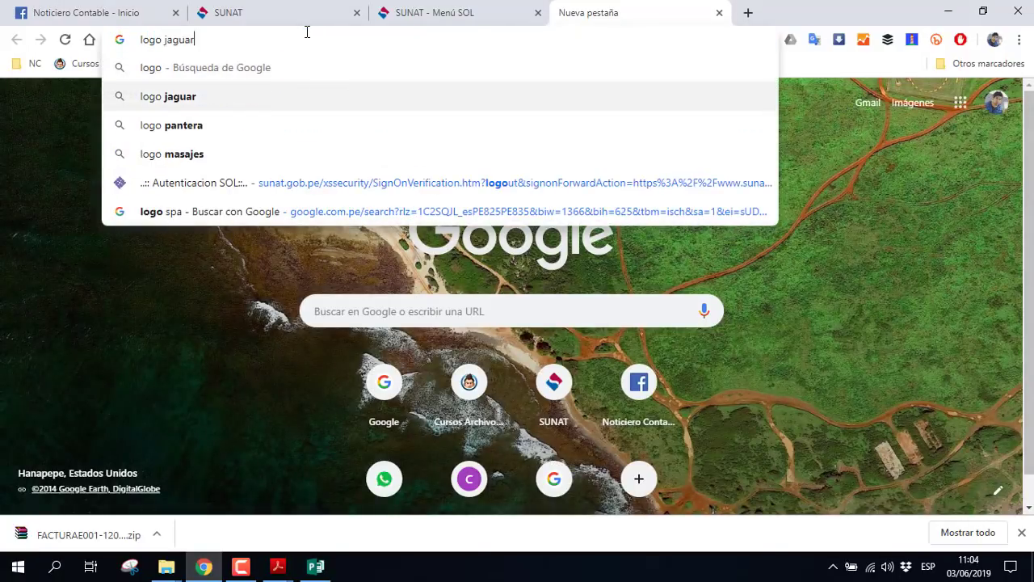
pyautogui.press('Return')
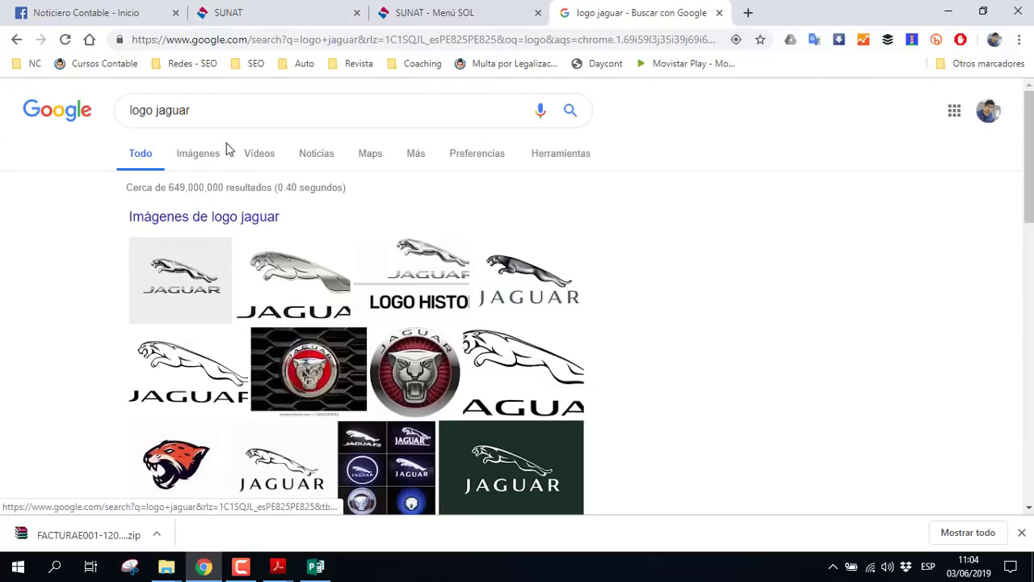
pyautogui.click(210, 155)
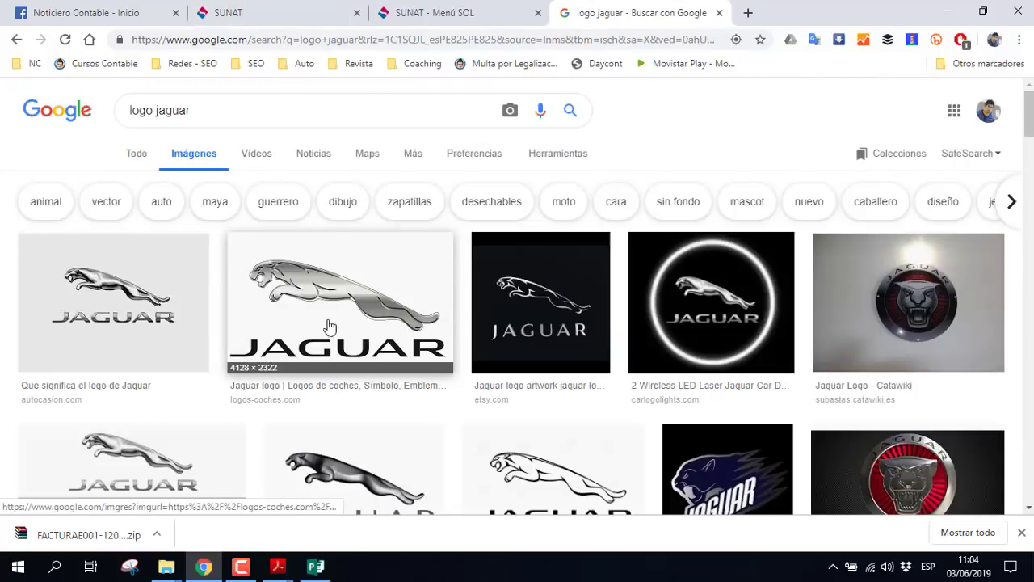
# Open the white-on-black Jaguar logo from Wallpaper Cave and save the image as loguito in Descargas
pyautogui.scroll(-1, 669, 333)
pyautogui.scroll(-2, 668, 335)
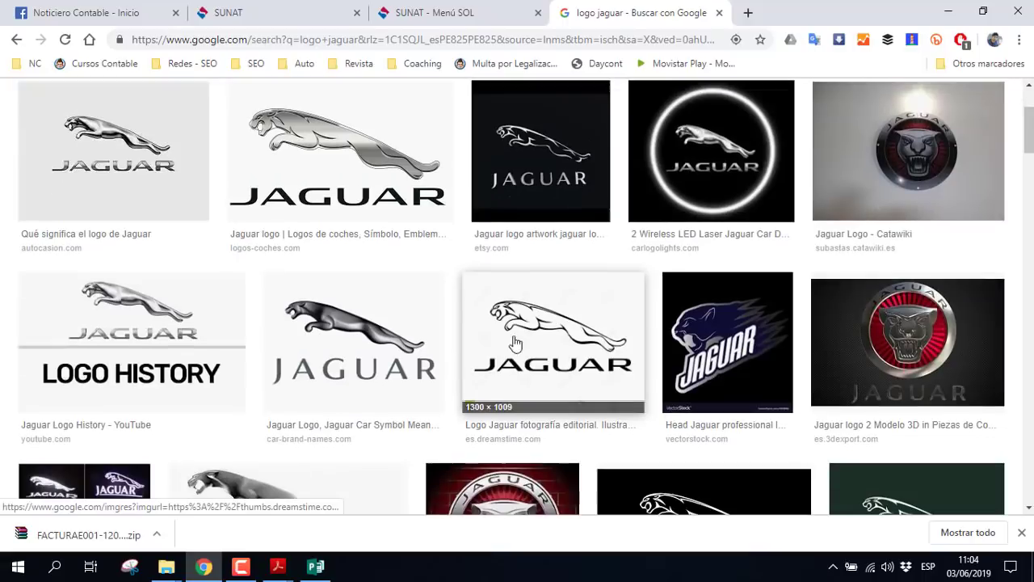
pyautogui.scroll(-2, 578, 354)
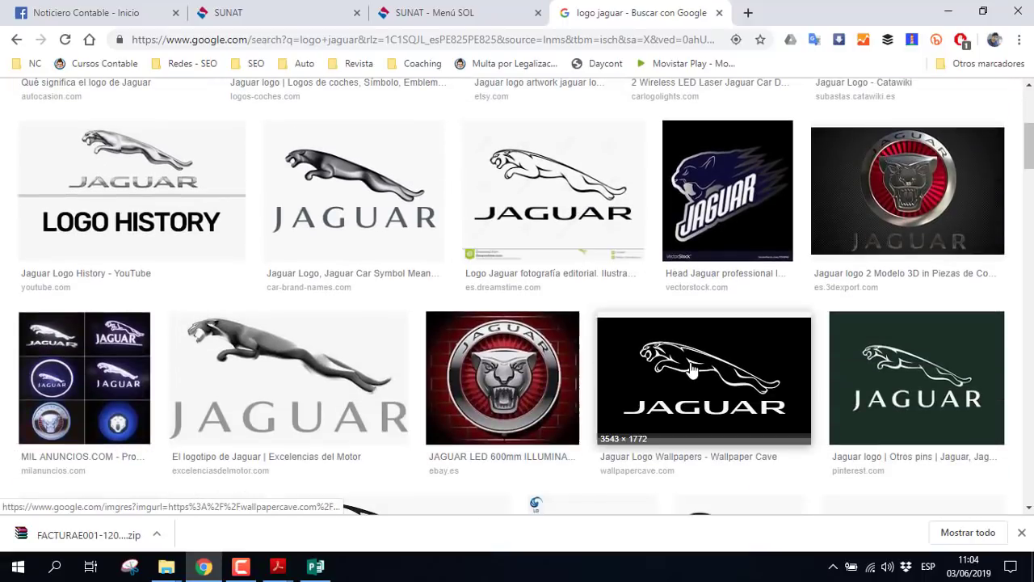
pyautogui.click(692, 368)
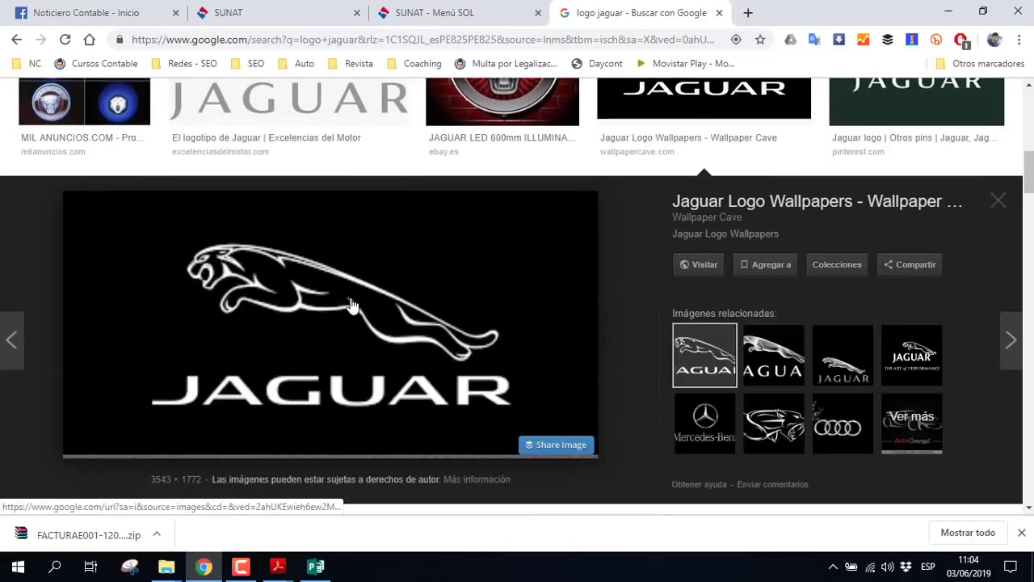
pyautogui.rightClick(357, 313)
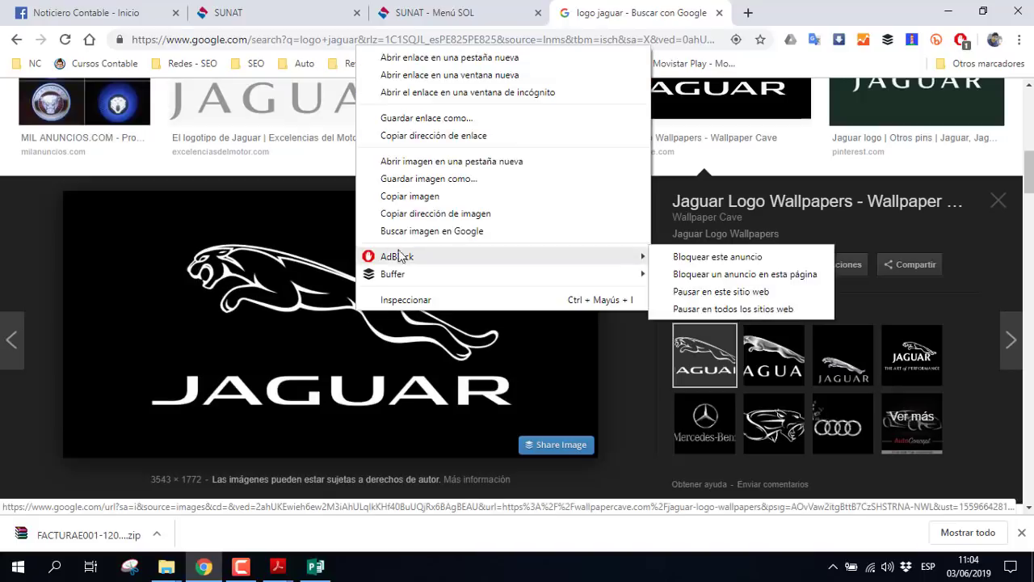
pyautogui.click(406, 179)
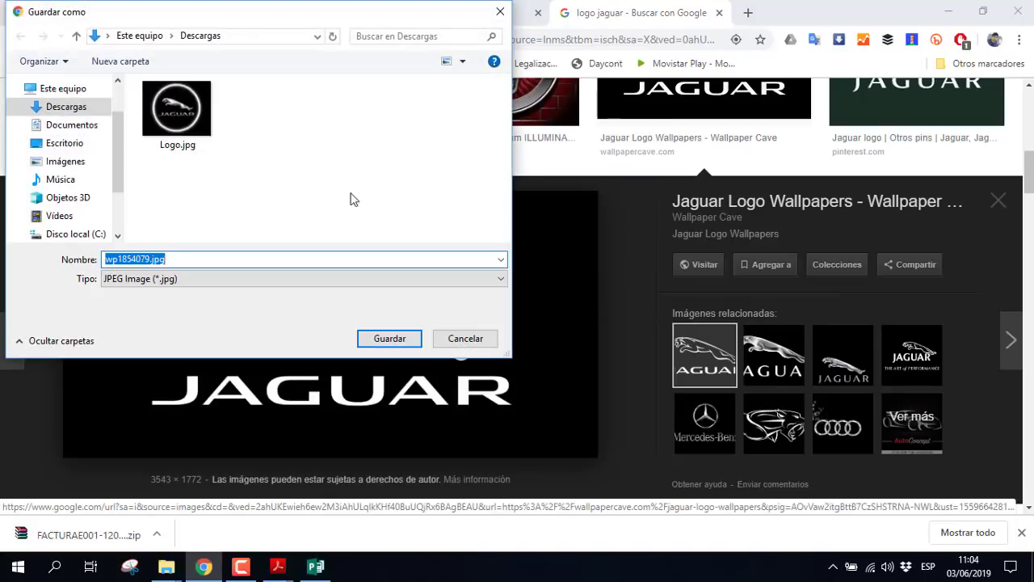
pyautogui.write('loguito')
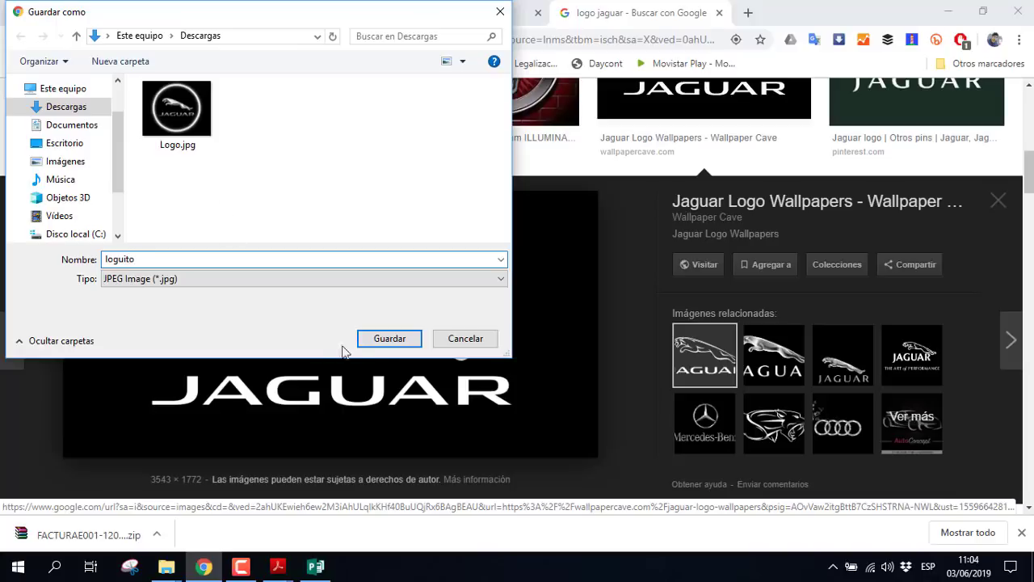
pyautogui.click(385, 340)
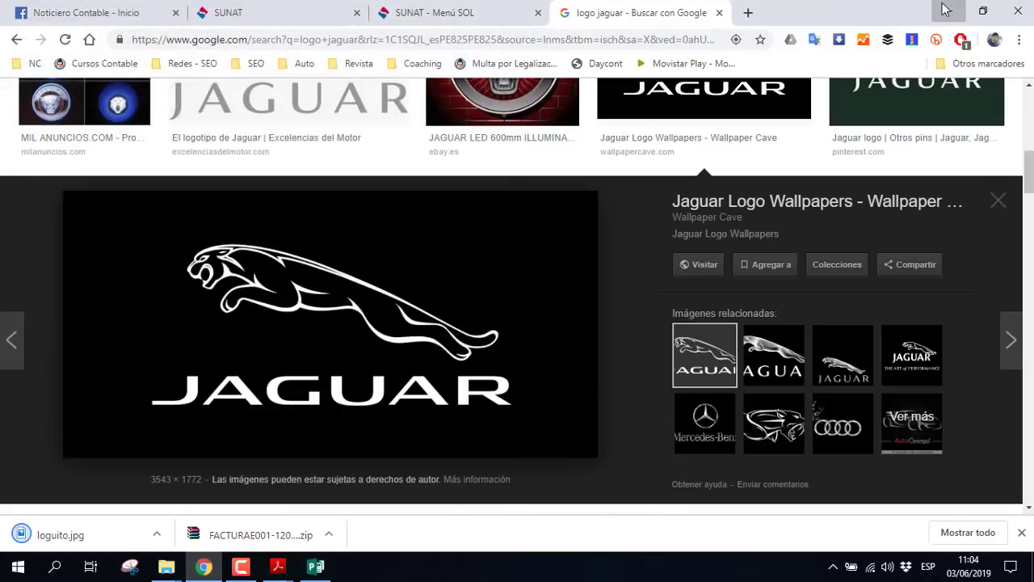
# Switch back to Publisher and insert the picture loguito.jpg from the Descargas folder into the invoice template
pyautogui.click(946, 9)
pyautogui.click(112, 38)
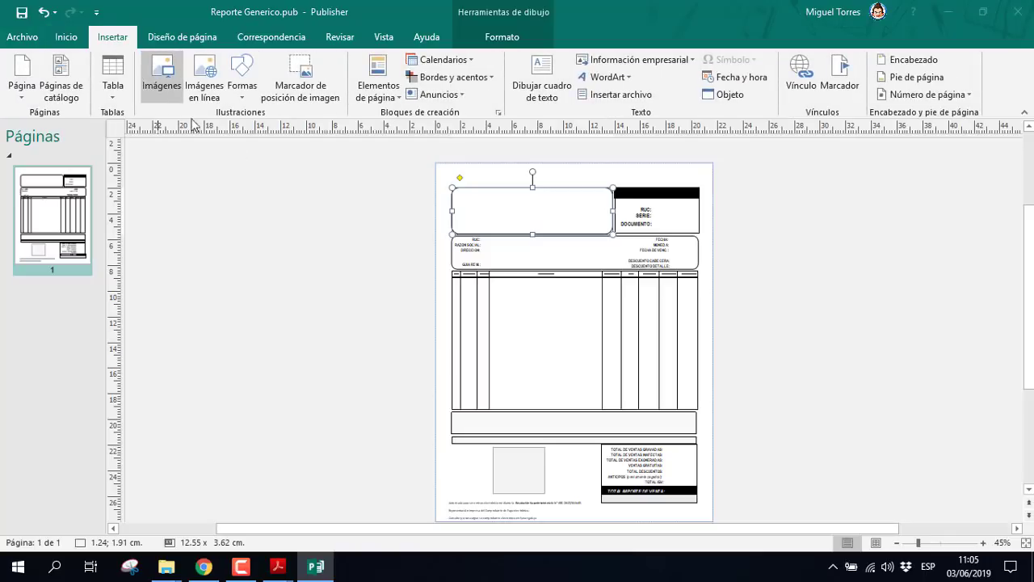
pyautogui.click(170, 103)
pyautogui.scroll(1, 81, 194)
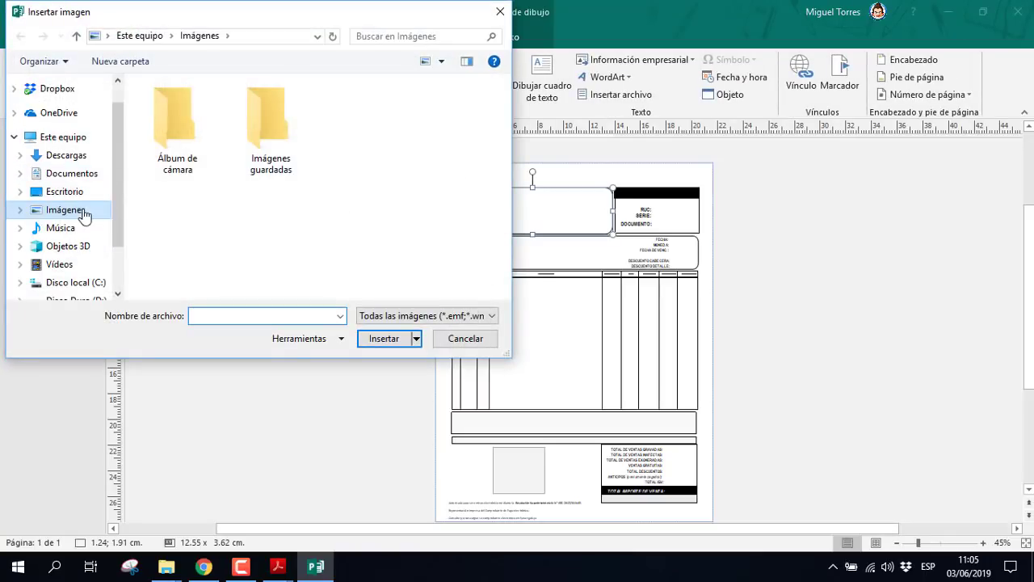
pyautogui.scroll(1, 69, 251)
pyautogui.scroll(-4, 77, 247)
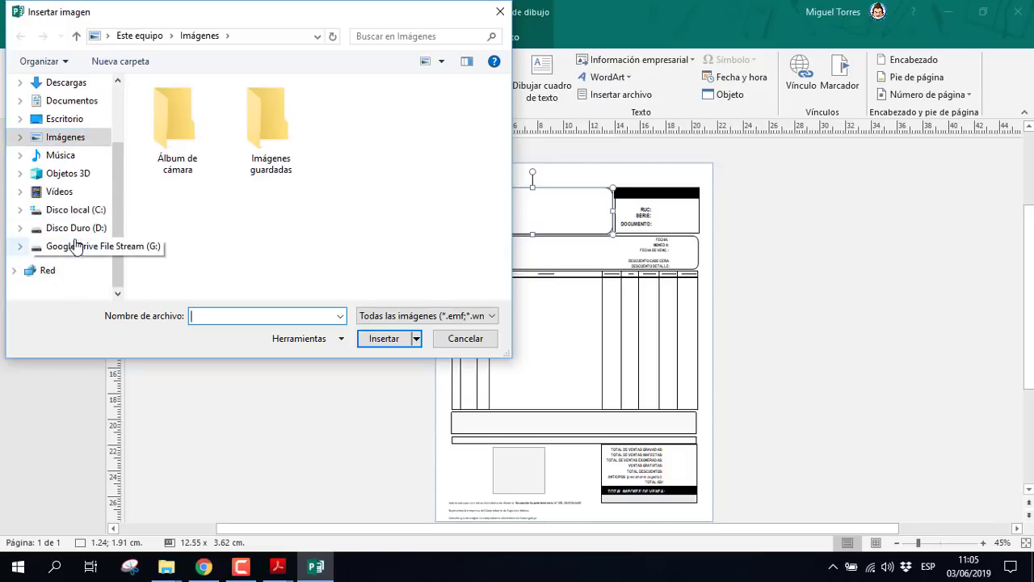
pyautogui.scroll(1, 65, 162)
pyautogui.click(69, 147)
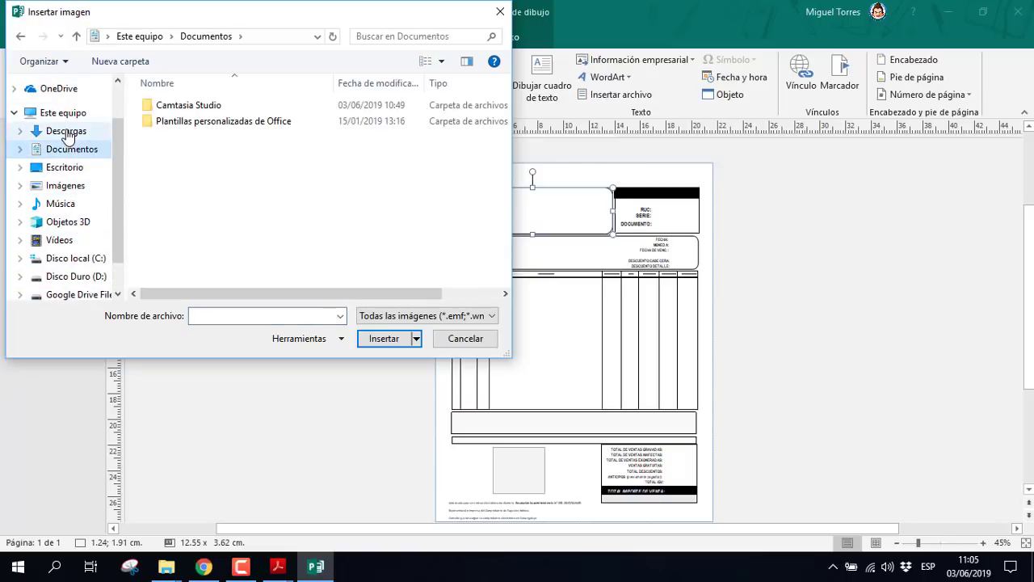
pyautogui.click(66, 132)
pyautogui.click(272, 143)
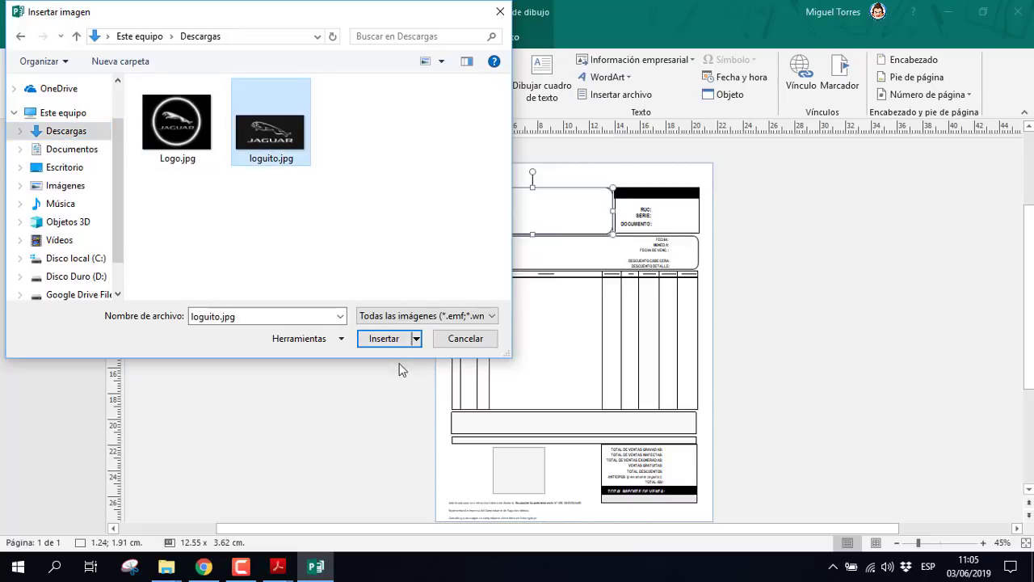
pyautogui.click(391, 340)
# Scale the Jaguar logo to about 6.81 x 3.41 cm and fit it into the left half of the header frame
pyautogui.moveTo(700, 392); pyautogui.dragTo(539, 312)
pyautogui.moveTo(476, 271); pyautogui.dragTo(462, 212)
pyautogui.click(555, 228)
pyautogui.click(505, 200)
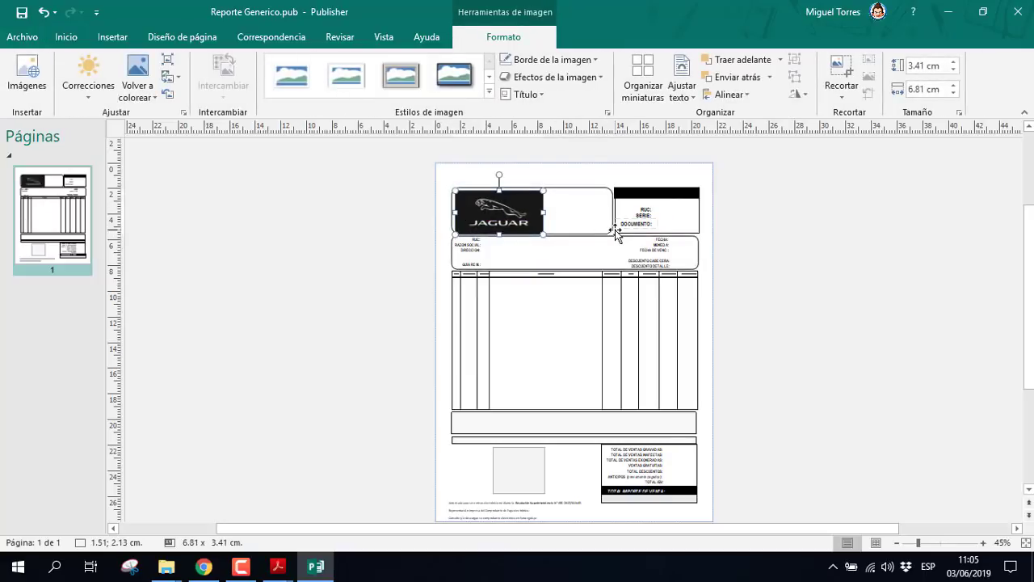
pyautogui.press('Up')
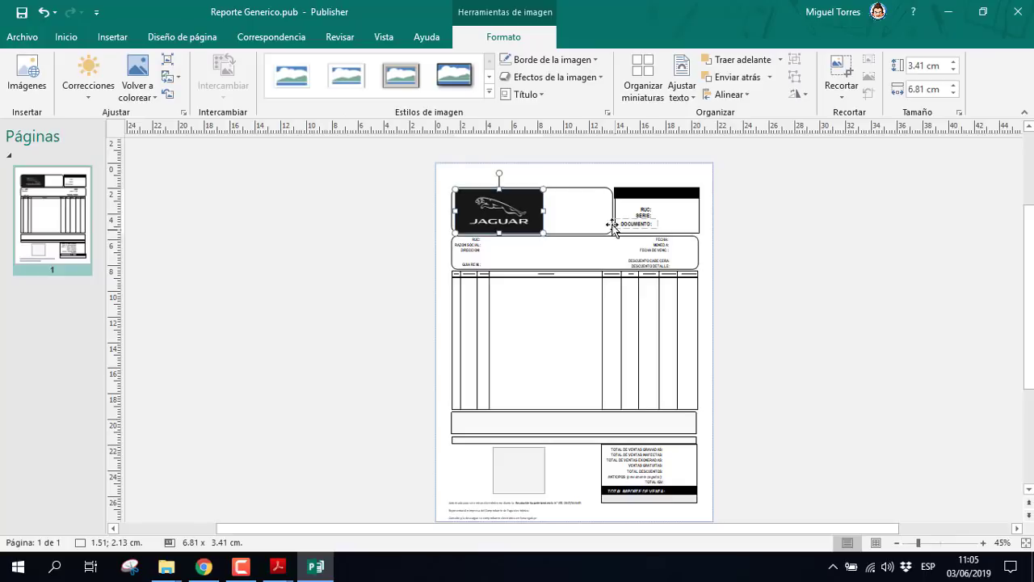
pyautogui.click(339, 251)
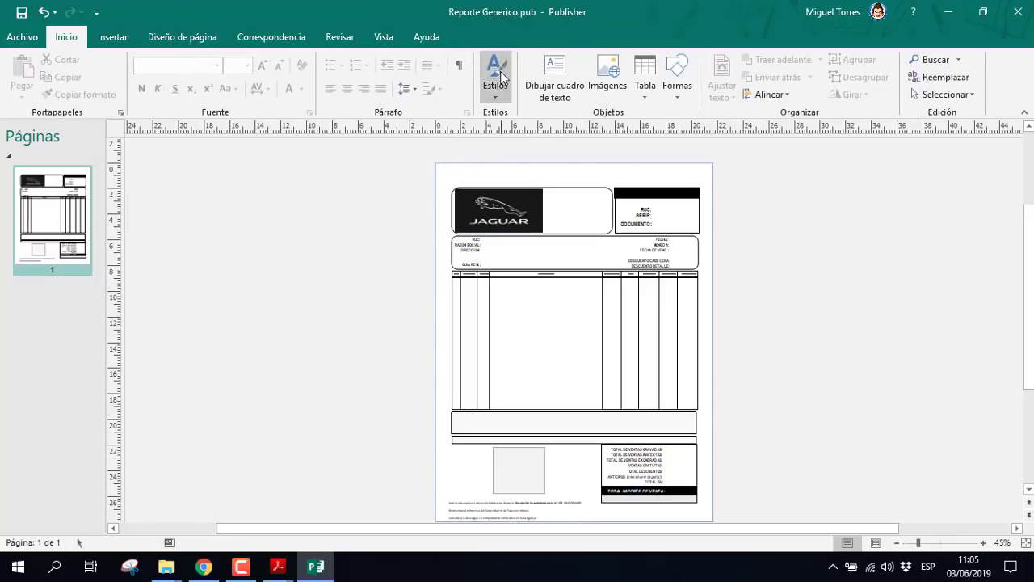
# Write the company name JAGUAR at 12 pt beside the logo in the header frame, followed by address, phone and e-mail lines
pyautogui.click(555, 81)
pyautogui.click(568, 214)
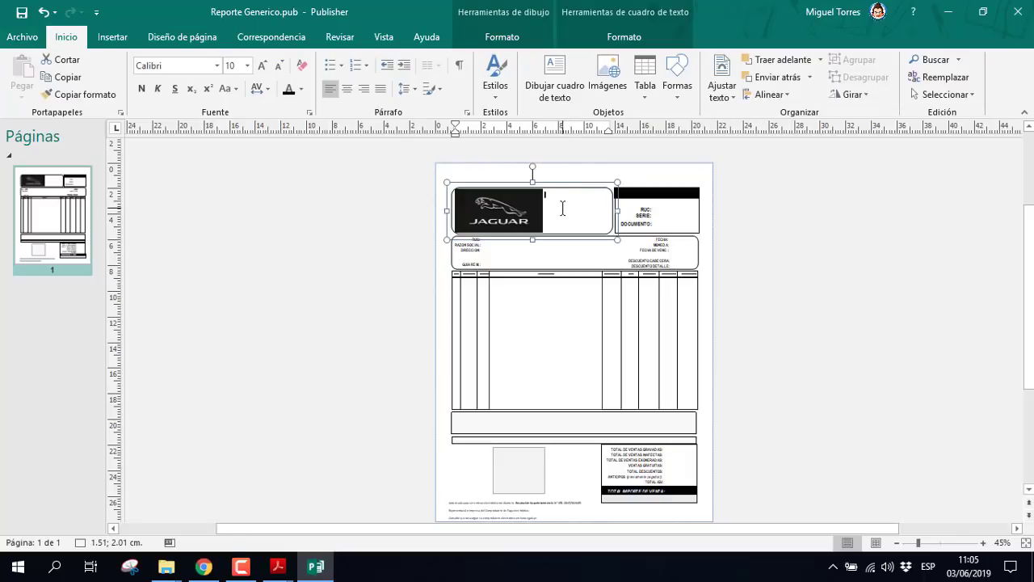
pyautogui.press('capslock')
pyautogui.write('UAR')
pyautogui.moveTo(566, 195); pyautogui.dragTo(527, 183)
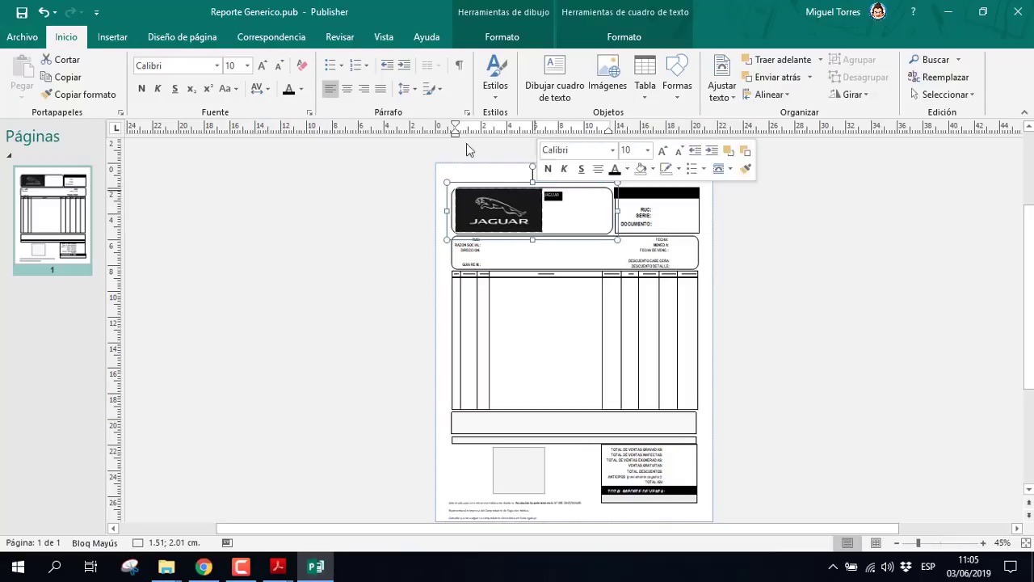
pyautogui.click(262, 64)
pyautogui.click(263, 65)
pyautogui.click(578, 196)
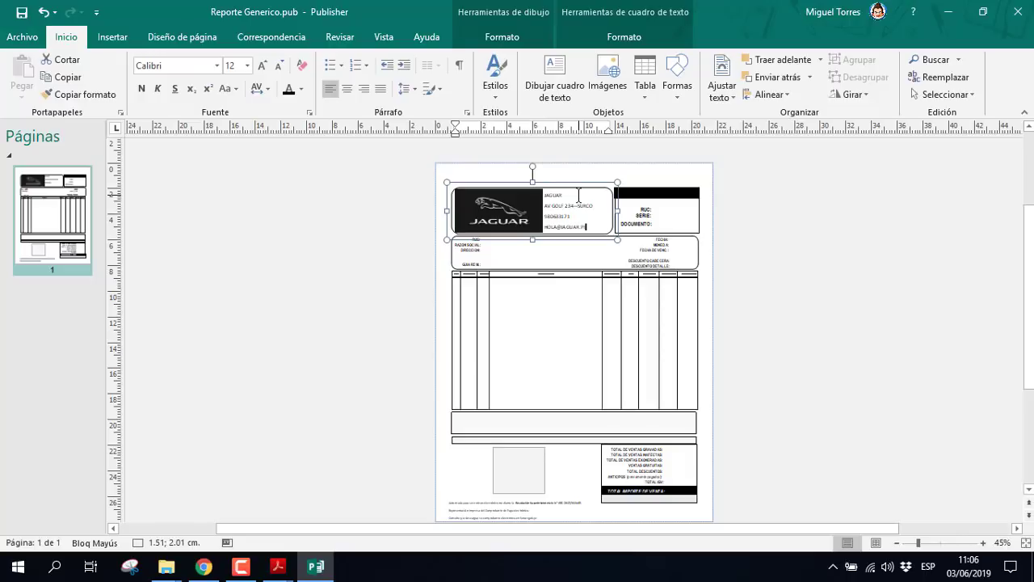
# Enlarge all the company details beside the logo to 14 pt
pyautogui.moveTo(600, 231); pyautogui.dragTo(544, 194)
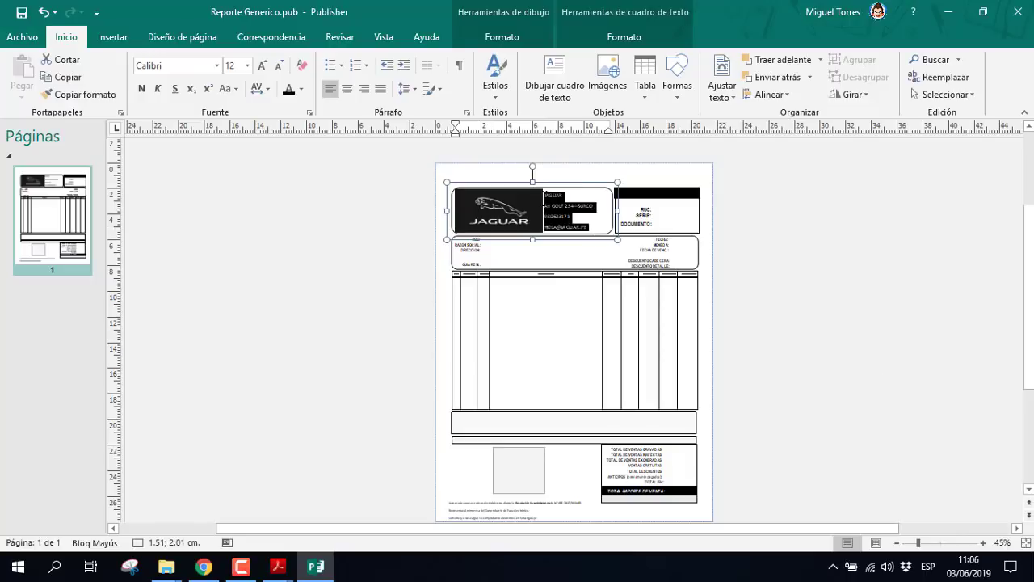
pyautogui.click(262, 68)
pyautogui.click(262, 68)
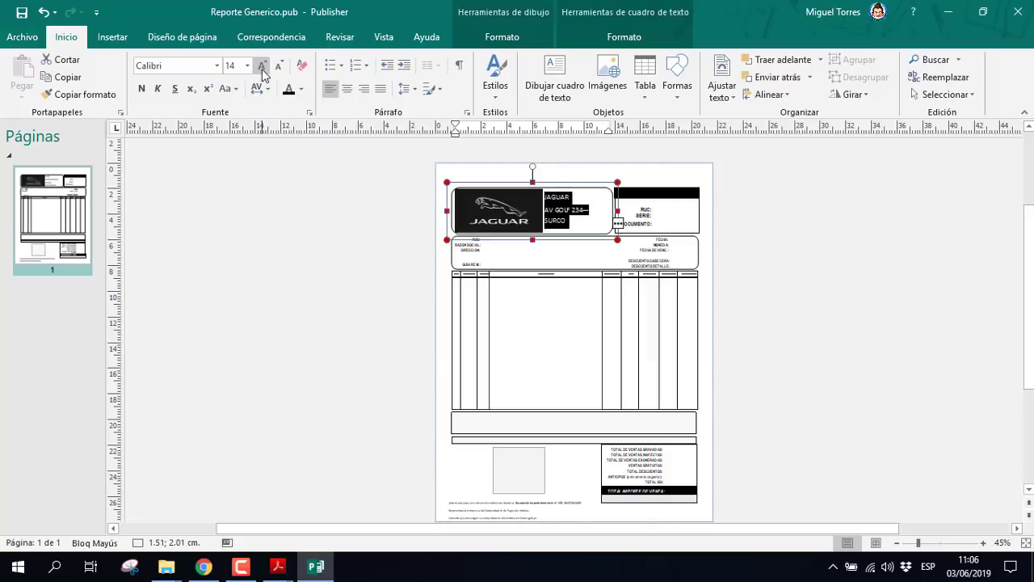
pyautogui.click(402, 261)
pyautogui.click(539, 197)
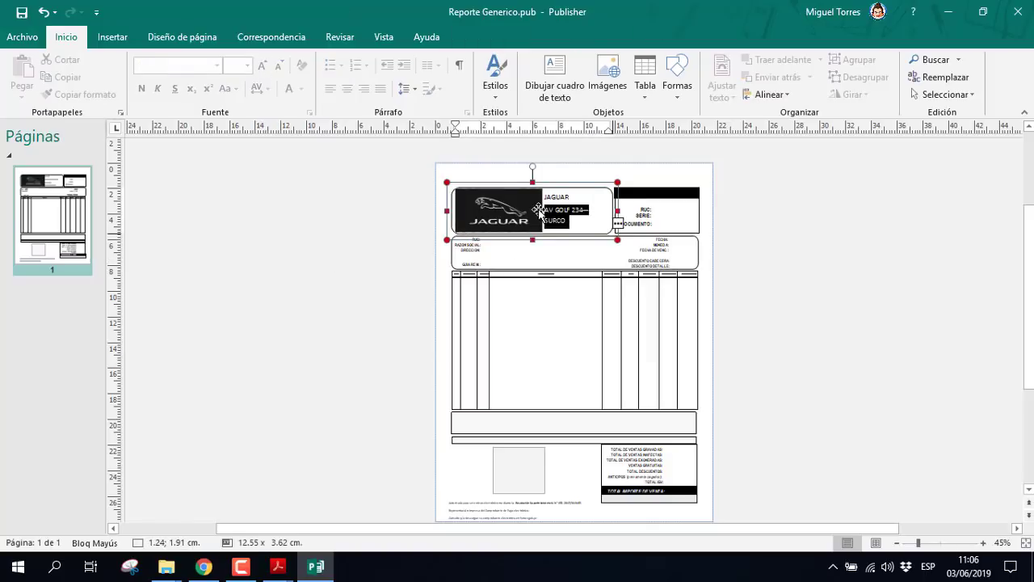
pyautogui.click(539, 197)
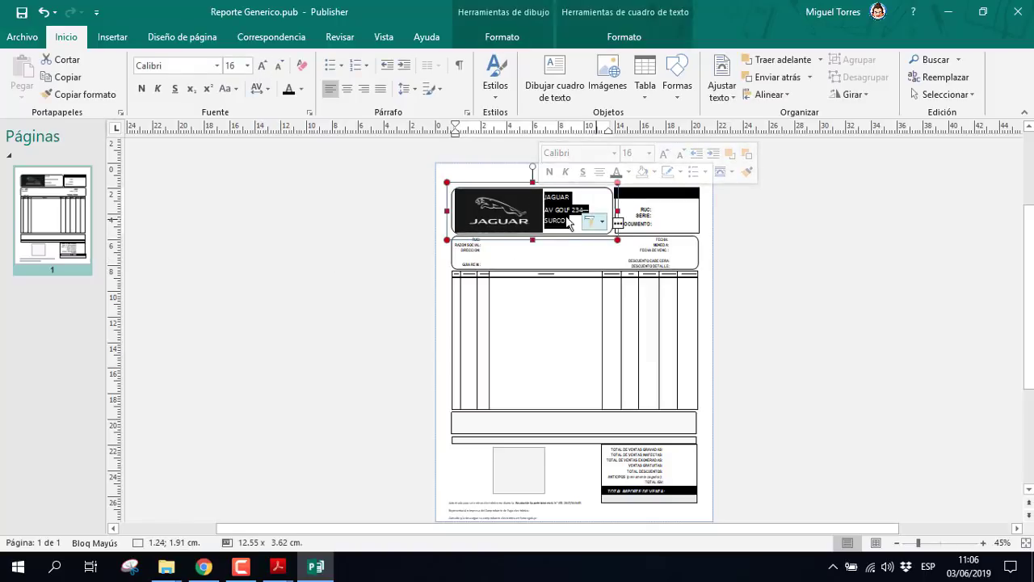
pyautogui.click(278, 65)
pyautogui.click(282, 210)
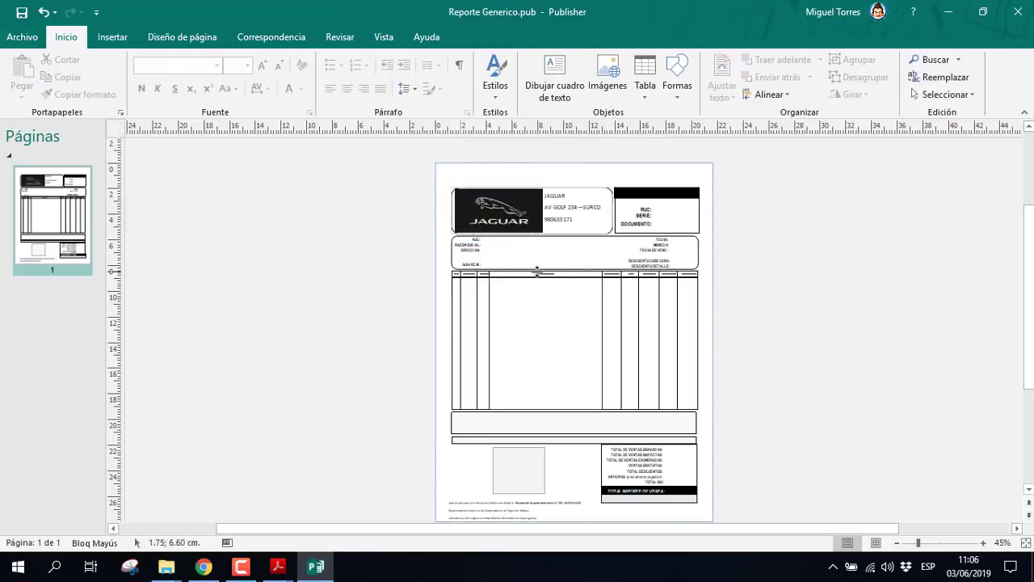
pyautogui.scroll(-1, 342, 247)
pyautogui.scroll(1, 550, 318)
pyautogui.scroll(-1, 436, 208)
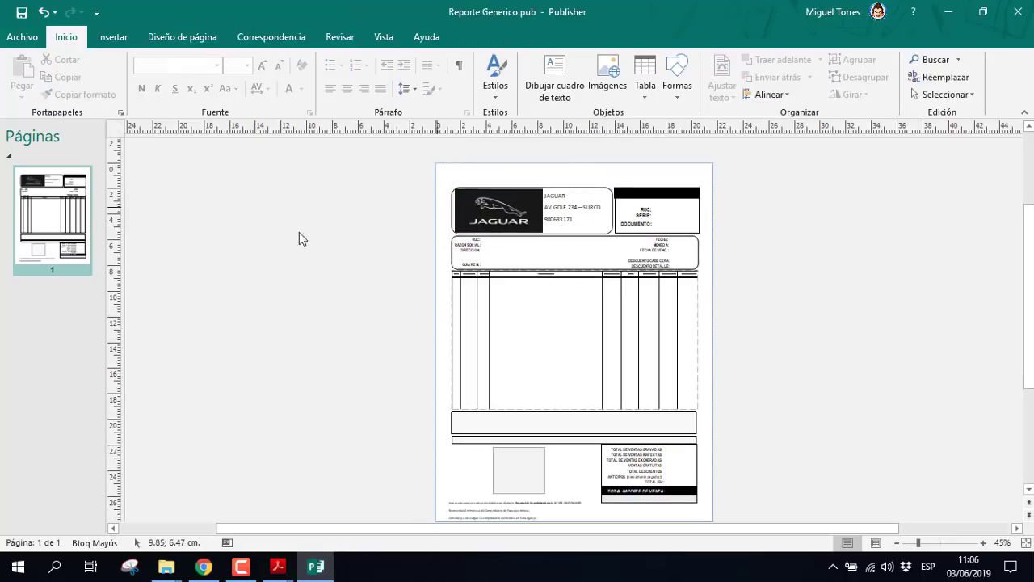
# Start saving a copy of the template in 10_formatos as a JPEG (*.jpg) with the existing file name formatoSFS.jpg
pyautogui.click(22, 37)
pyautogui.click(50, 189)
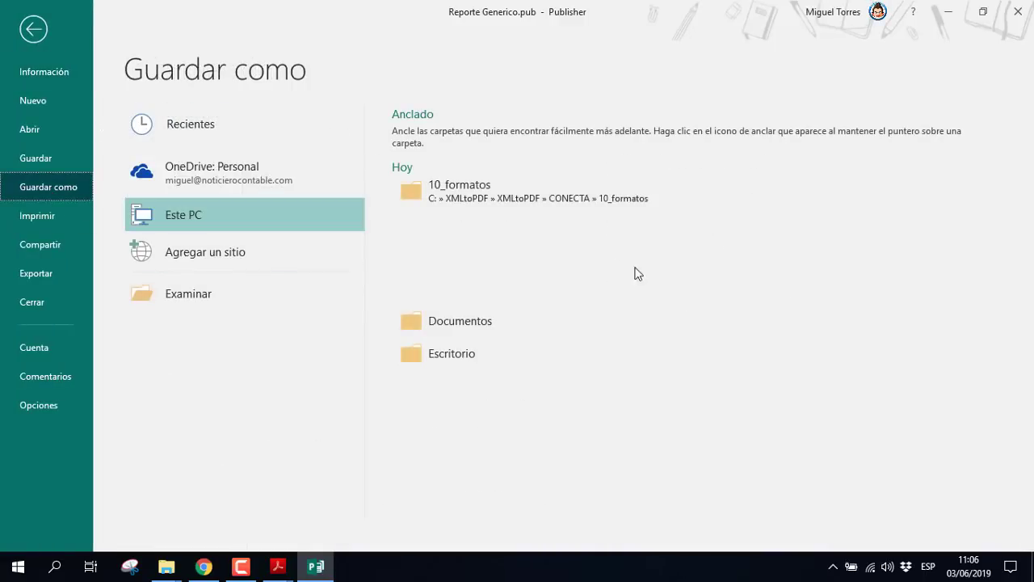
pyautogui.click(568, 205)
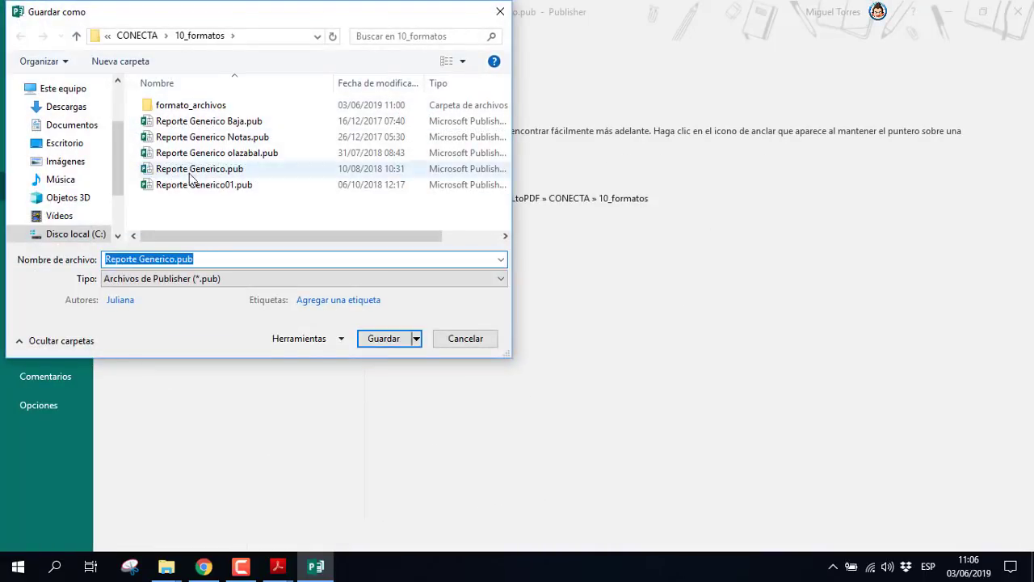
pyautogui.click(192, 278)
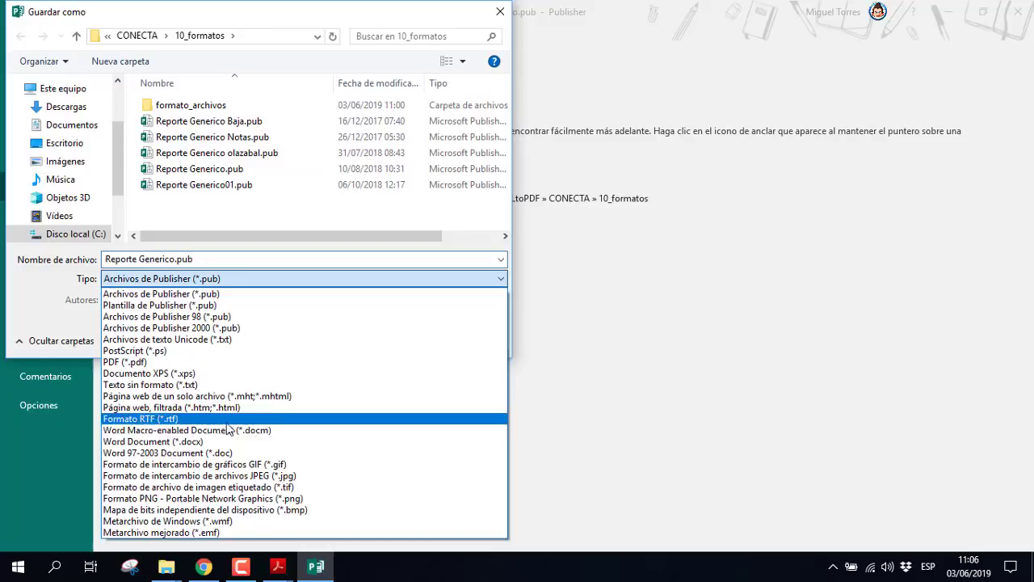
pyautogui.click(259, 476)
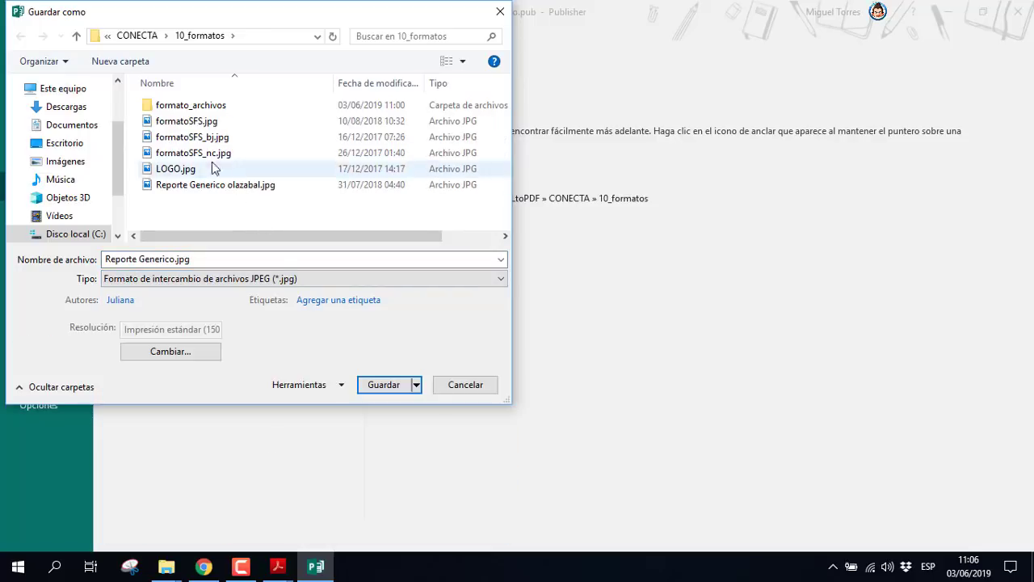
pyautogui.click(198, 125)
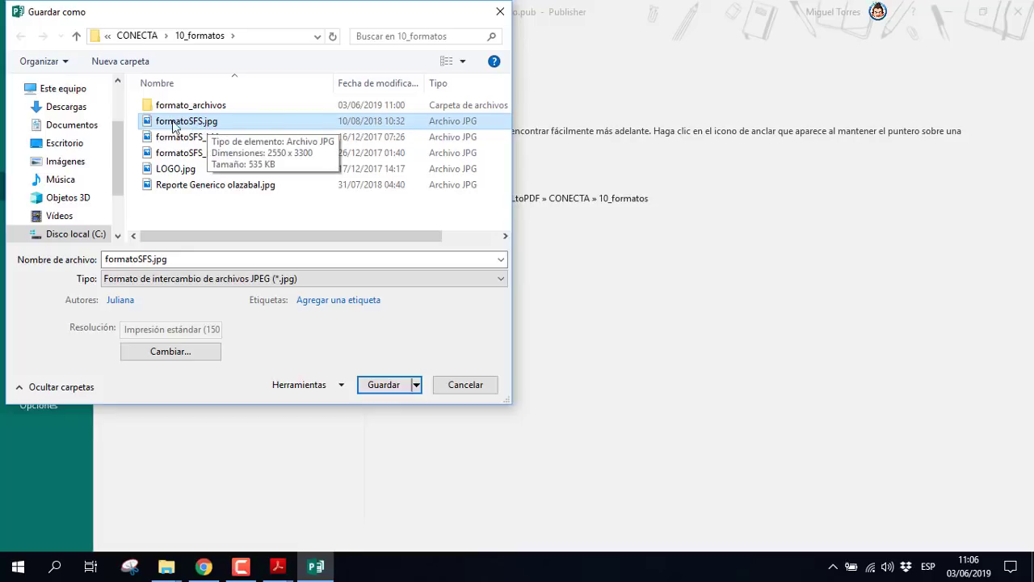
# Set the image resolution to high-quality commercial printing (300 ppp) and save, replacing the existing formatoSFS.jpg
pyautogui.click(214, 352)
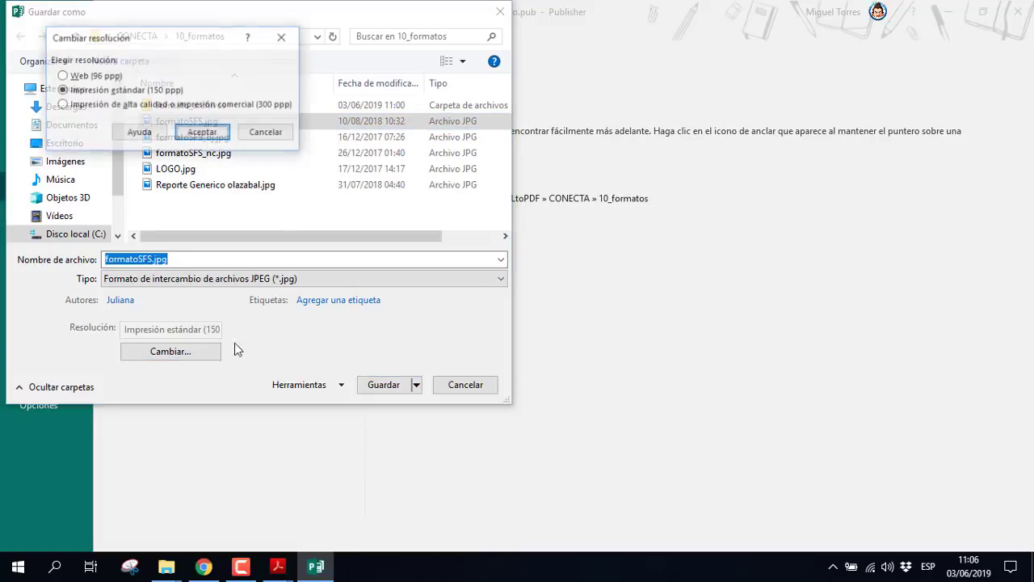
pyautogui.click(72, 105)
pyautogui.click(207, 134)
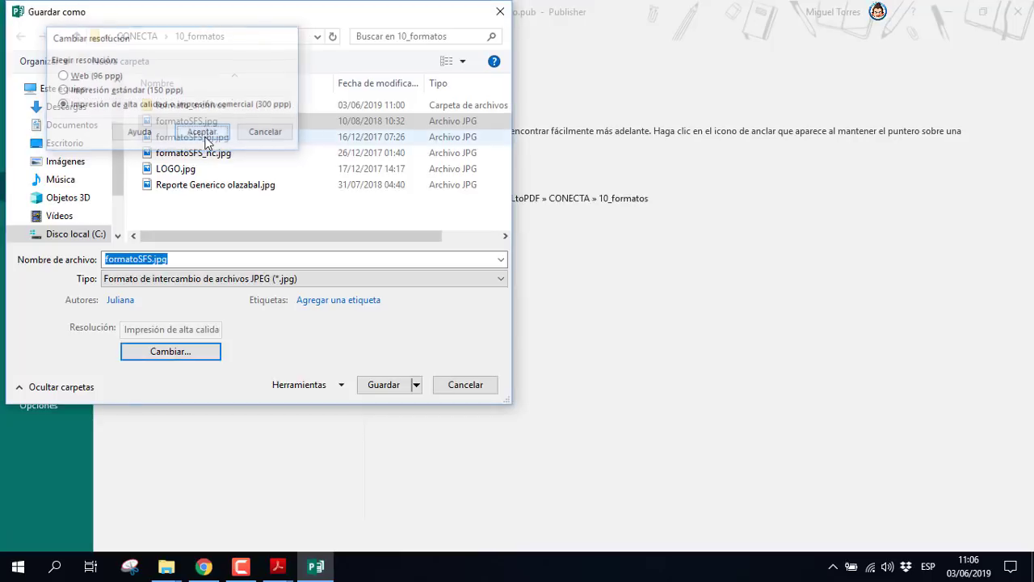
pyautogui.click(204, 123)
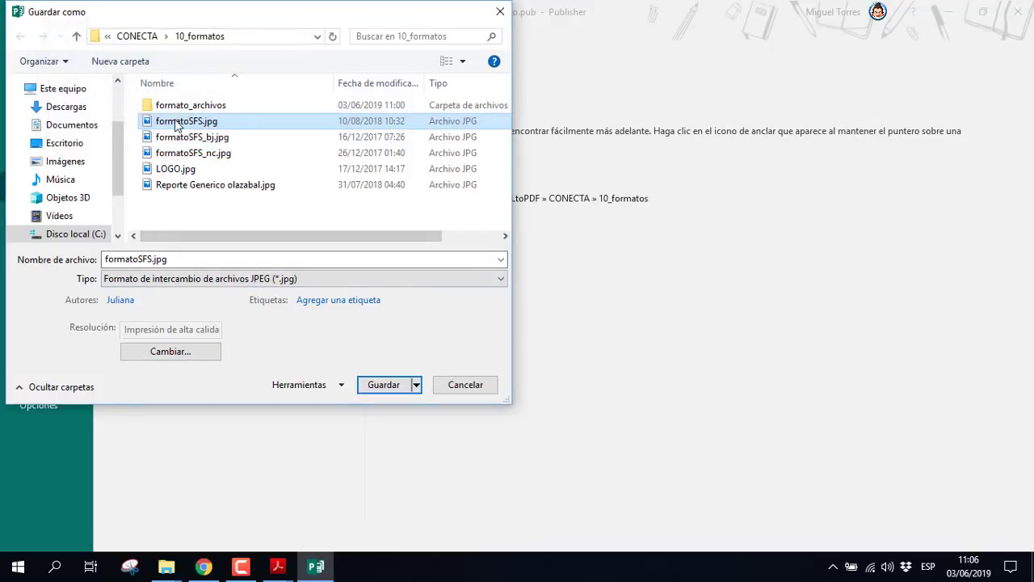
pyautogui.click(397, 384)
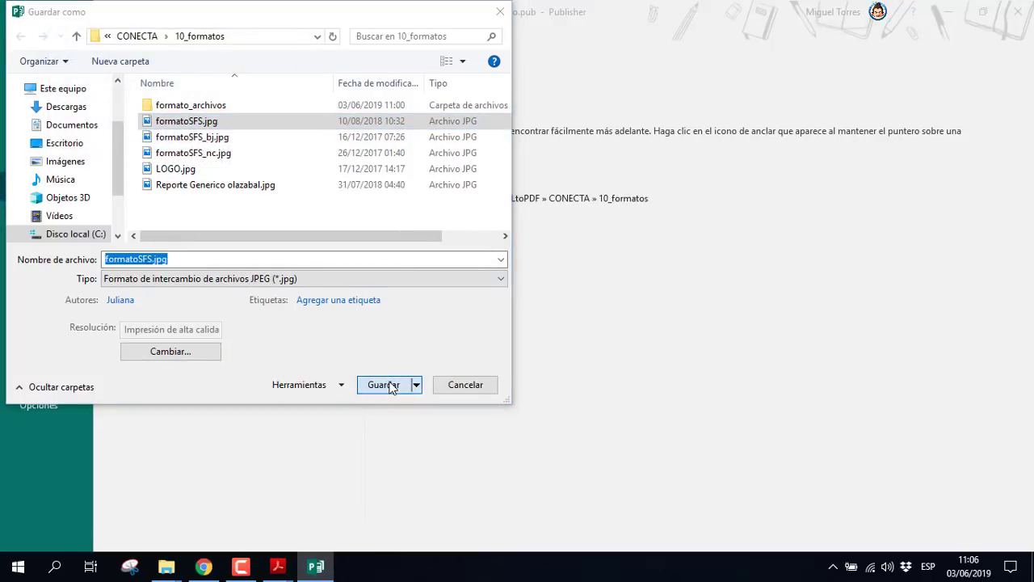
pyautogui.click(555, 284)
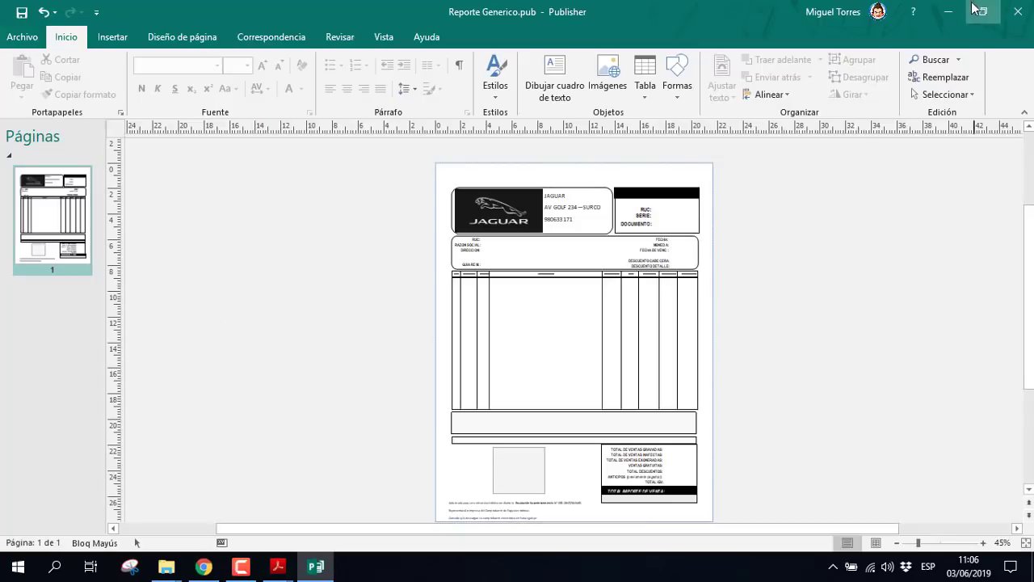
# Switch to the 10_formatos folder in File Explorer and view formatoSFS.jpg to check the exported template
pyautogui.click(949, 12)
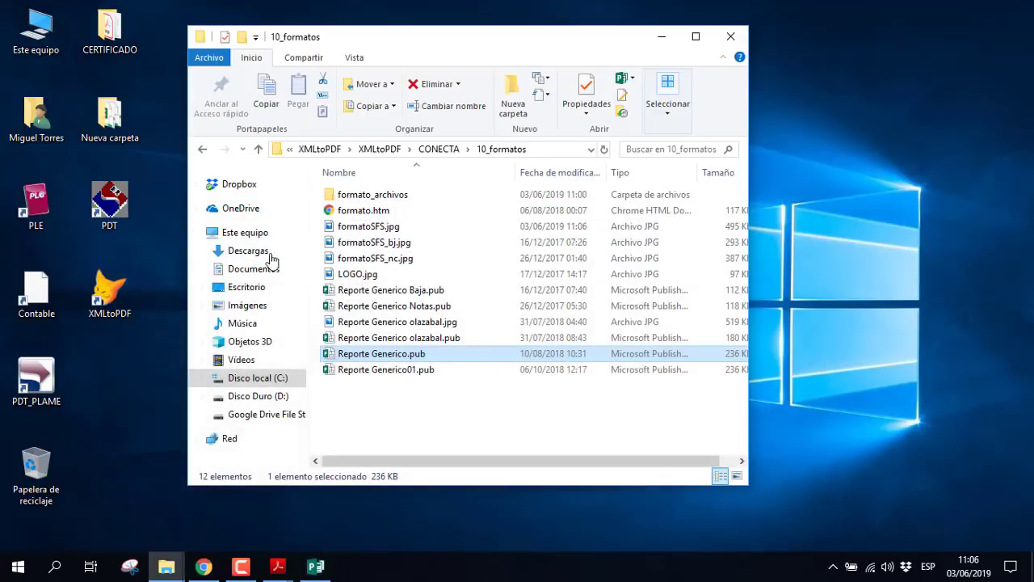
pyautogui.doubleClick(379, 227)
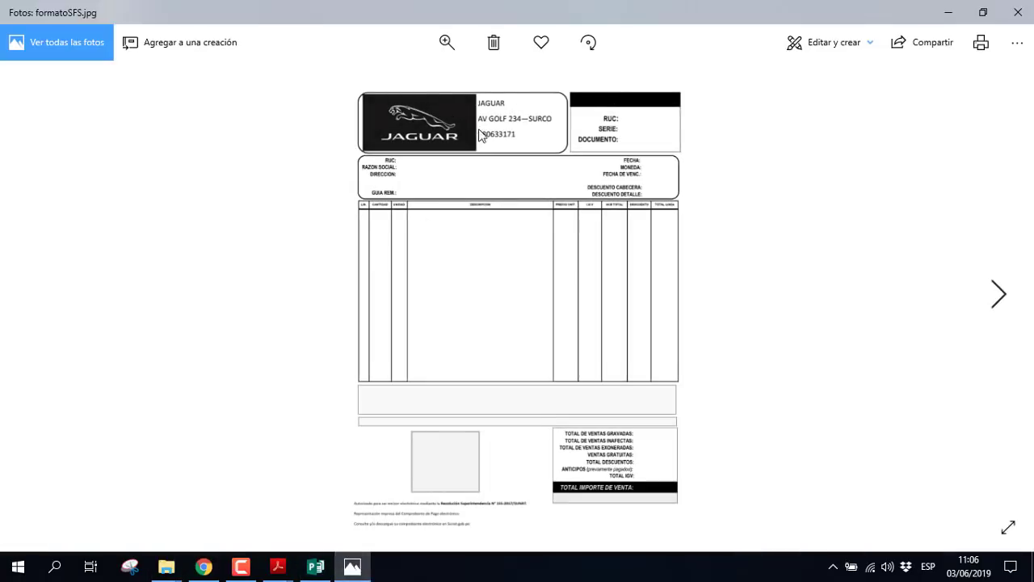
pyautogui.click(1019, 12)
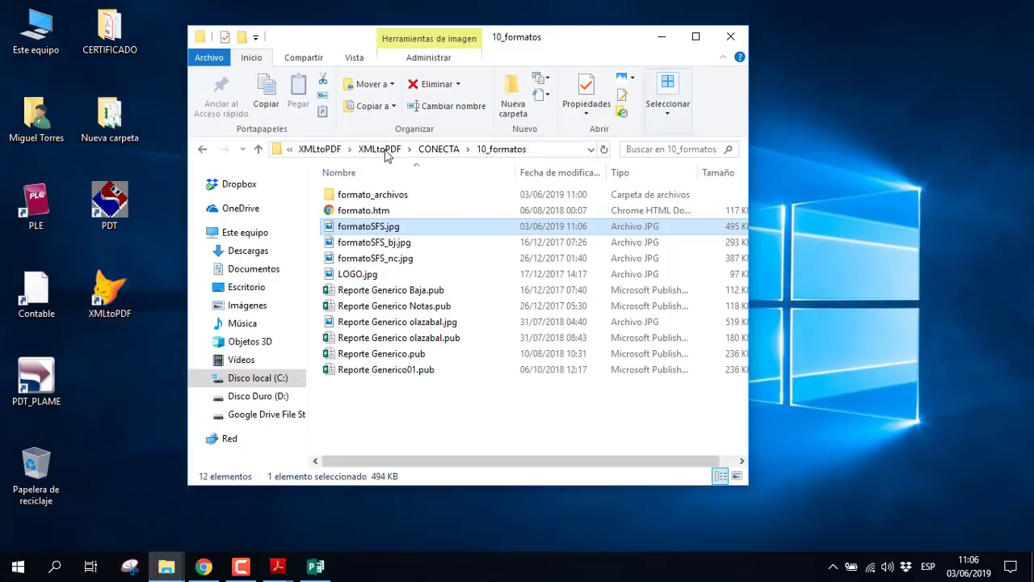
# Open the 05_pdfs folder inside CONECTA and try to delete both generated invoice PDFs
pyautogui.click(433, 154)
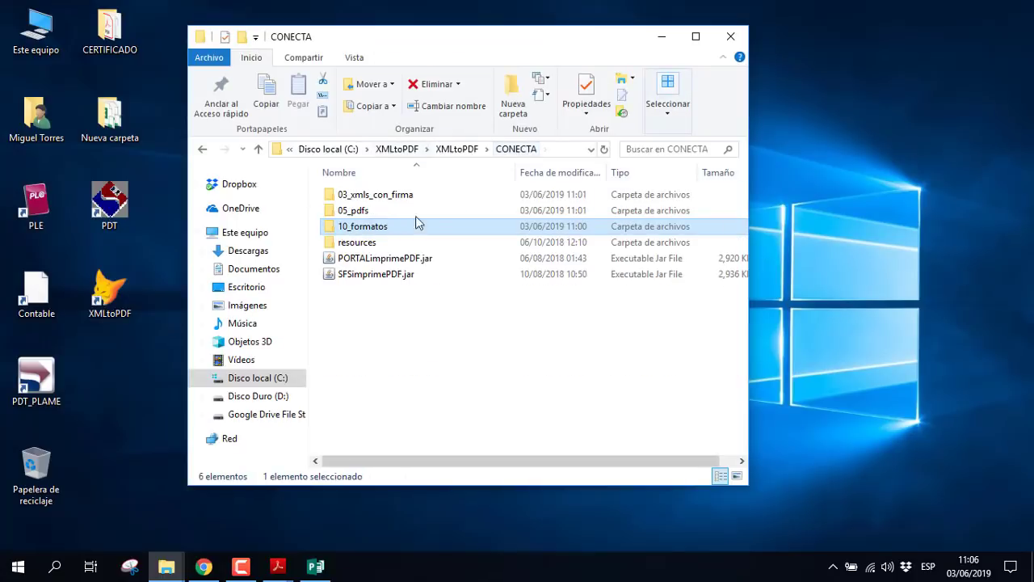
pyautogui.doubleClick(354, 211)
pyautogui.moveTo(380, 253); pyautogui.dragTo(404, 212)
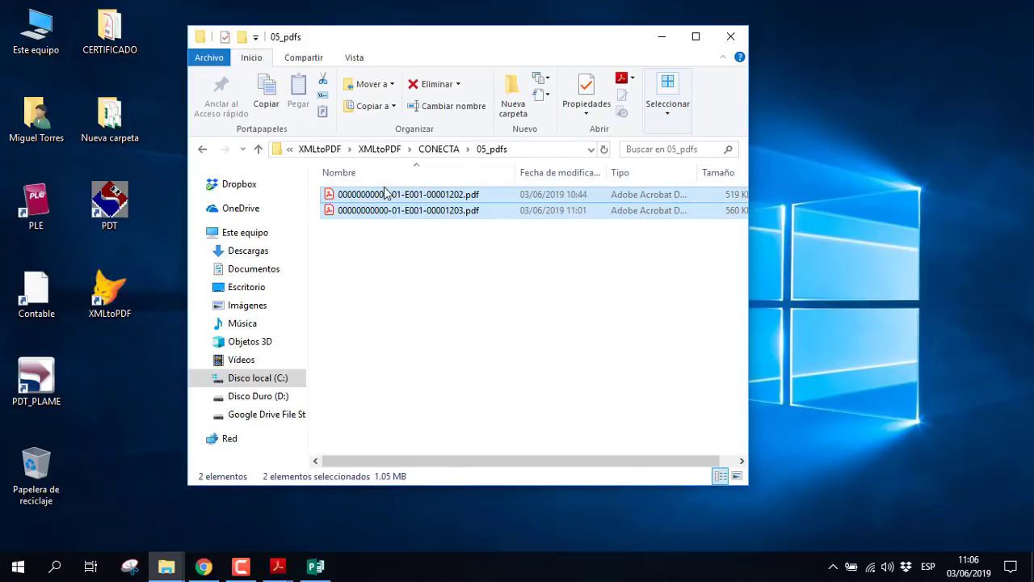
pyautogui.rightClick(384, 198)
pyautogui.click(424, 501)
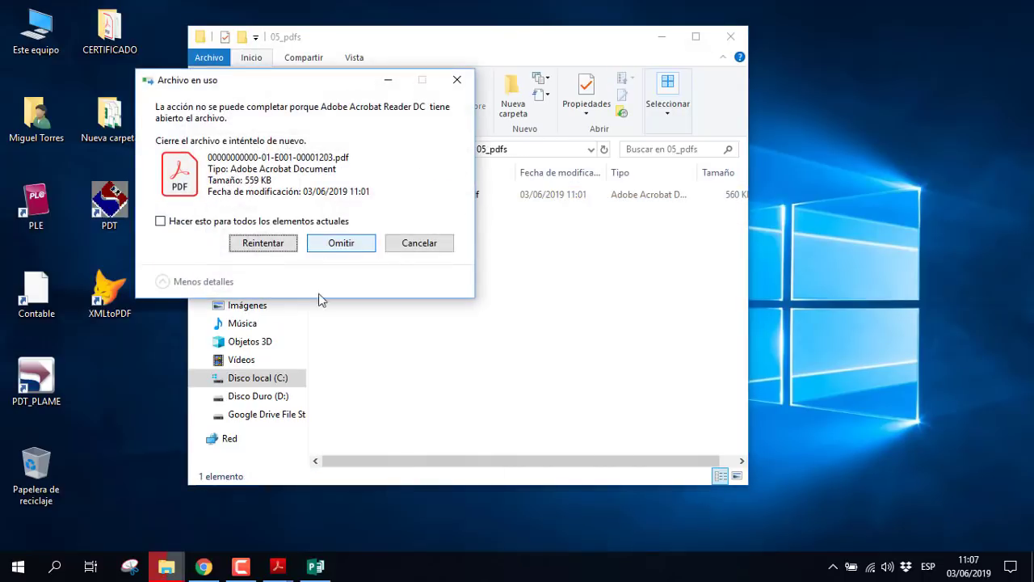
pyautogui.moveTo(277, 568)
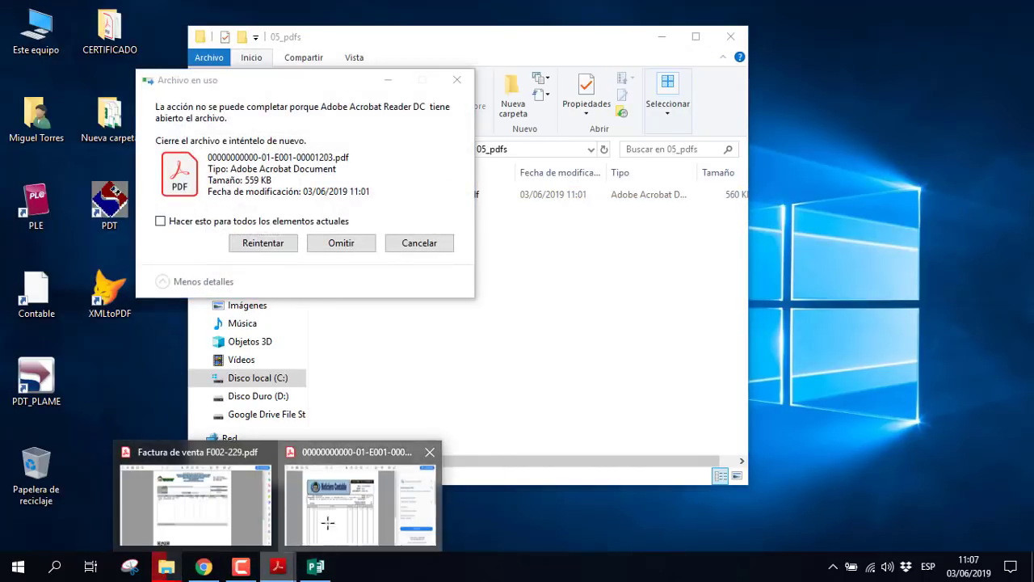
pyautogui.click(359, 498)
pyautogui.click(425, 46)
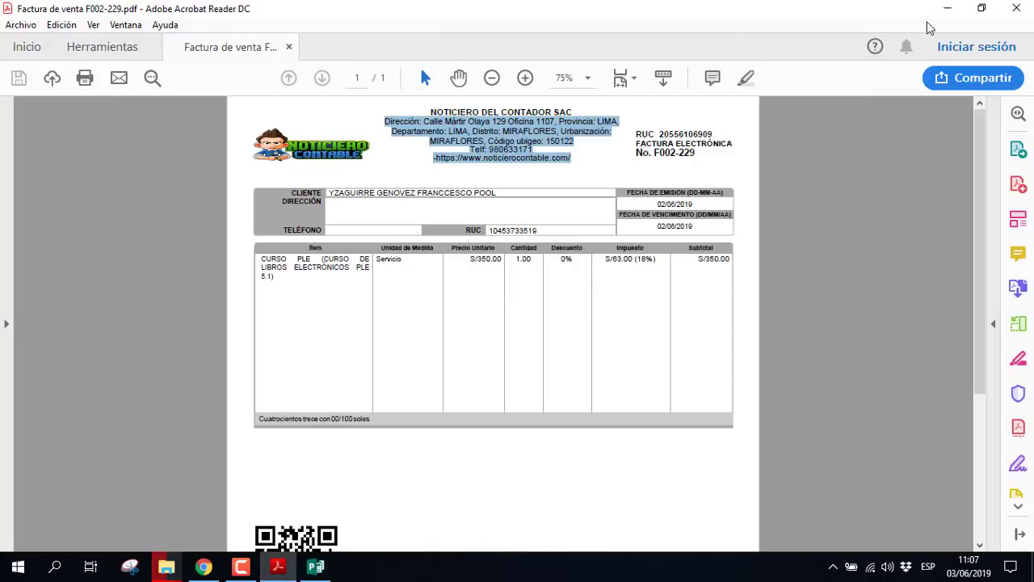
# Return to File Explorer and retry deleting the two invoice PDFs from the 05_pdfs folder
pyautogui.click(946, 10)
pyautogui.click(266, 244)
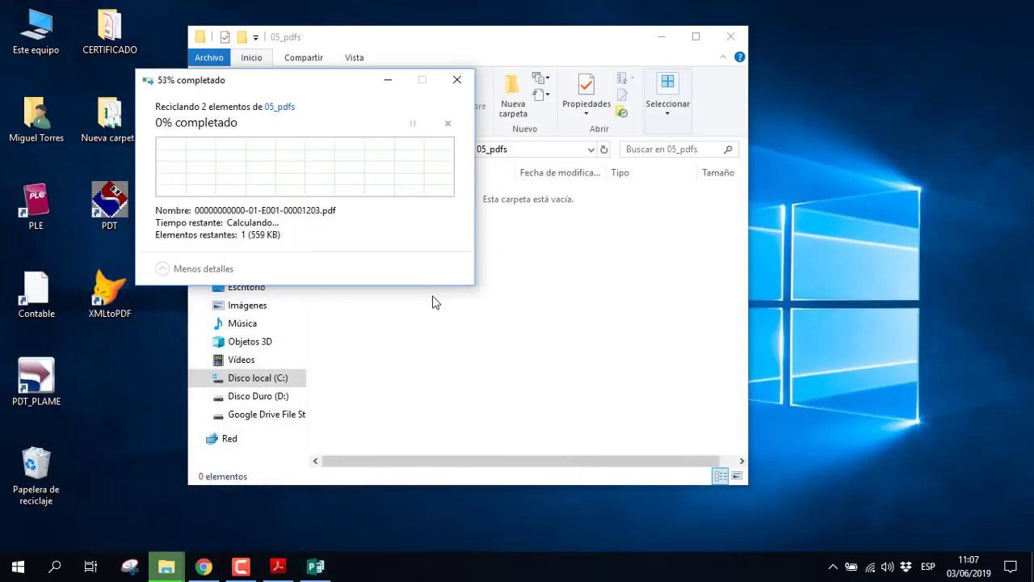
pyautogui.click(662, 37)
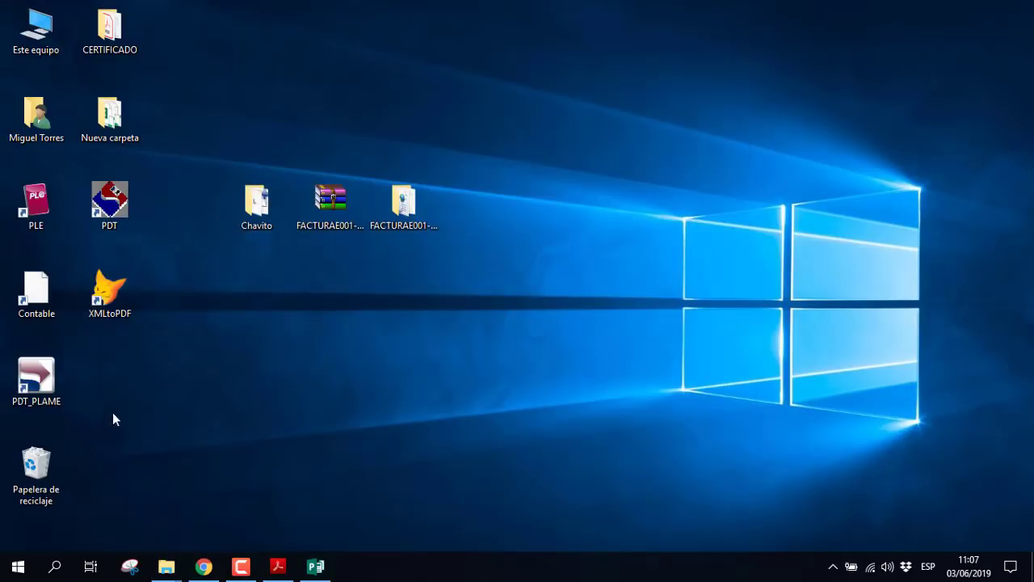
# Start XMLtoPDF from the desktop and open its XML Portal to PDF module
pyautogui.doubleClick(111, 305)
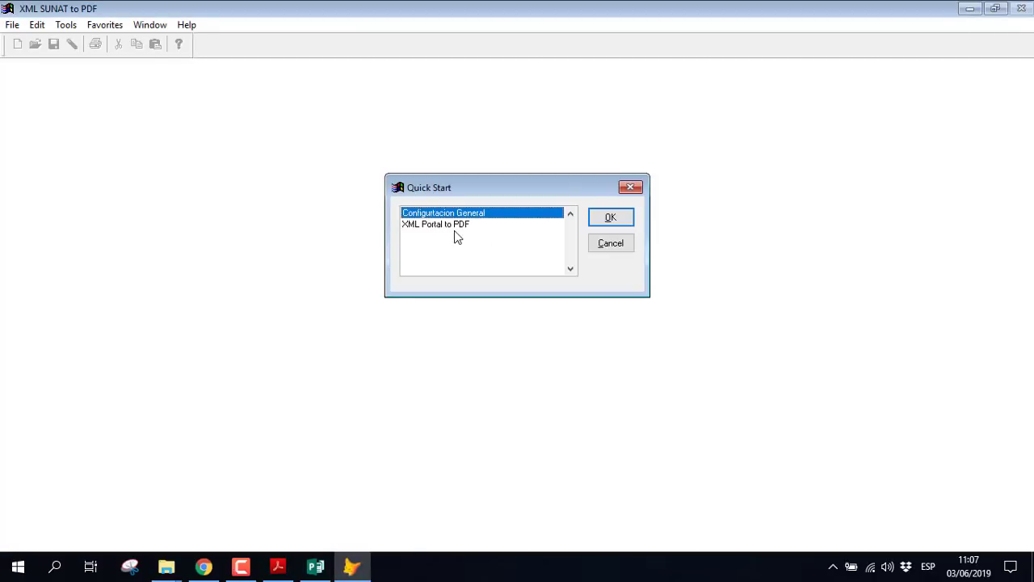
pyautogui.click(419, 227)
pyautogui.click(611, 217)
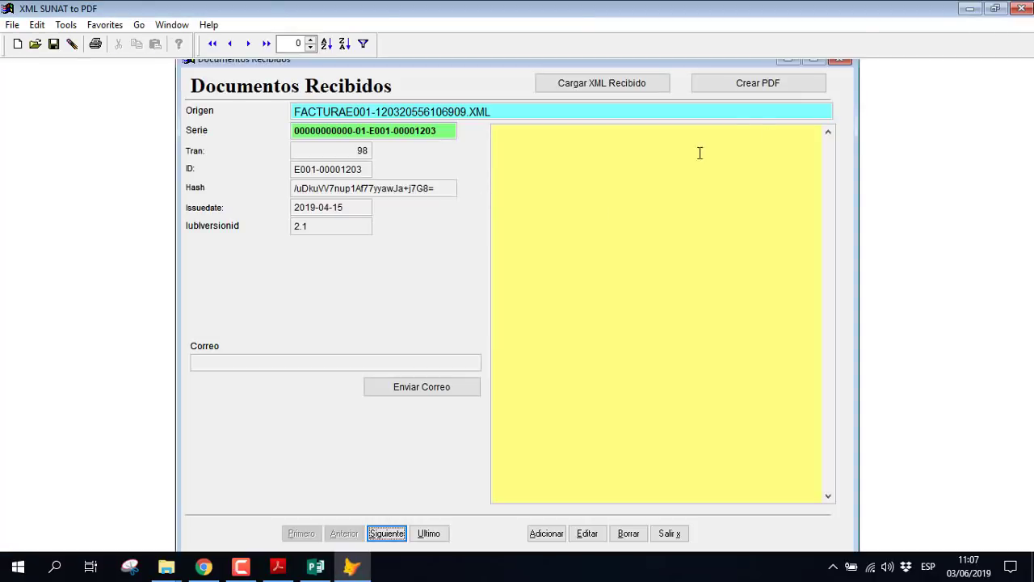
# Load the FACTURAE001 invoice XML as a received document and create its PDF report
pyautogui.click(649, 83)
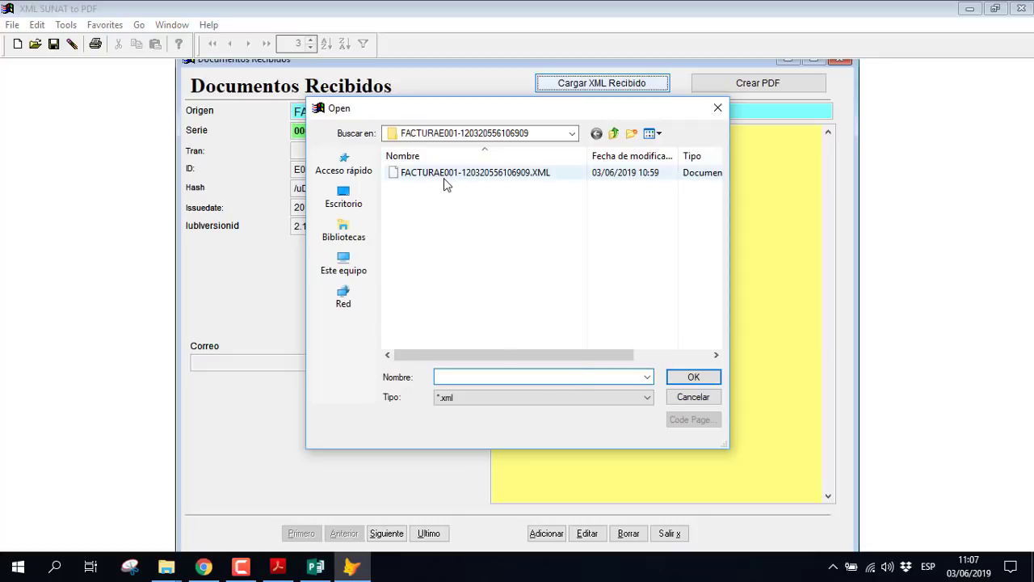
pyautogui.click(444, 174)
pyautogui.click(695, 378)
pyautogui.scroll(-6, 614, 254)
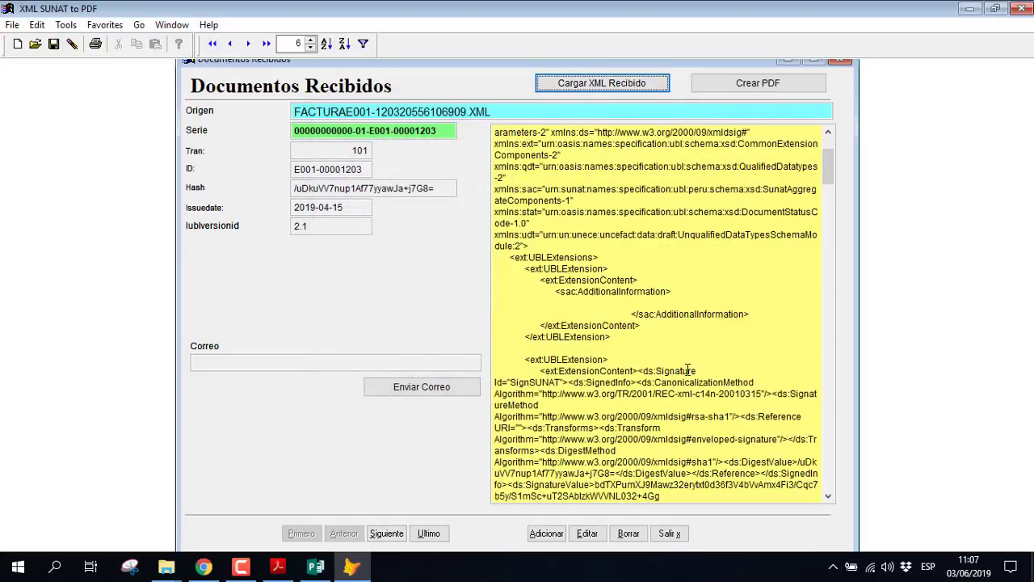
pyautogui.click(758, 84)
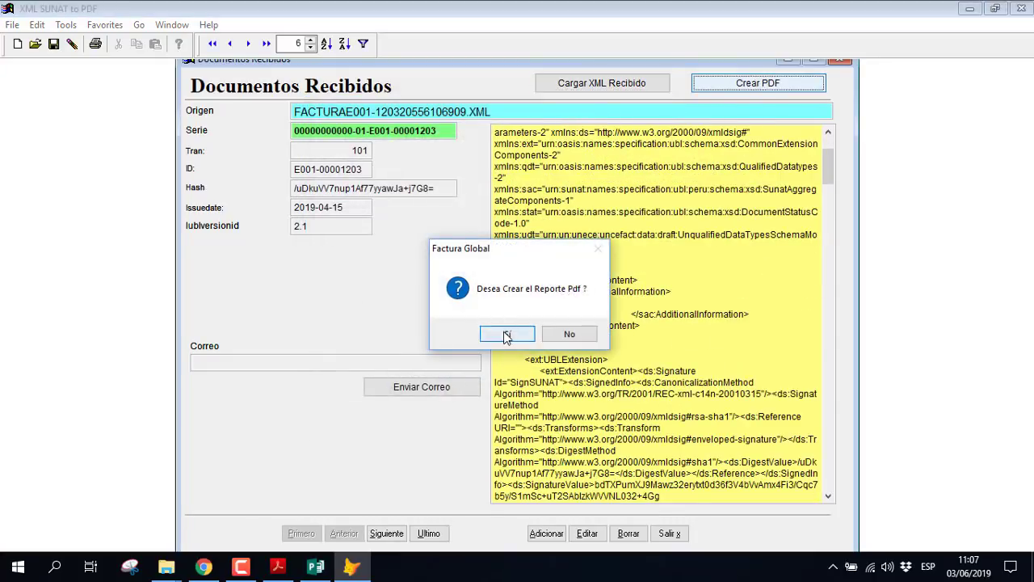
pyautogui.click(508, 337)
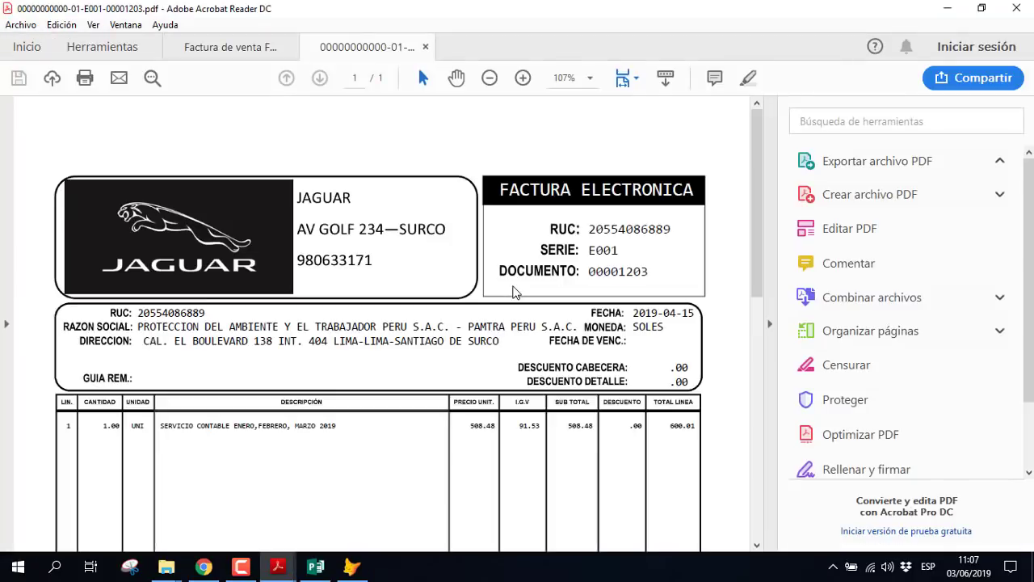
pyautogui.scroll(-5, 352, 300)
pyautogui.scroll(5, 352, 301)
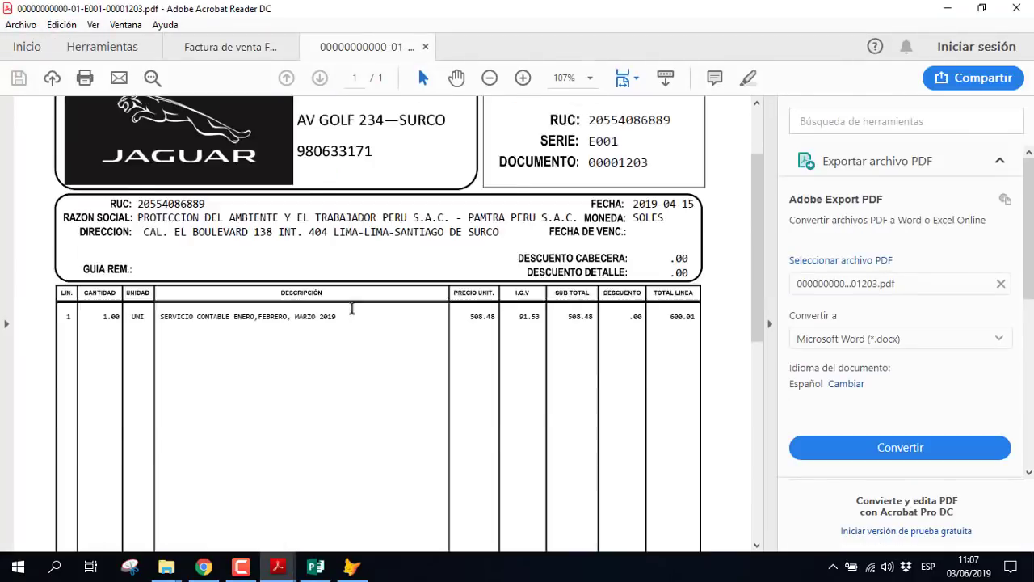
pyautogui.hotkey('ctrl', 'a')
pyautogui.click(369, 225)
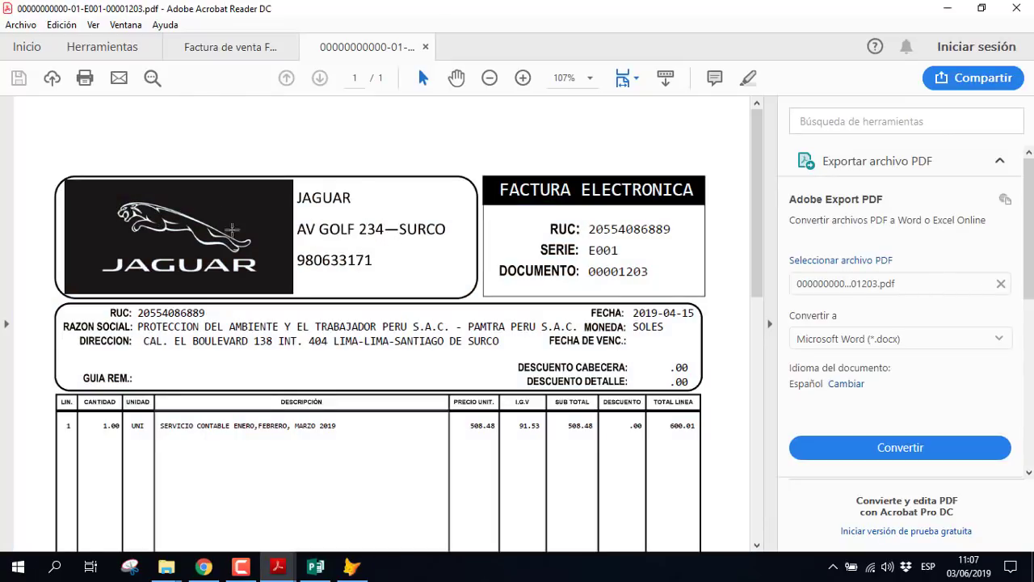
pyautogui.scroll(-5, 396, 320)
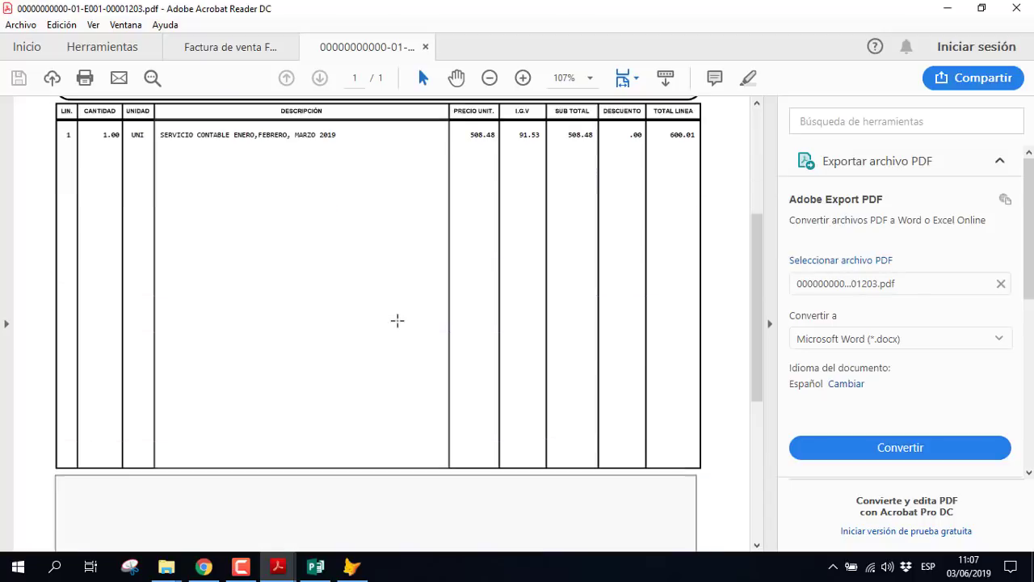
pyautogui.scroll(5, 397, 318)
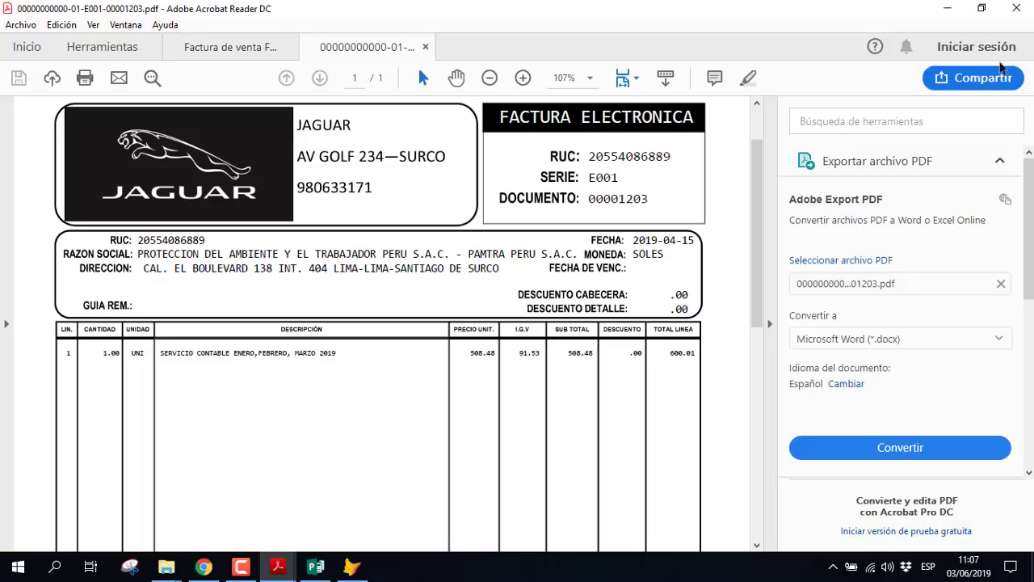
pyautogui.click(947, 8)
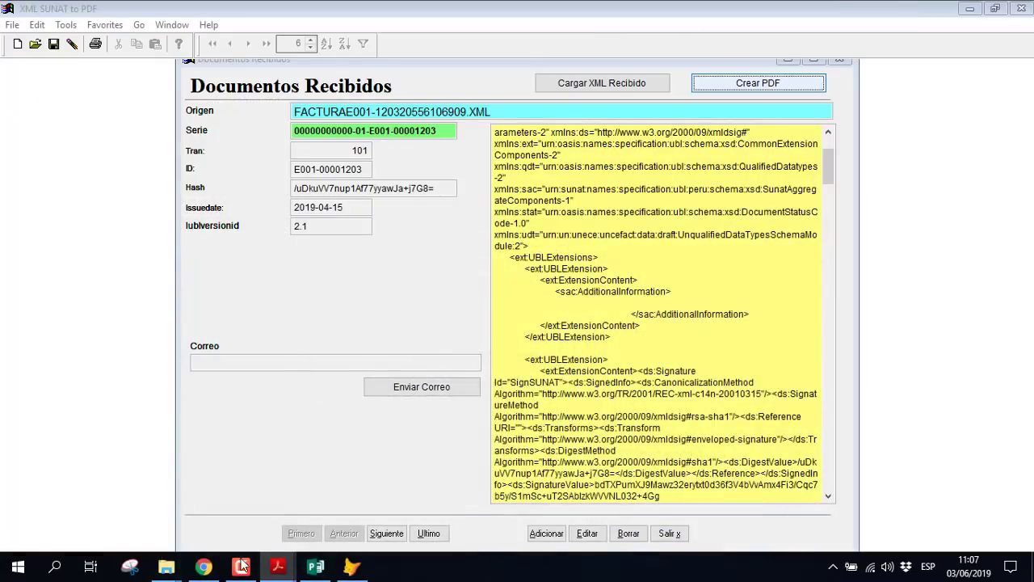
pyautogui.click(204, 566)
pyautogui.click(447, 12)
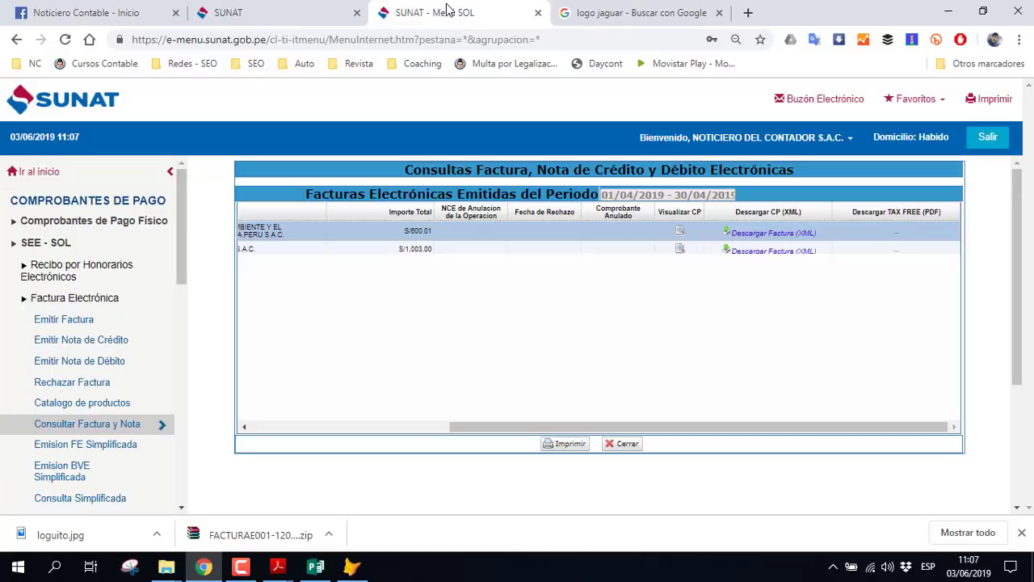
pyautogui.click(550, 10)
# Switch to the Factura de venta F002-229 PDF in Acrobat Reader and examine its logo, company address block and QR code
pyautogui.moveTo(278, 566)
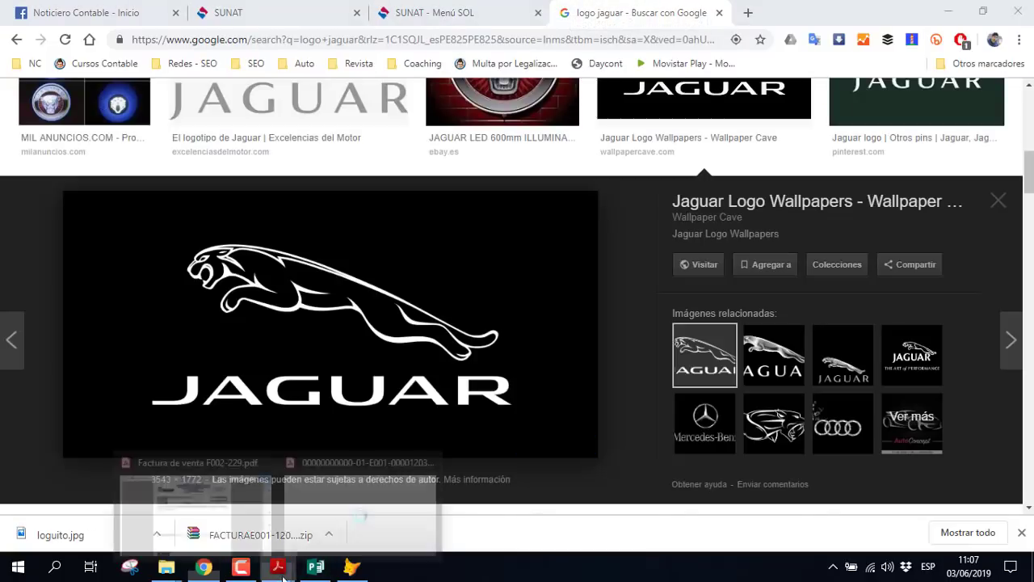
pyautogui.click(227, 506)
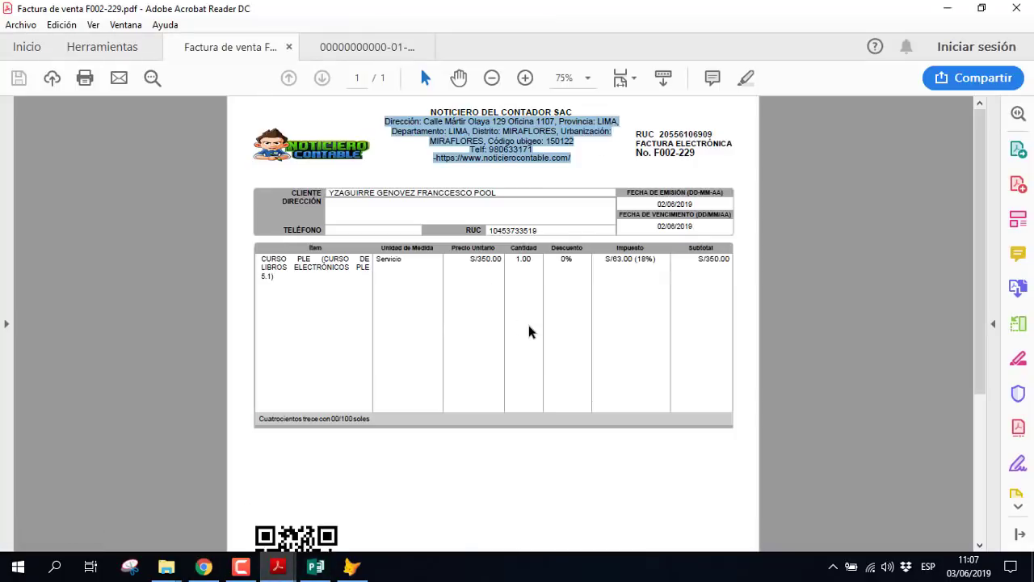
pyautogui.click(475, 160)
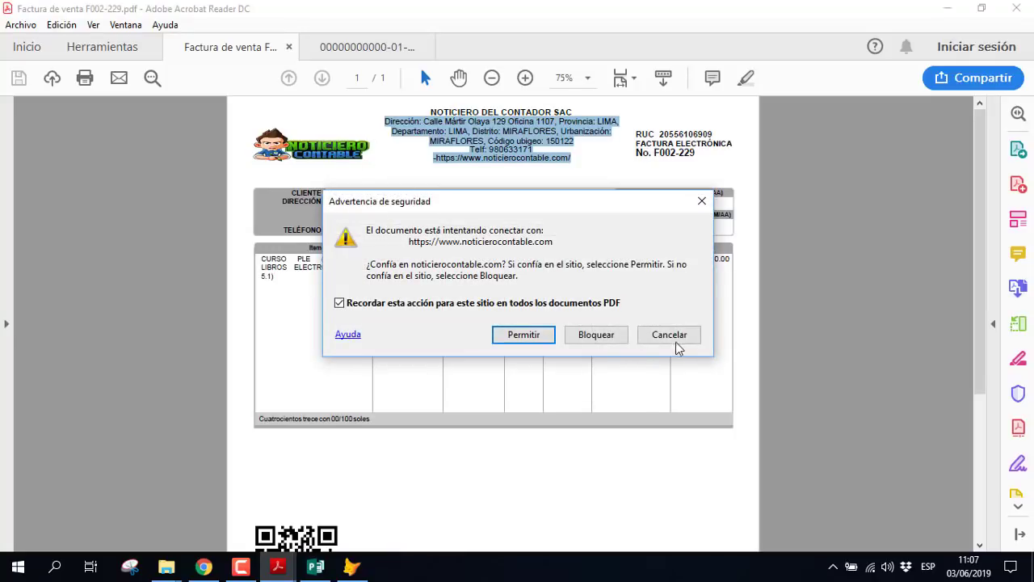
pyautogui.click(702, 200)
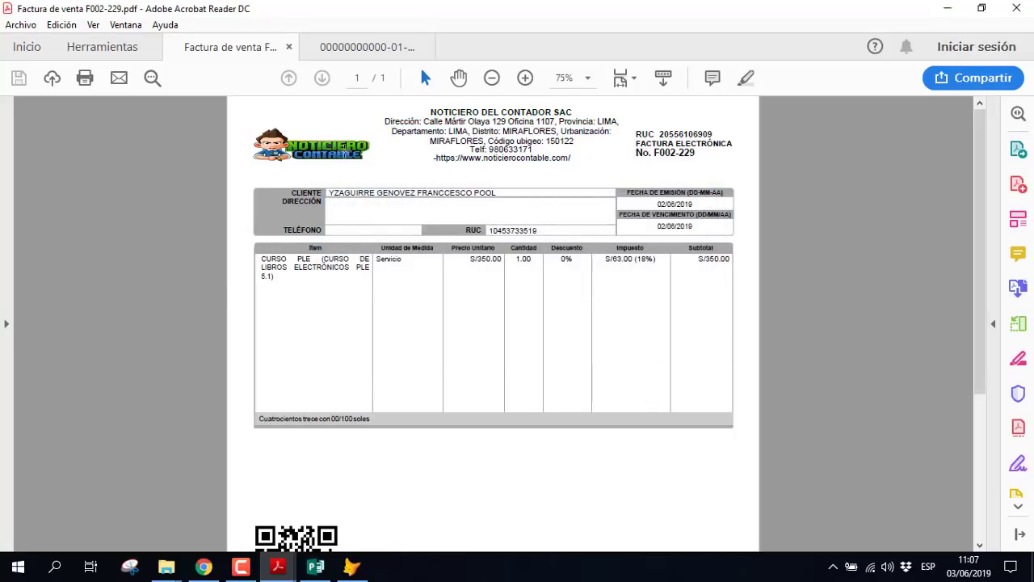
pyautogui.scroll(-5, 408, 409)
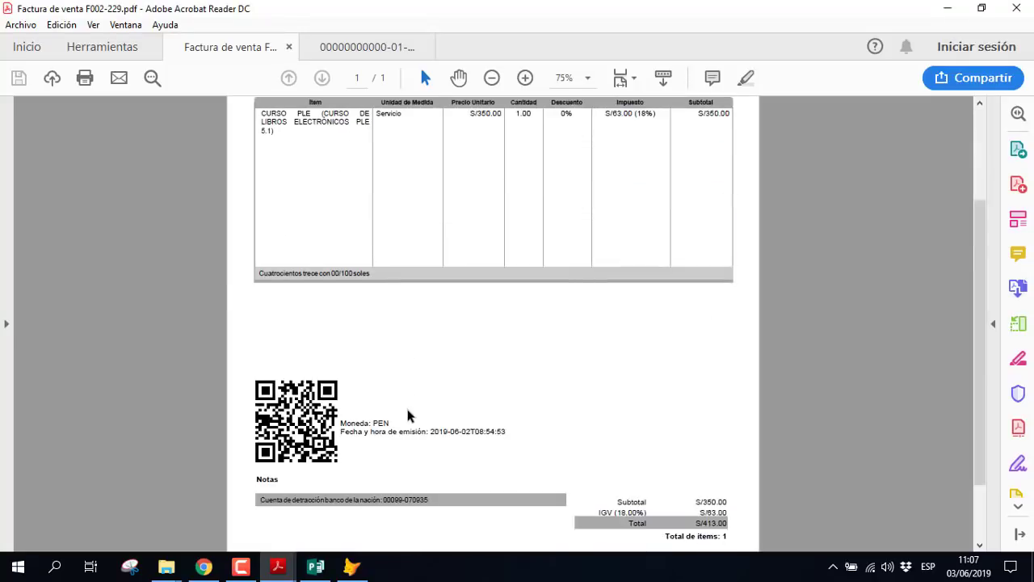
pyautogui.scroll(5, 409, 421)
pyautogui.click(347, 161)
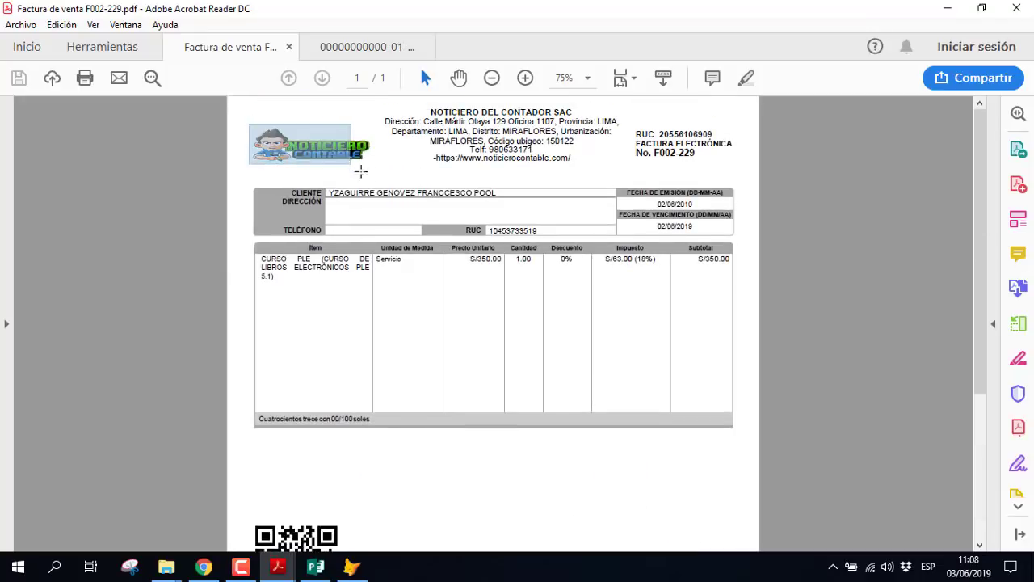
pyautogui.moveTo(386, 116); pyautogui.dragTo(575, 144)
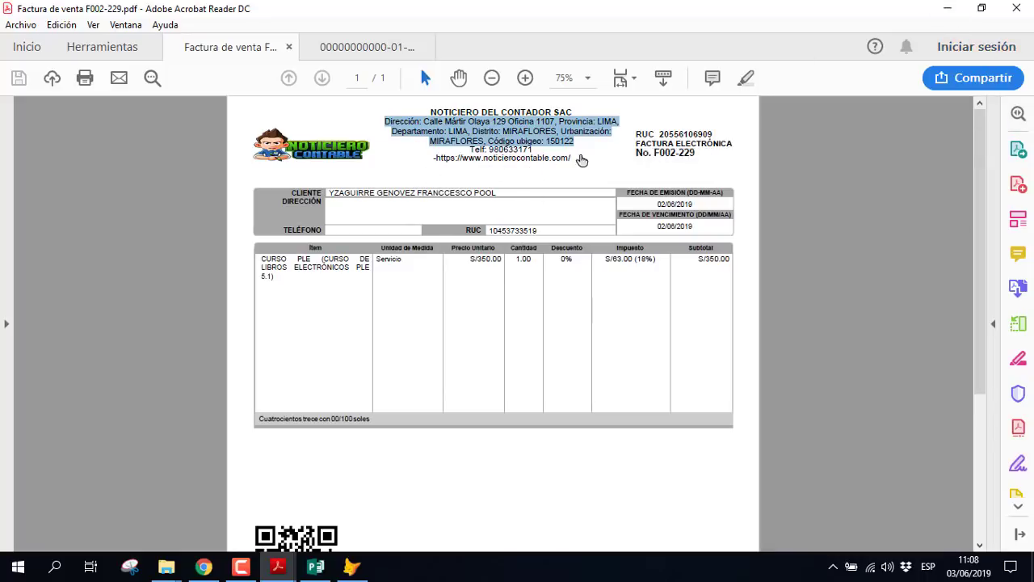
pyautogui.moveTo(289, 567)
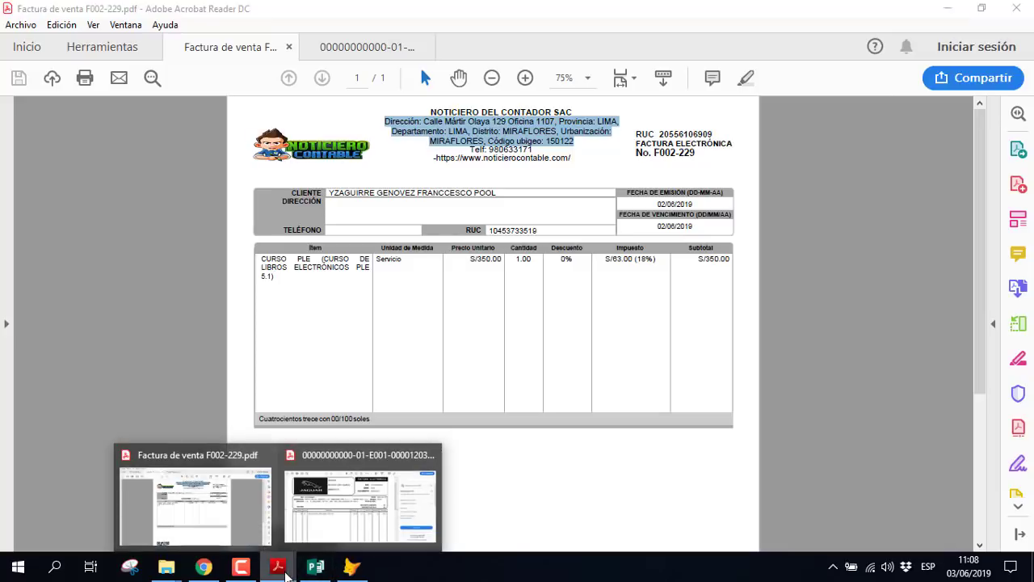
pyautogui.click(320, 528)
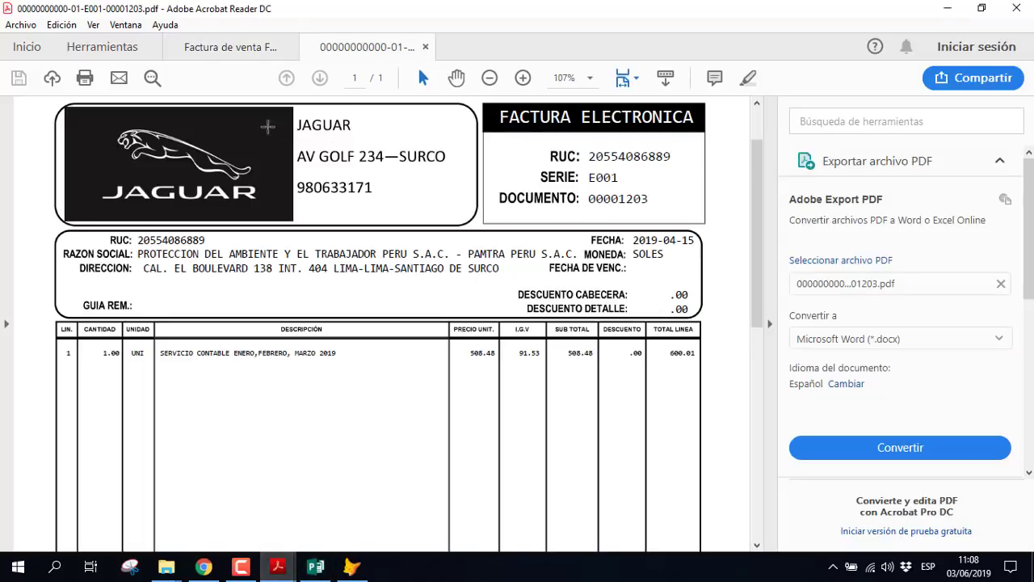
pyautogui.middleClick(393, 255)
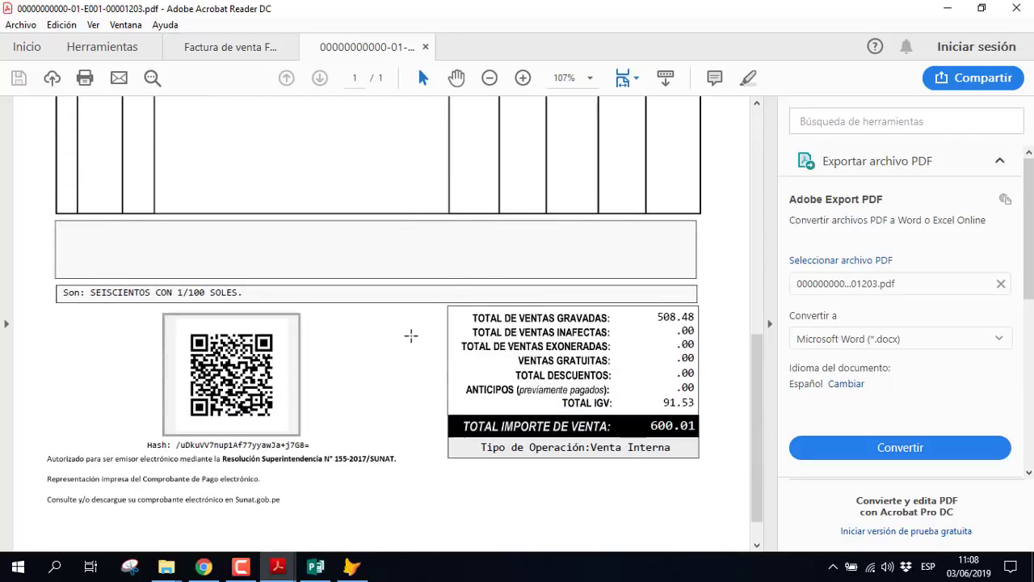
pyautogui.moveTo(174, 323); pyautogui.dragTo(277, 441)
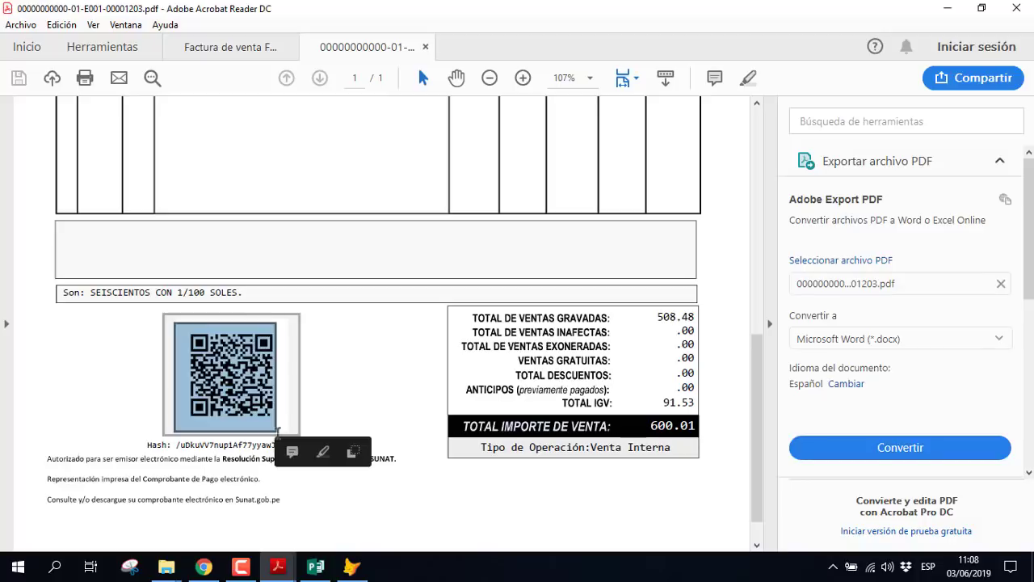
pyautogui.moveTo(49, 459); pyautogui.dragTo(324, 462)
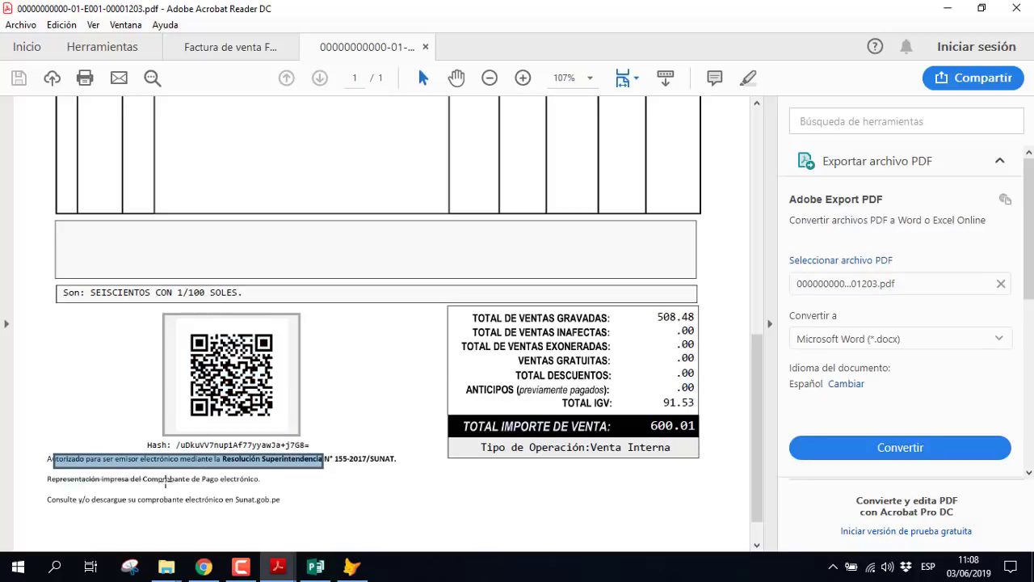
pyautogui.moveTo(61, 480); pyautogui.dragTo(267, 481)
pyautogui.scroll(10, 557, 340)
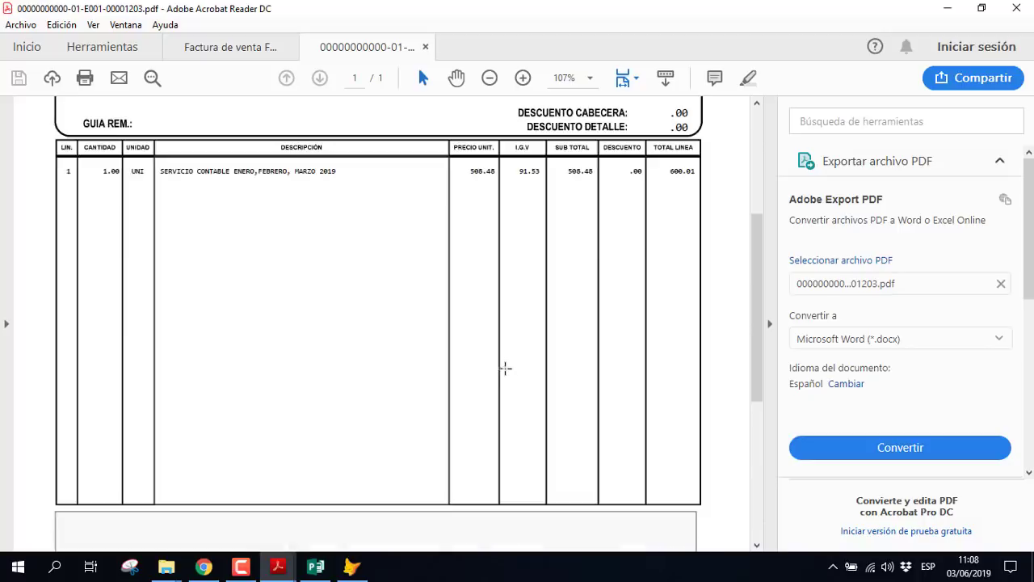